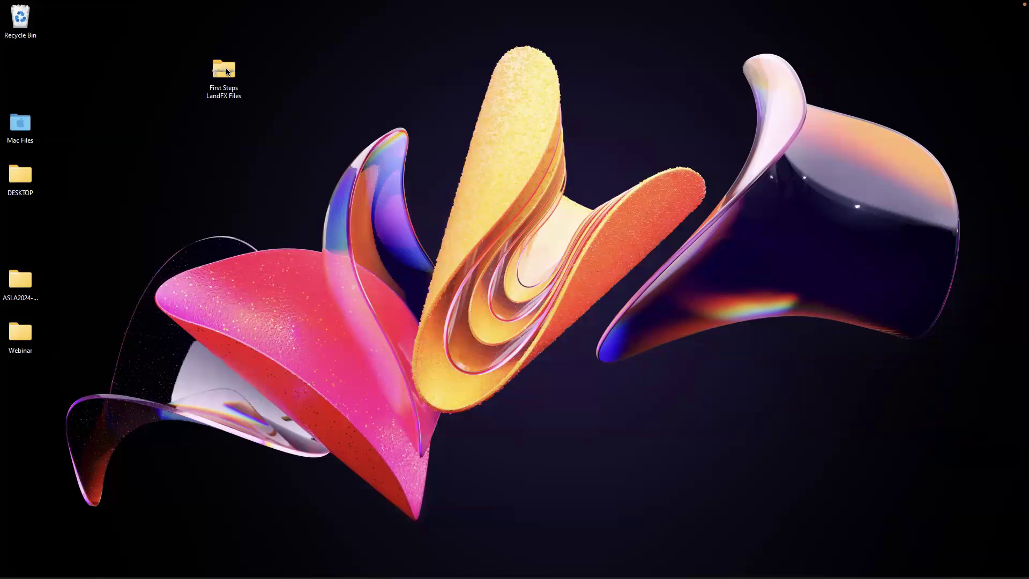
# Open the First Steps LandFX Files zip archive on the Windows desktop
pyautogui.doubleClick(225, 71)
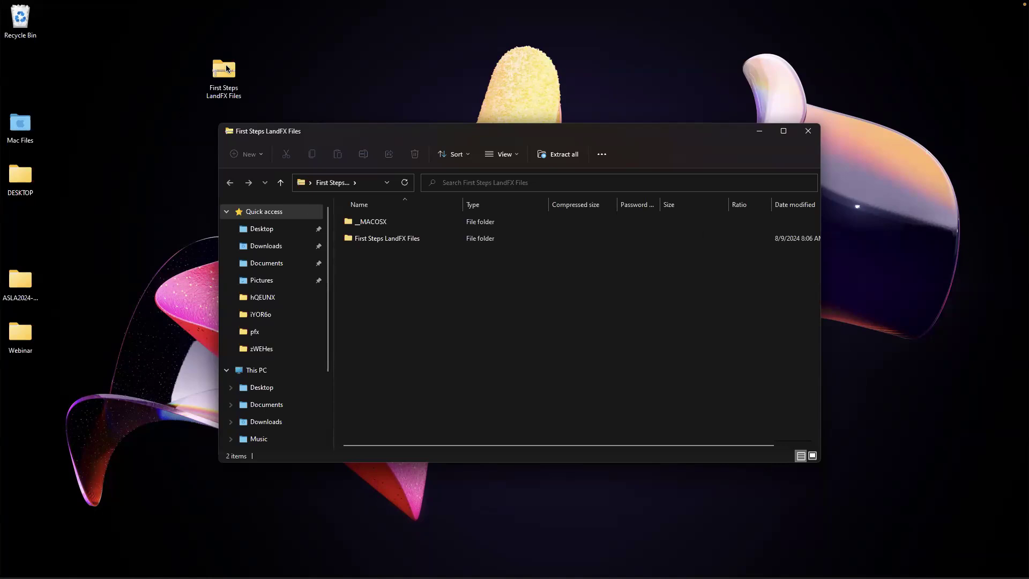
# Check the downloaded zip file on the Mac desktop and return to the Parallels Windows desktop
pyautogui.hotkey('ctrl', 'Up')
pyautogui.click(411, 37)
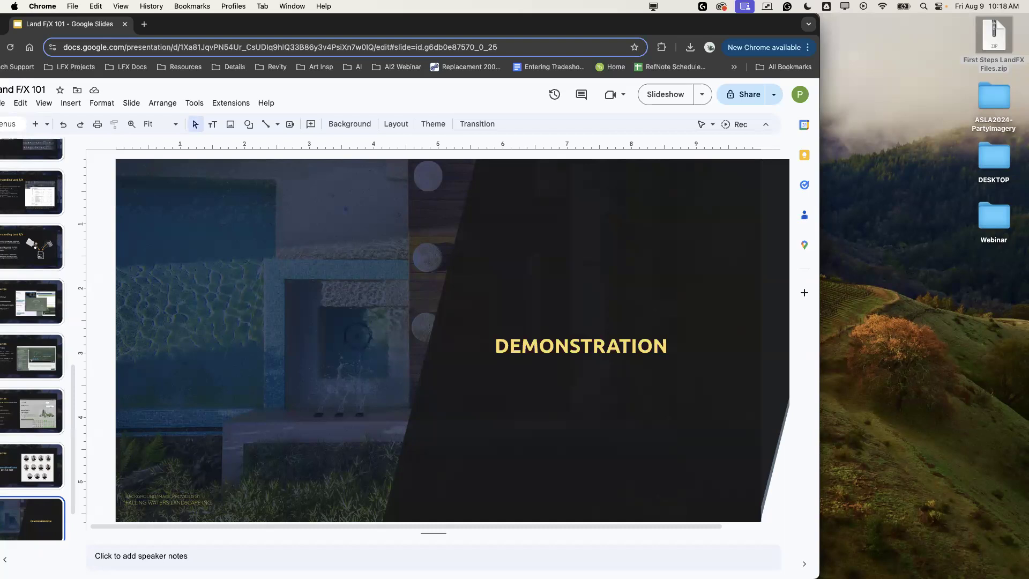
pyautogui.hotkey('ctrl', 'Up')
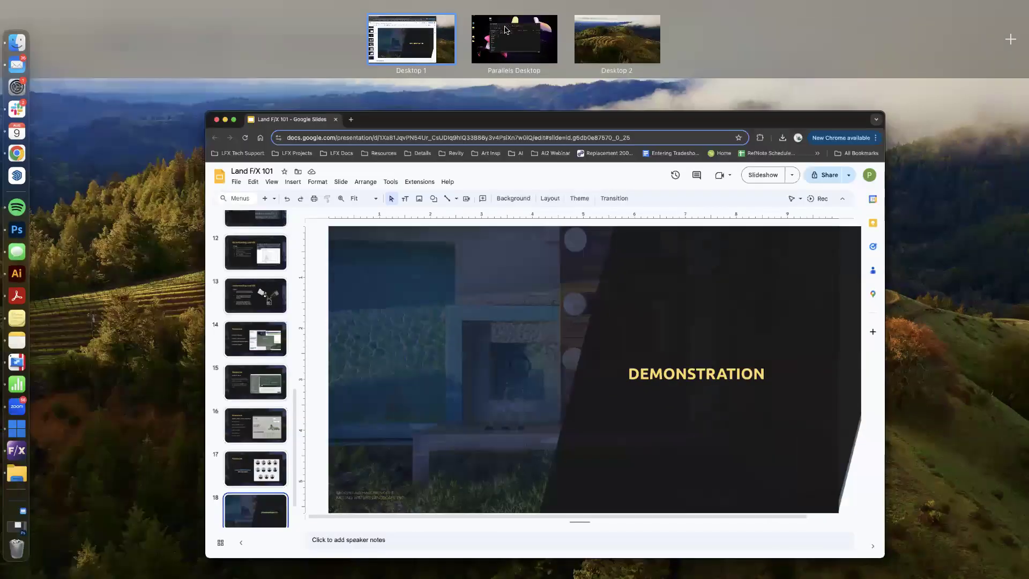
pyautogui.click(506, 31)
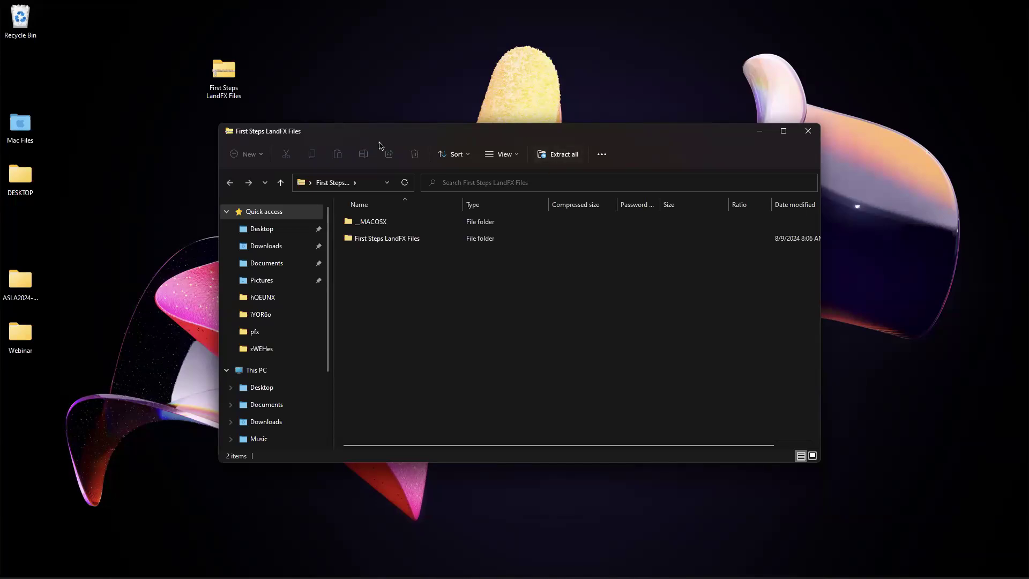
# Extract the whole First Steps LandFX Files archive to the suggested desktop folder and close the archive window
pyautogui.click(563, 155)
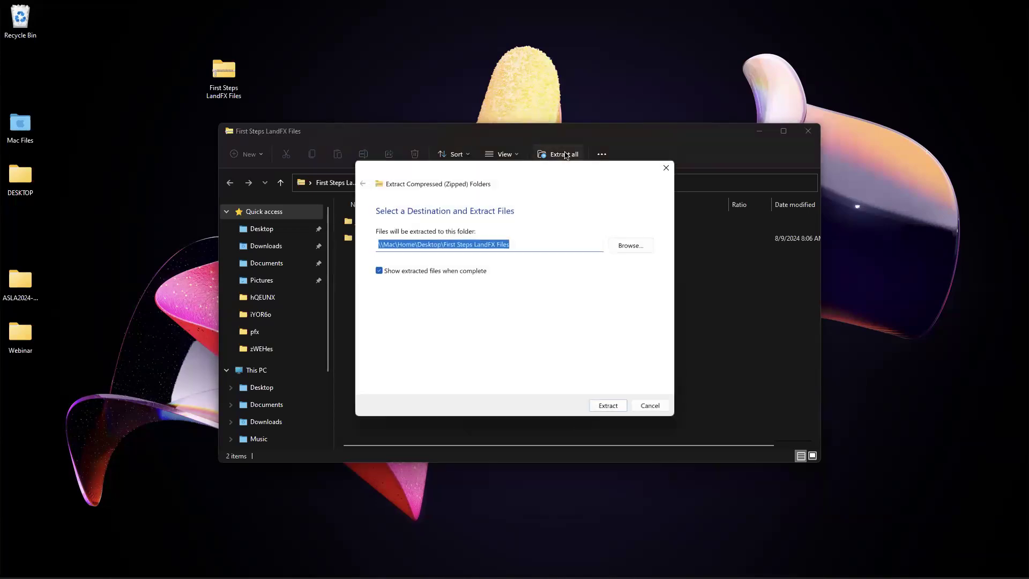
pyautogui.click(609, 406)
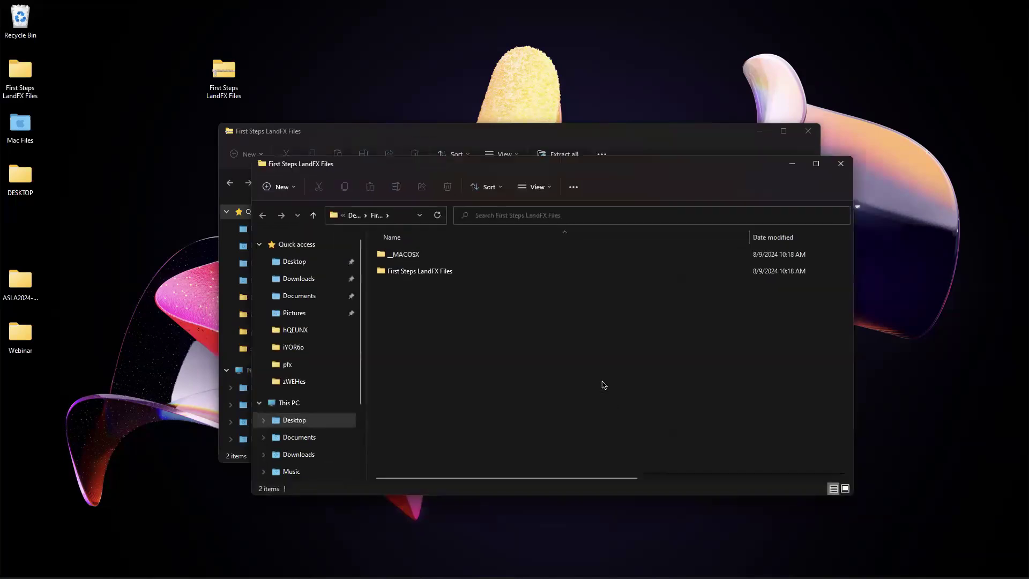
pyautogui.click(800, 128)
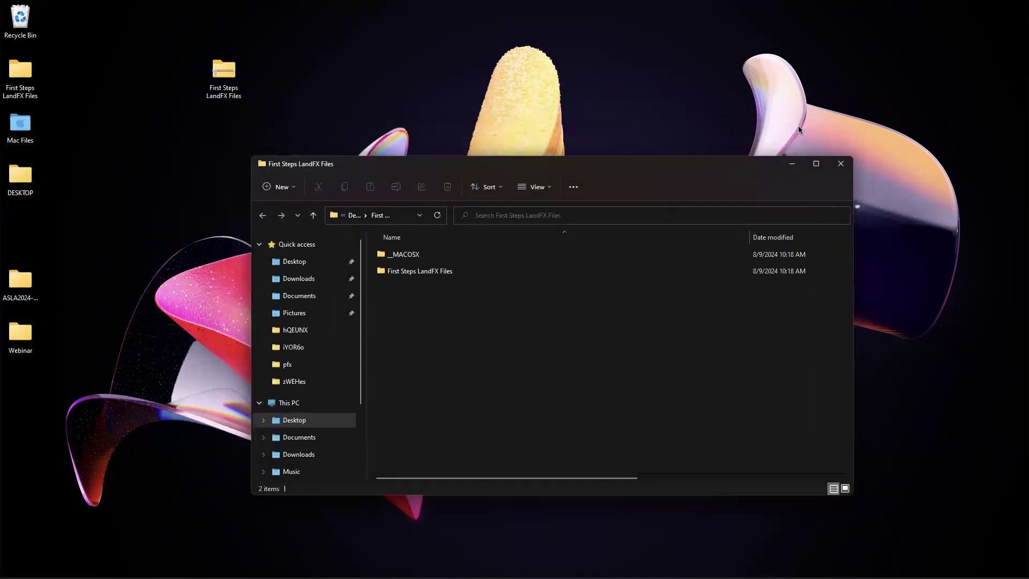
# Move the extracted folder's window higher on the desktop and open its First Steps LandFX Files subfolder
pyautogui.moveTo(637, 163); pyautogui.dragTo(604, 57)
pyautogui.doubleClick(413, 163)
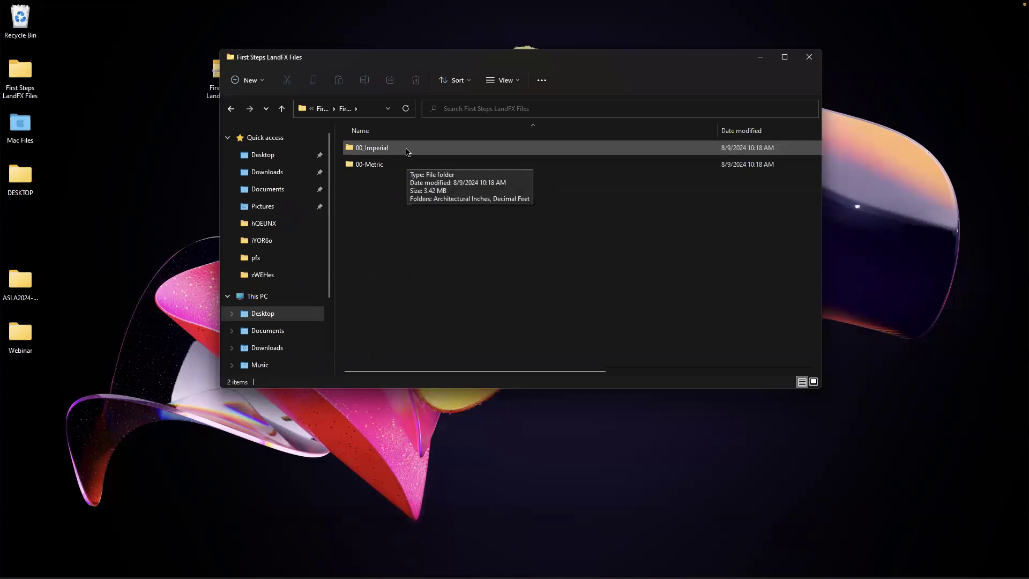
# Compare the contents of the 00_Imperial and 00-Metric folders to see which unit versions each one offers
pyautogui.doubleClick(407, 152)
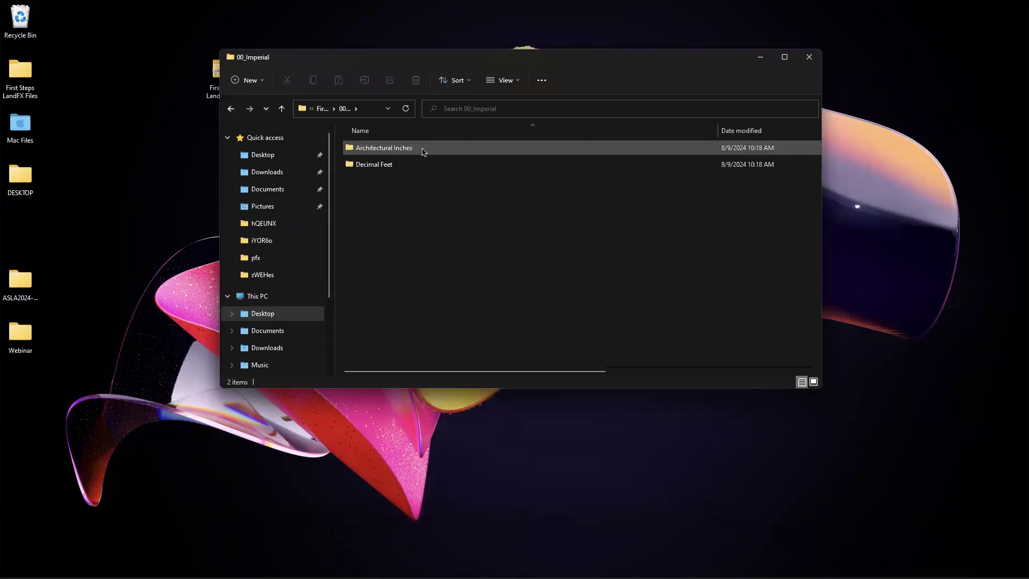
pyautogui.click(231, 108)
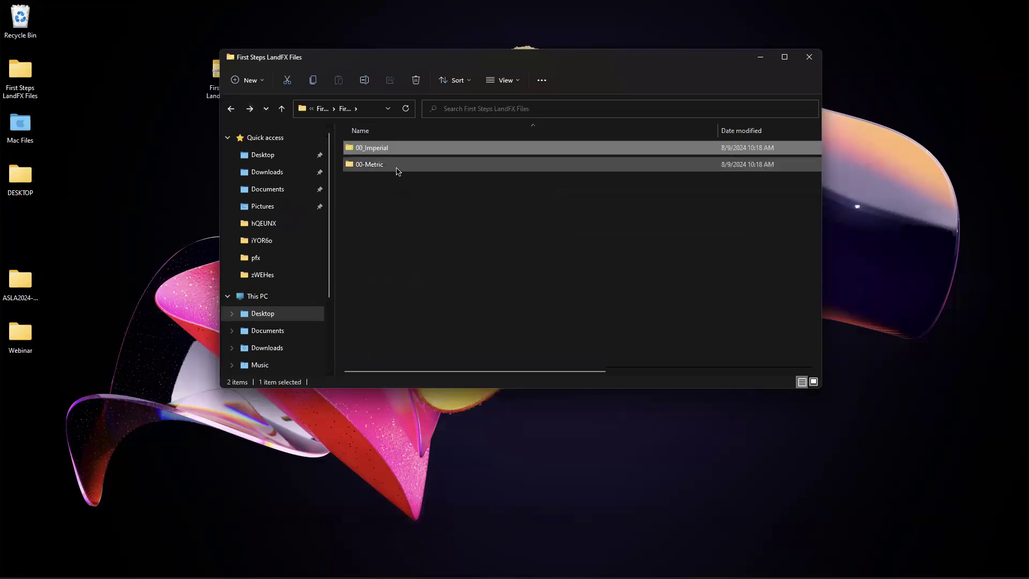
pyautogui.click(398, 171)
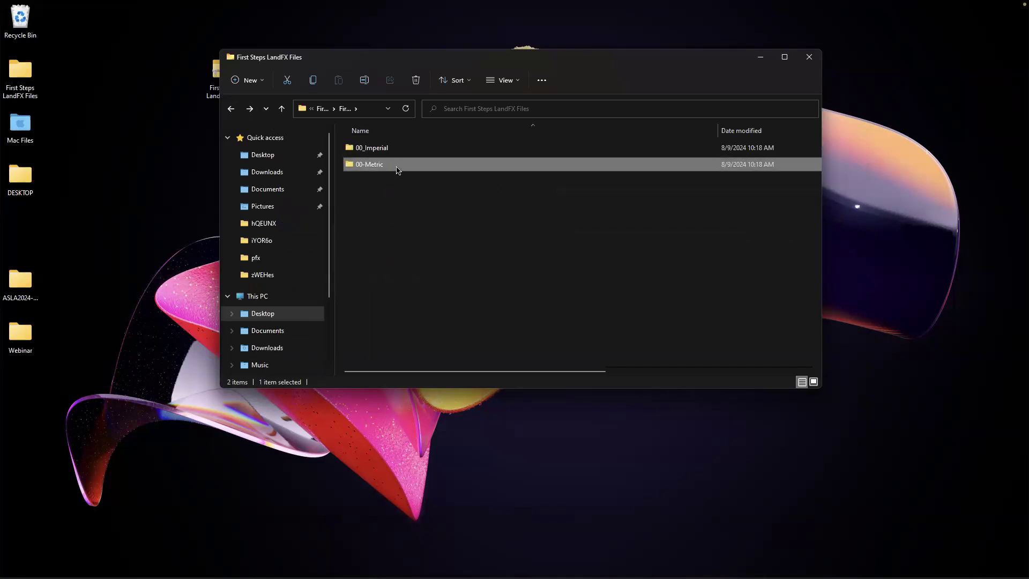
pyautogui.moveTo(395, 152)
pyautogui.moveTo(408, 170)
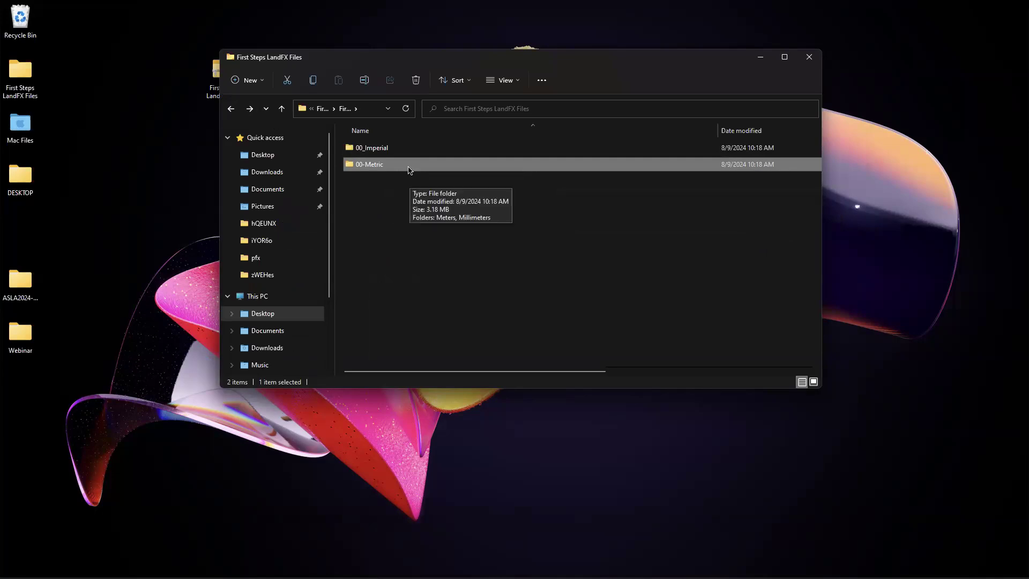
# Open the Decimal Feet folder inside 00_Imperial
pyautogui.doubleClick(386, 150)
pyautogui.moveTo(394, 168)
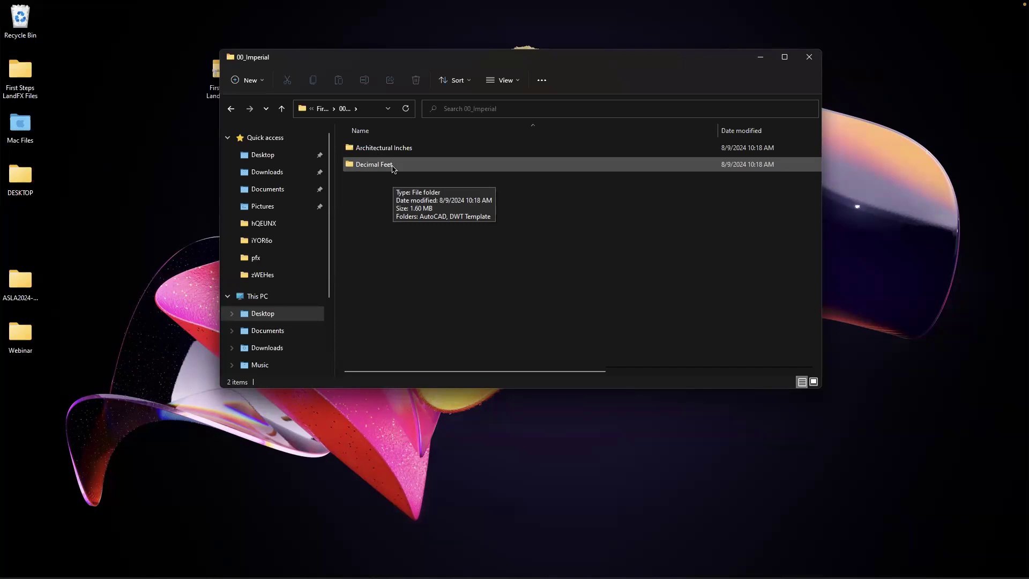
pyautogui.doubleClick(393, 167)
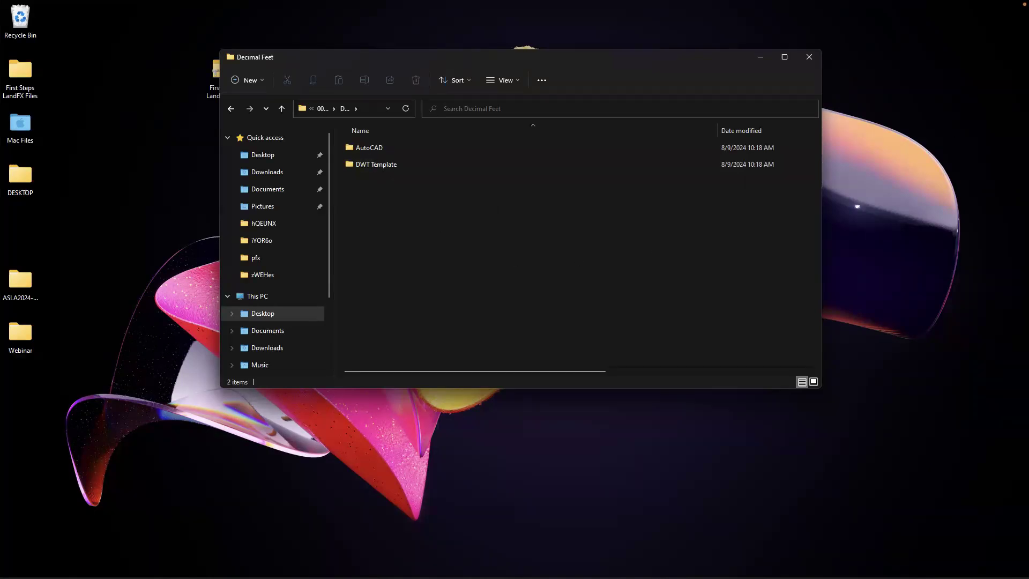
# Switch to F/X CAD and review the F/X Site, Planting, Irrigation, Details and Admin tool sets
pyautogui.moveTo(265, 576)
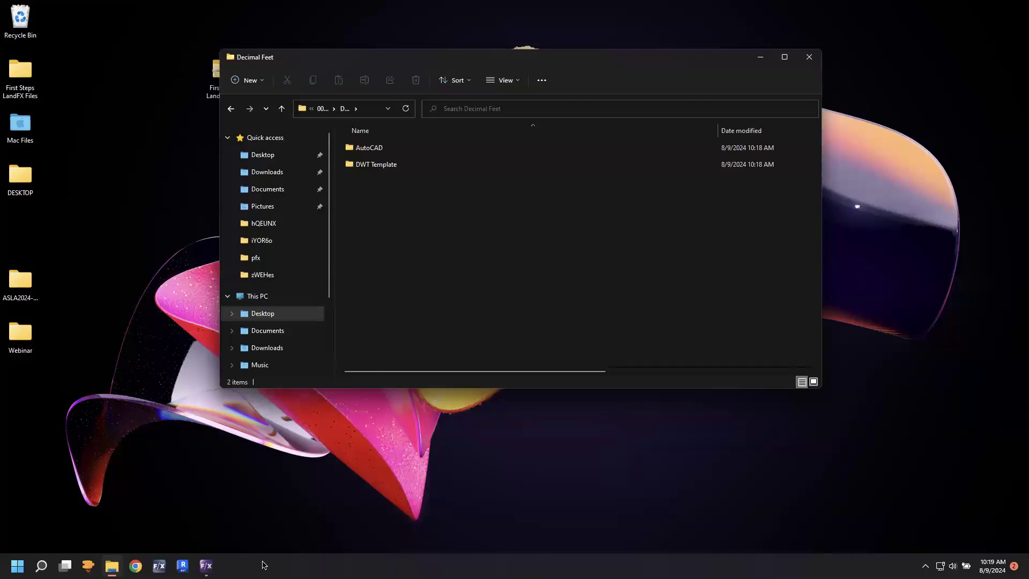
pyautogui.click(205, 566)
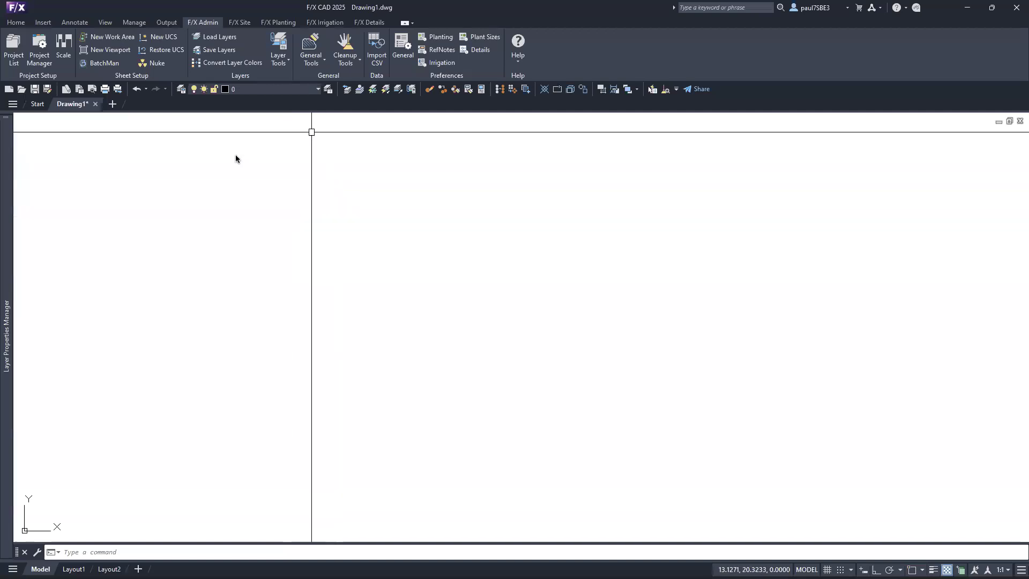
pyautogui.click(238, 22)
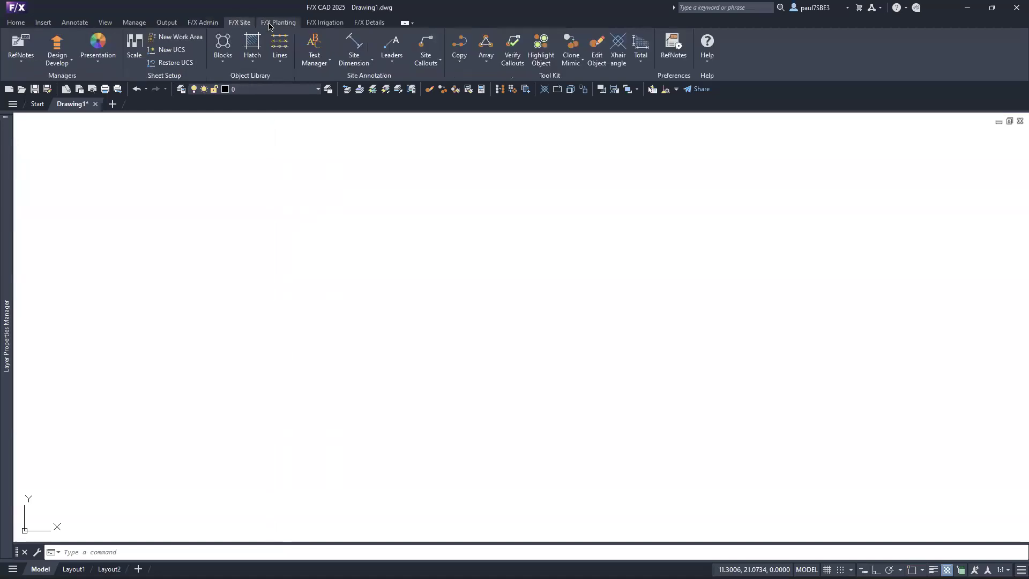
pyautogui.click(268, 23)
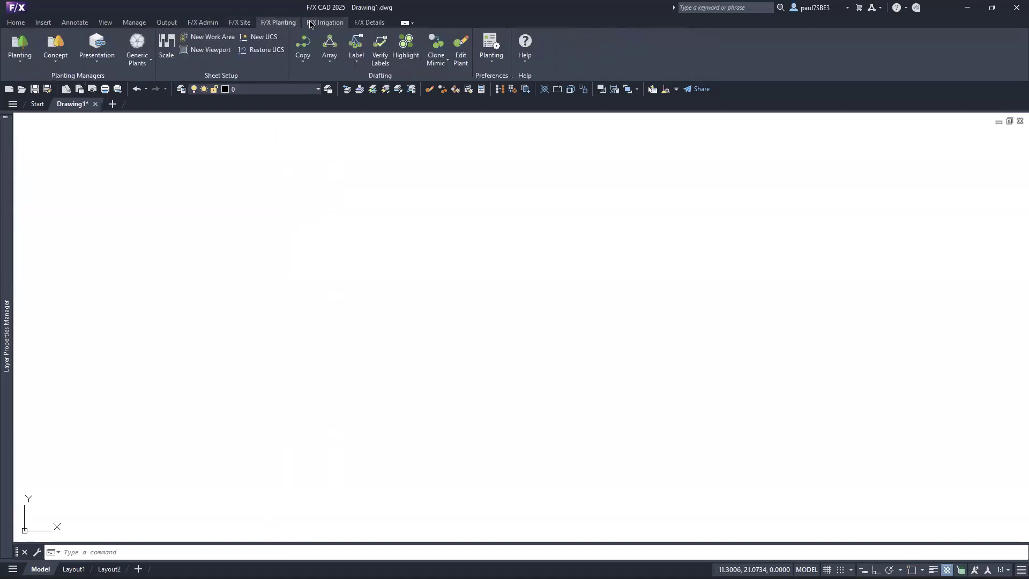
pyautogui.click(316, 24)
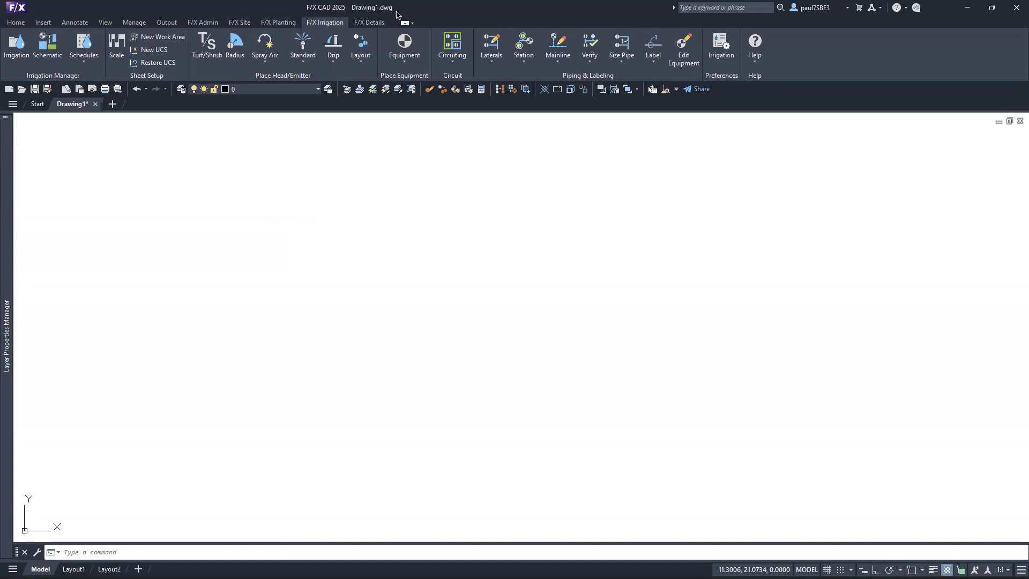
pyautogui.click(369, 23)
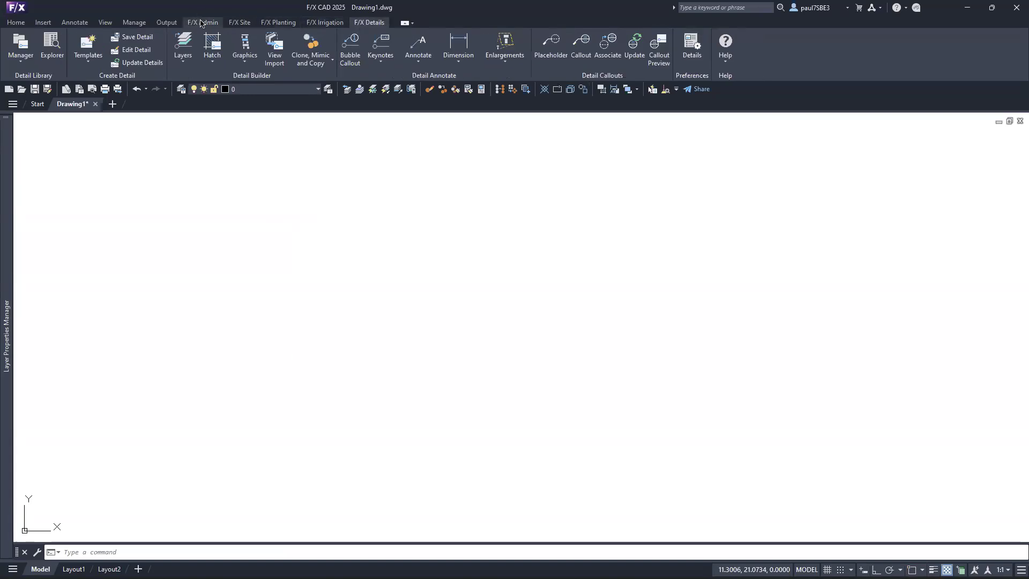
pyautogui.click(202, 22)
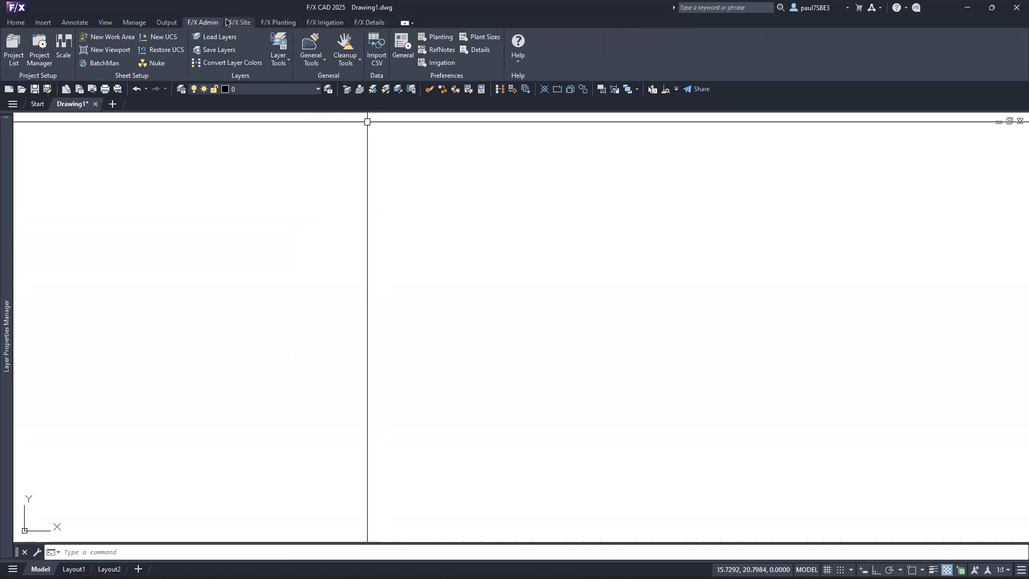
# Go to the F/X Planting tools and read the description of the Plant Schedule tool
pyautogui.click(251, 22)
pyautogui.click(273, 22)
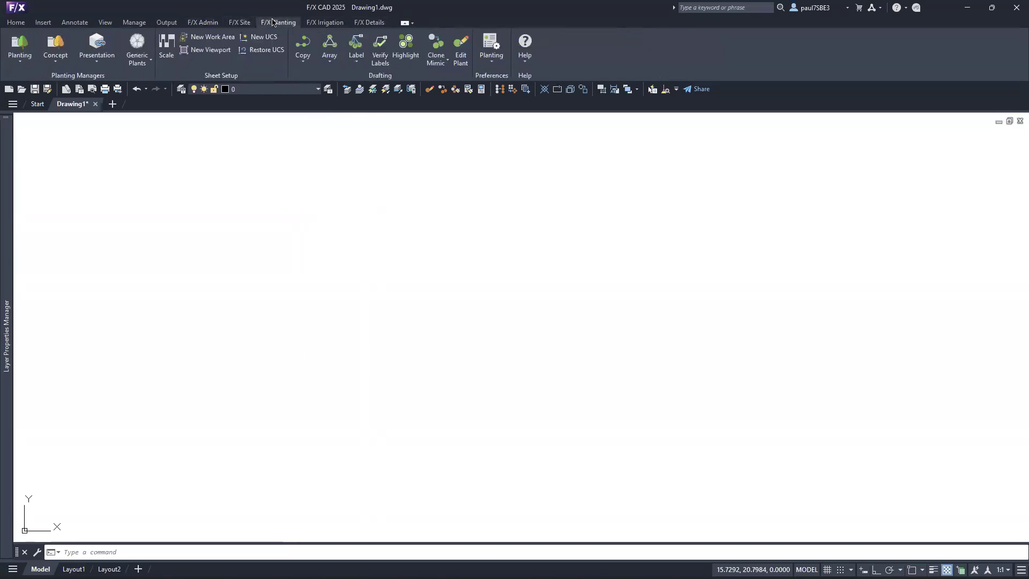
pyautogui.click(30, 65)
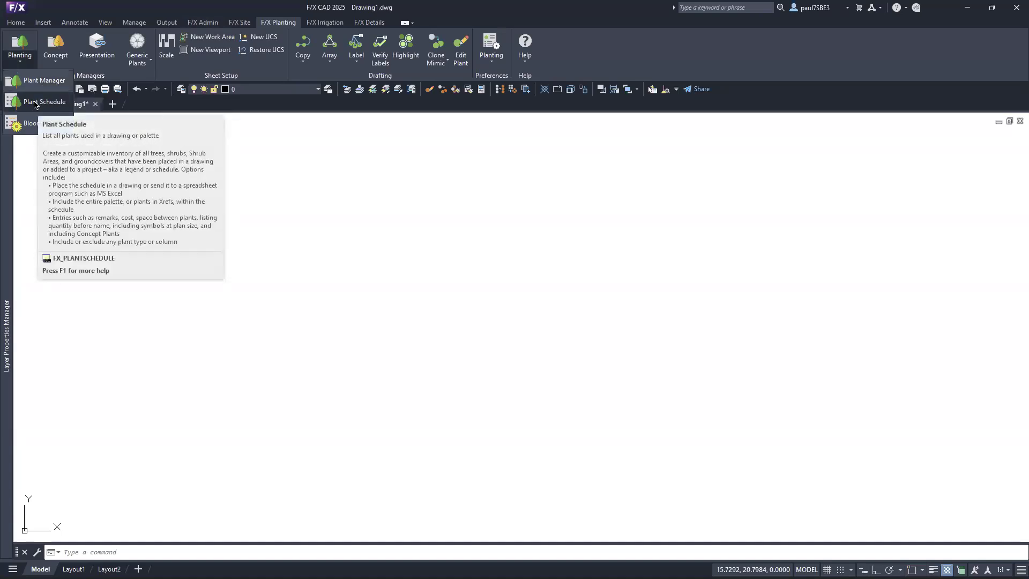
# Bring up the help page for the Group plant label tool, read through its labeling instructions and close it
pyautogui.click(357, 64)
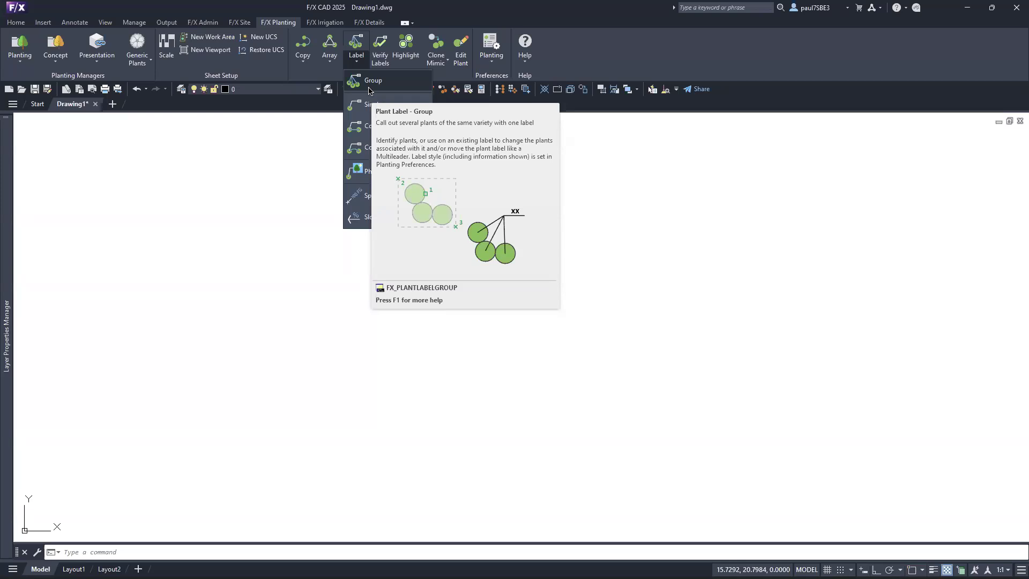
pyautogui.press('F1')
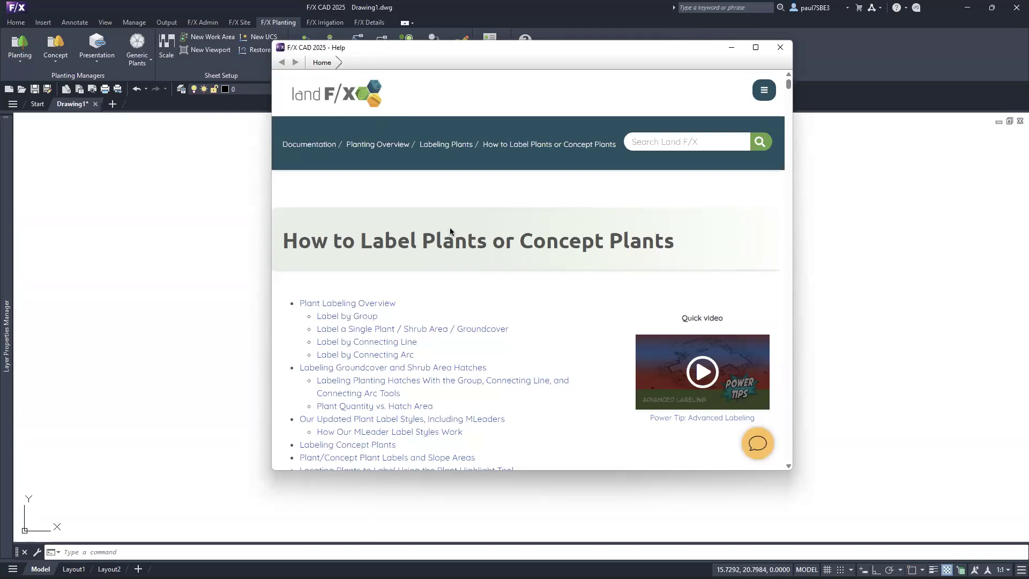
pyautogui.scroll(-6, 530, 288)
pyautogui.scroll(-2, 530, 289)
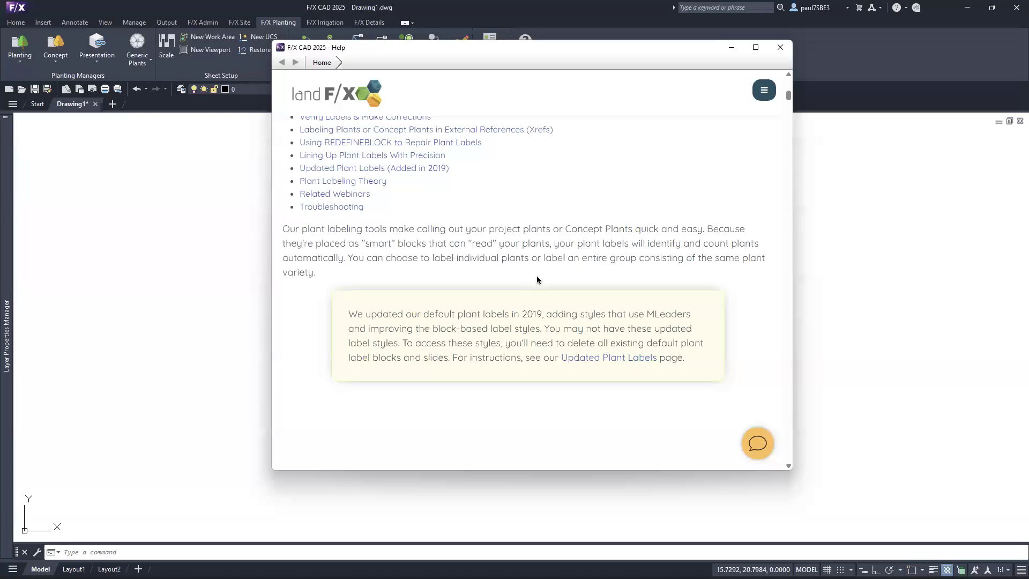
pyautogui.scroll(-12, 537, 279)
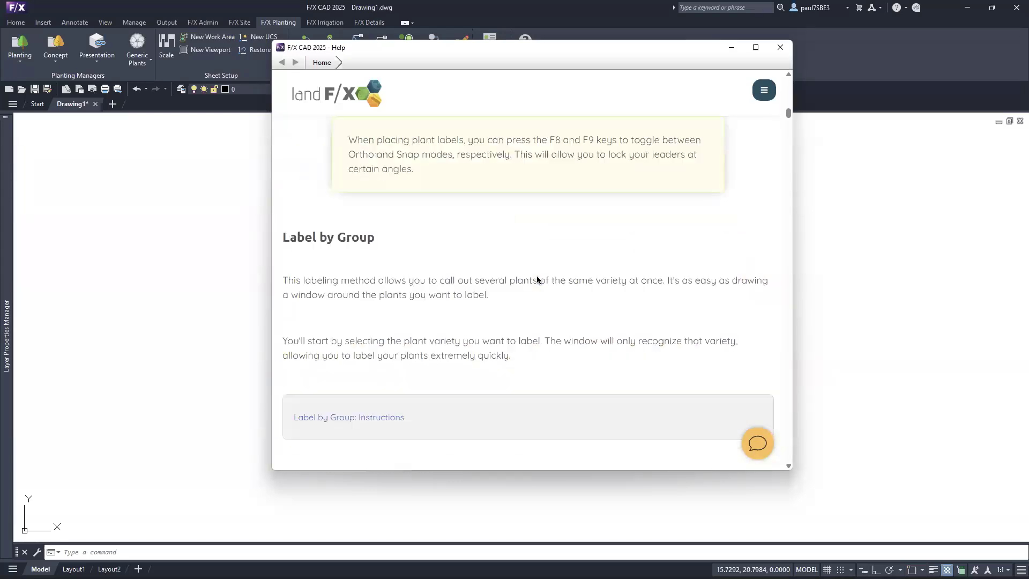
pyautogui.scroll(-10, 536, 276)
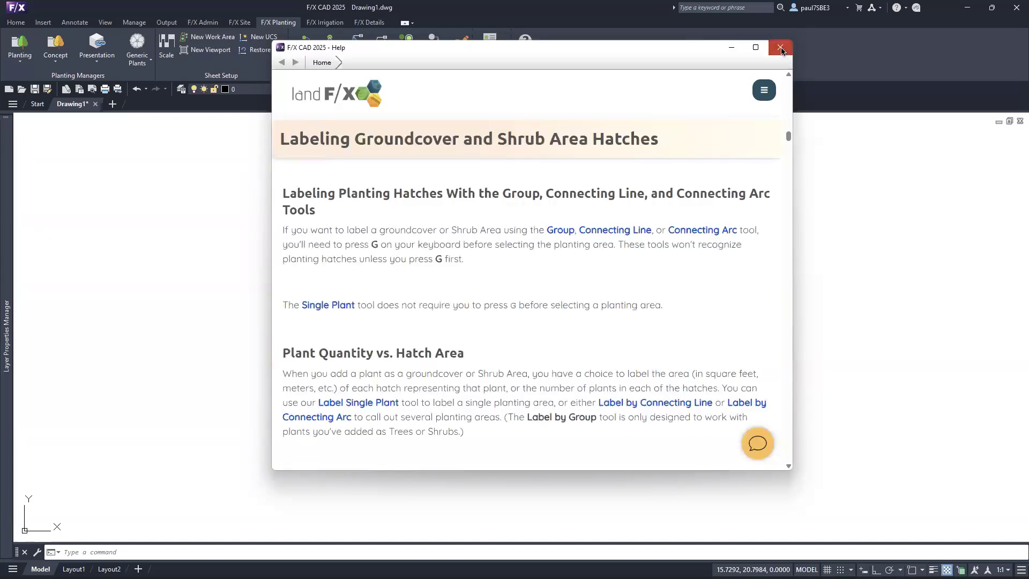
pyautogui.click(780, 48)
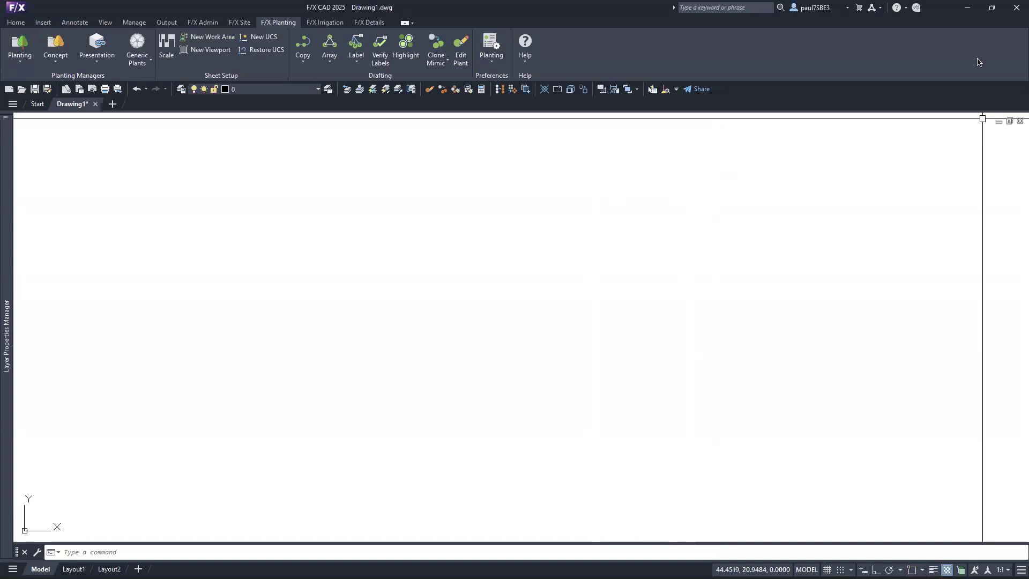
# Return to the Decimal Feet folder and open the BASE-FEET drawing from its AutoCAD subfolder without showing proxy graphics
pyautogui.doubleClick(963, 13)
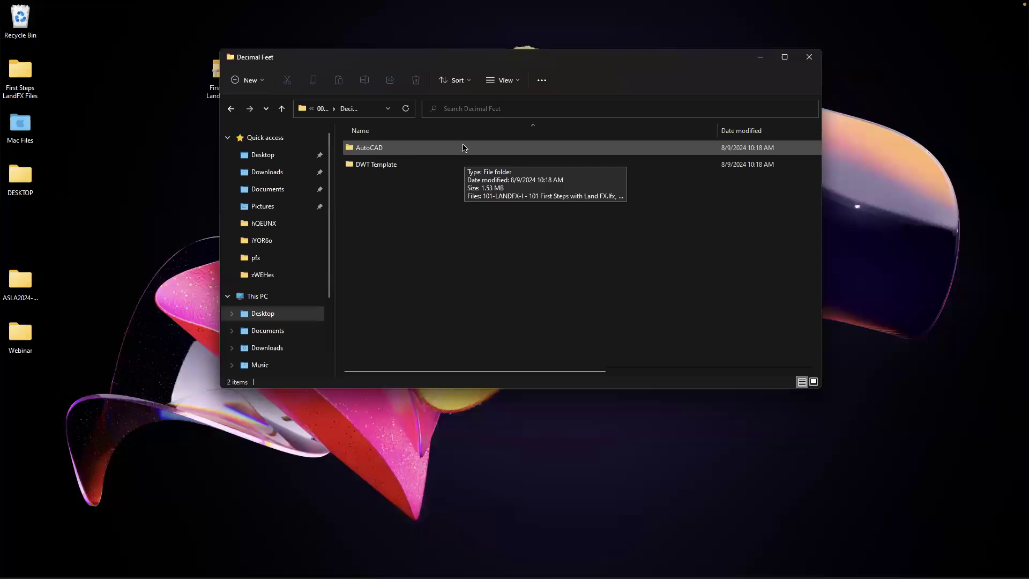
pyautogui.doubleClick(433, 148)
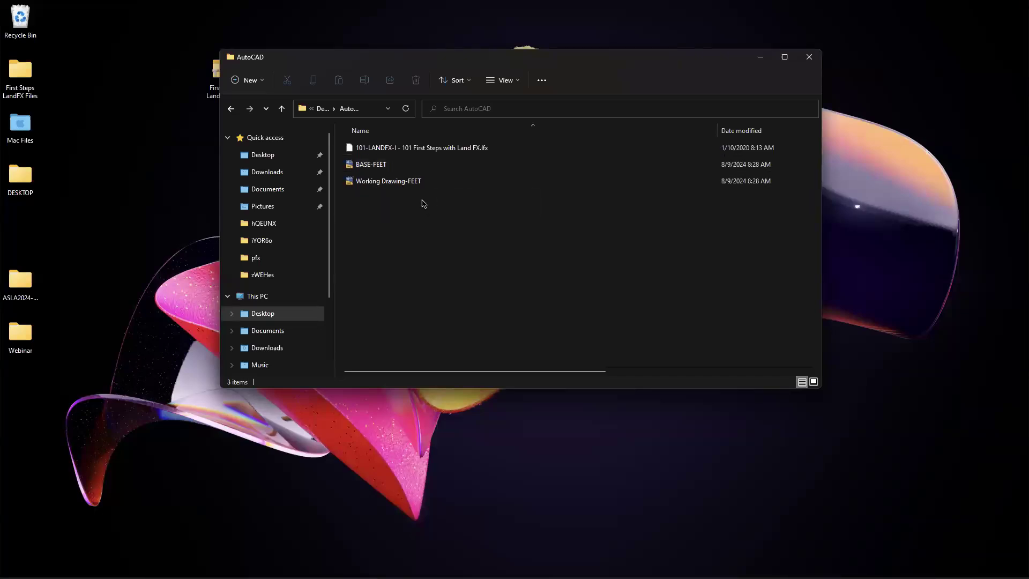
pyautogui.doubleClick(373, 166)
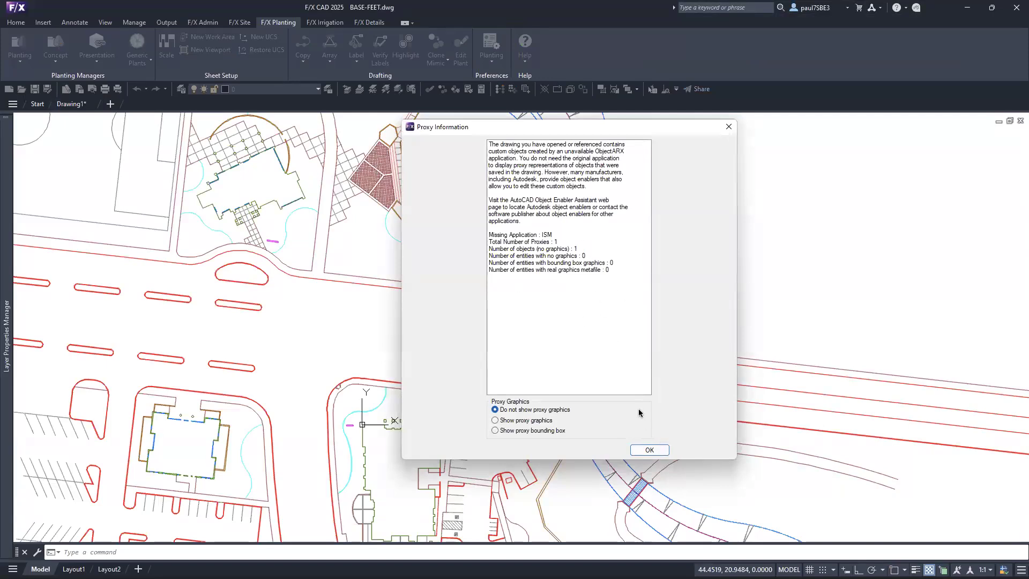
pyautogui.click(648, 450)
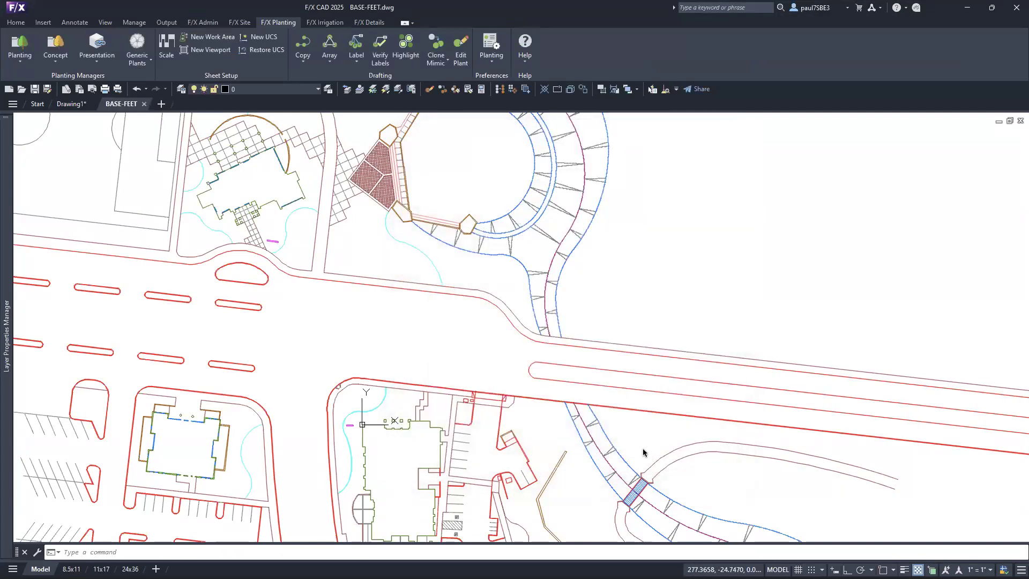
# Turn on Ortho mode and look over the site plan in the BASE-FEET drawing
pyautogui.press('F8')
pyautogui.scroll(-6, 587, 301)
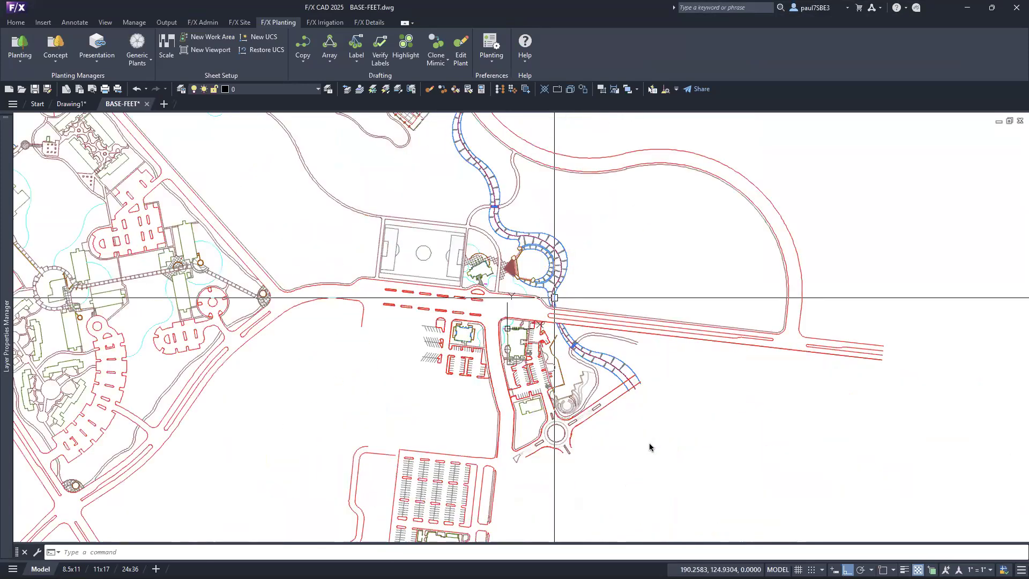
pyautogui.scroll(-2, 554, 298)
pyautogui.scroll(4, 578, 348)
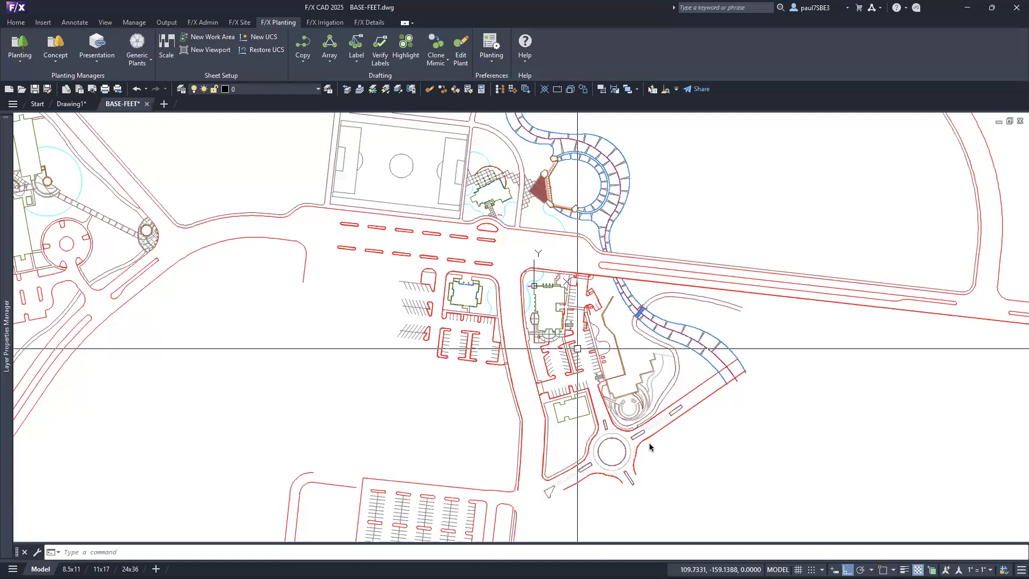
# Examine the buildings and parking areas around the roundabout in the BASE-FEET site plan
pyautogui.scroll(2, 577, 349)
pyautogui.scroll(2, 577, 348)
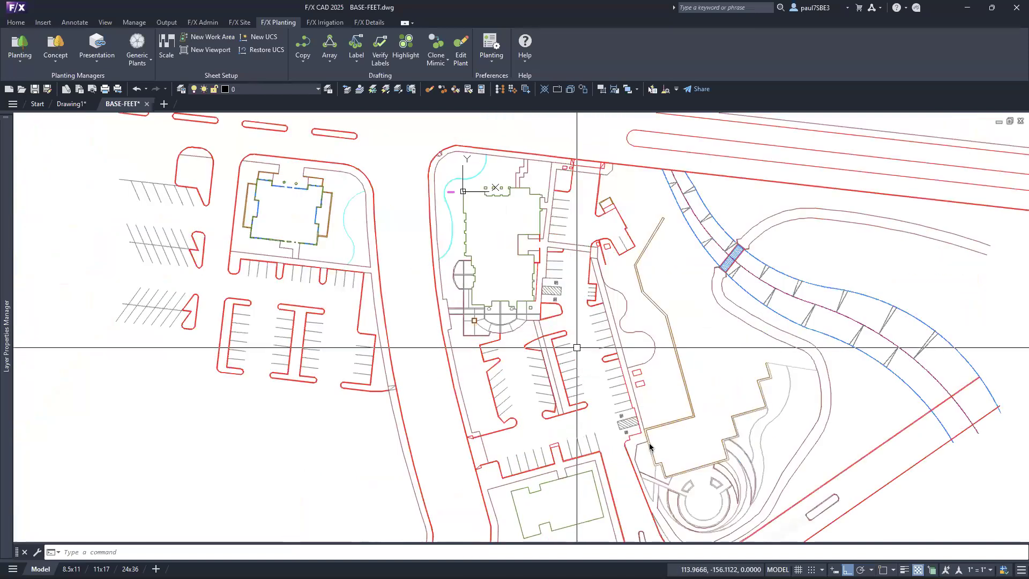
pyautogui.scroll(-2, 578, 348)
pyautogui.scroll(-2, 577, 348)
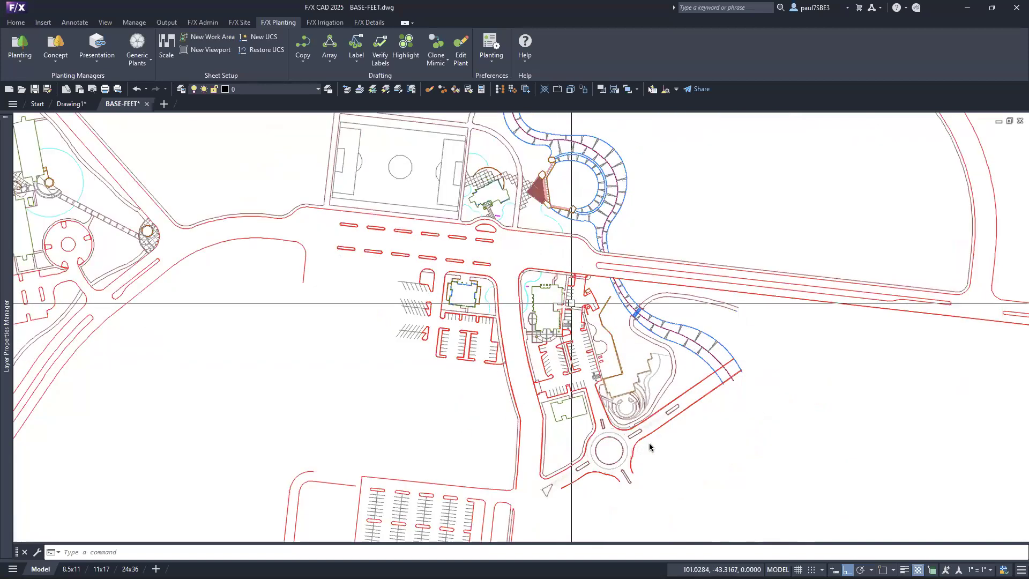
pyautogui.scroll(4, 570, 303)
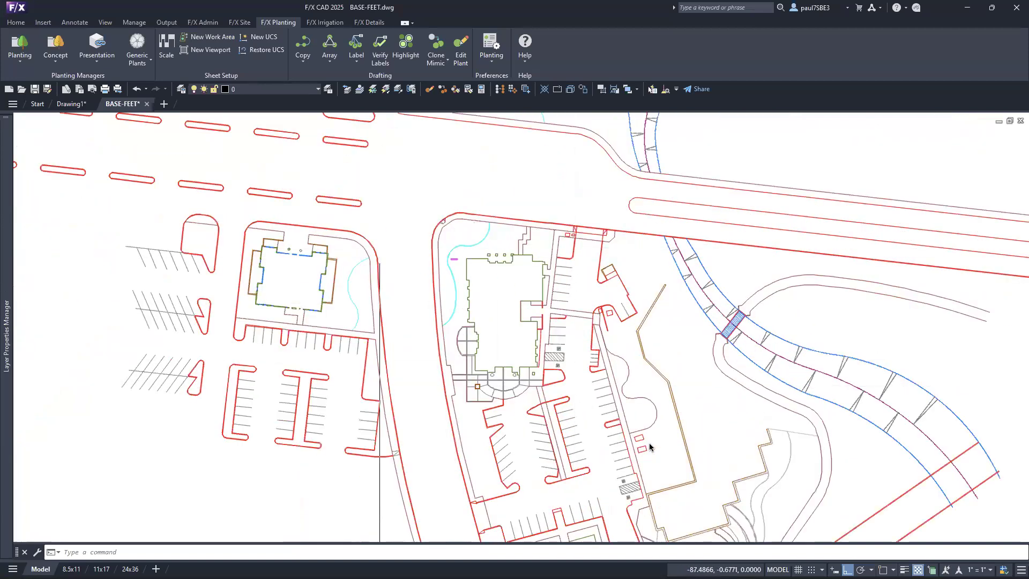
pyautogui.scroll(-4, 370, 243)
# Inspect the hillside building and its contours beyond the winding road, and return to the building at the UCS origin
pyautogui.moveTo(363, 245); pyautogui.dragTo(618, 367, button='middle')
pyautogui.scroll(-3, 618, 368)
pyautogui.scroll(10, 472, 172)
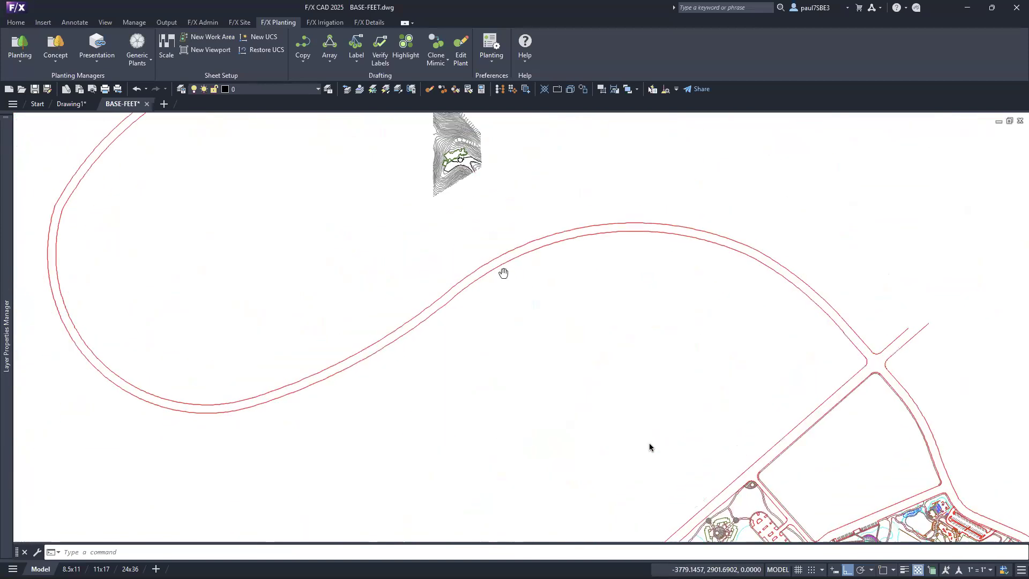
pyautogui.scroll(4, 416, 266)
pyautogui.scroll(-4, 416, 266)
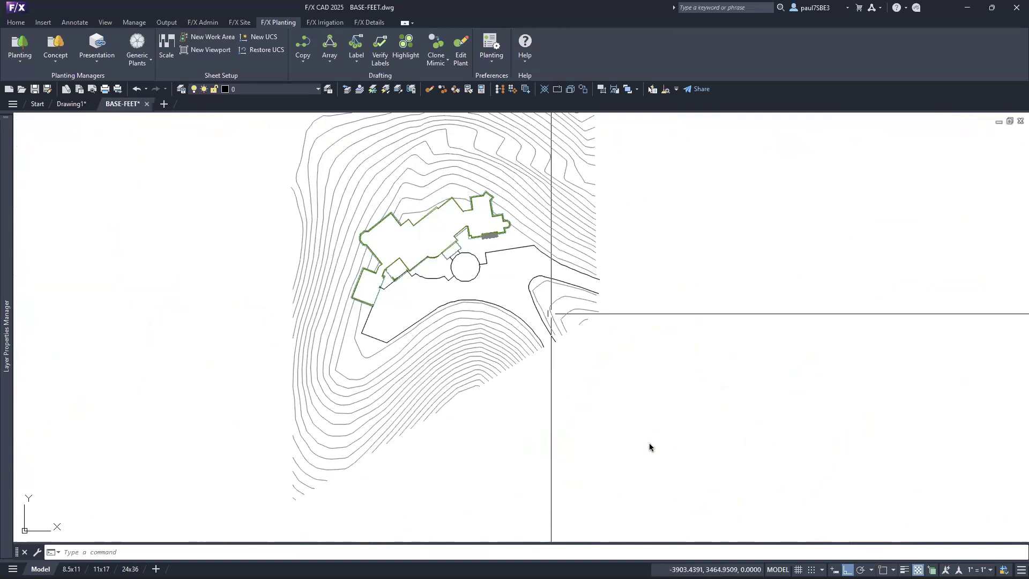
pyautogui.scroll(5, 420, 246)
pyautogui.scroll(-11, 420, 246)
pyautogui.moveTo(687, 357); pyautogui.dragTo(386, 97, button='middle')
pyautogui.scroll(-3, 509, 193)
pyautogui.moveTo(704, 324); pyautogui.dragTo(482, 124, button='middle')
pyautogui.moveTo(577, 319); pyautogui.dragTo(470, 167, button='middle')
pyautogui.scroll(6, 563, 232)
pyautogui.scroll(4, 575, 320)
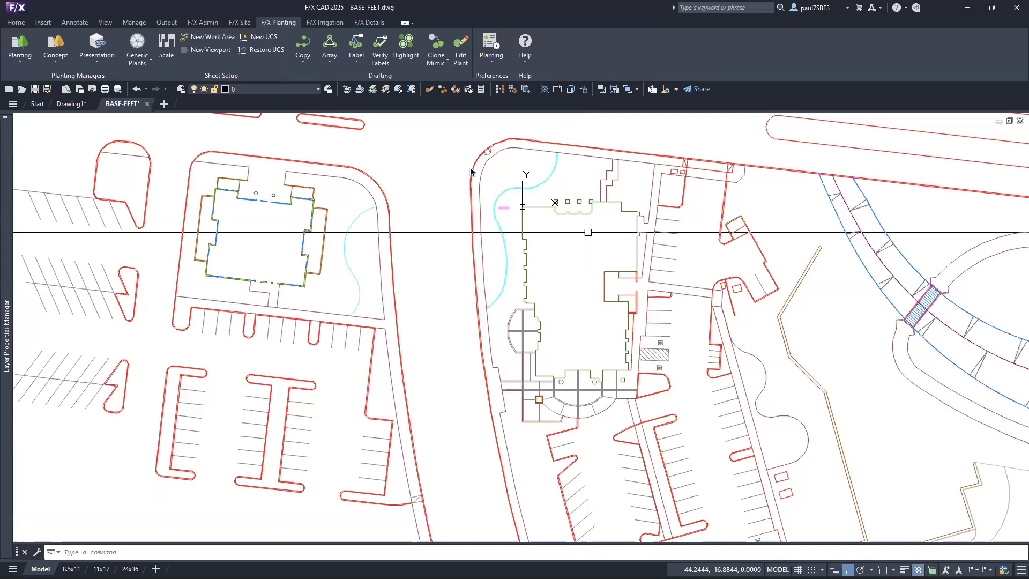
# Bring up the F/X manual cleaning help page, read its sections on drawing corruption and cleaning Xrefs, and close it
pyautogui.click(202, 22)
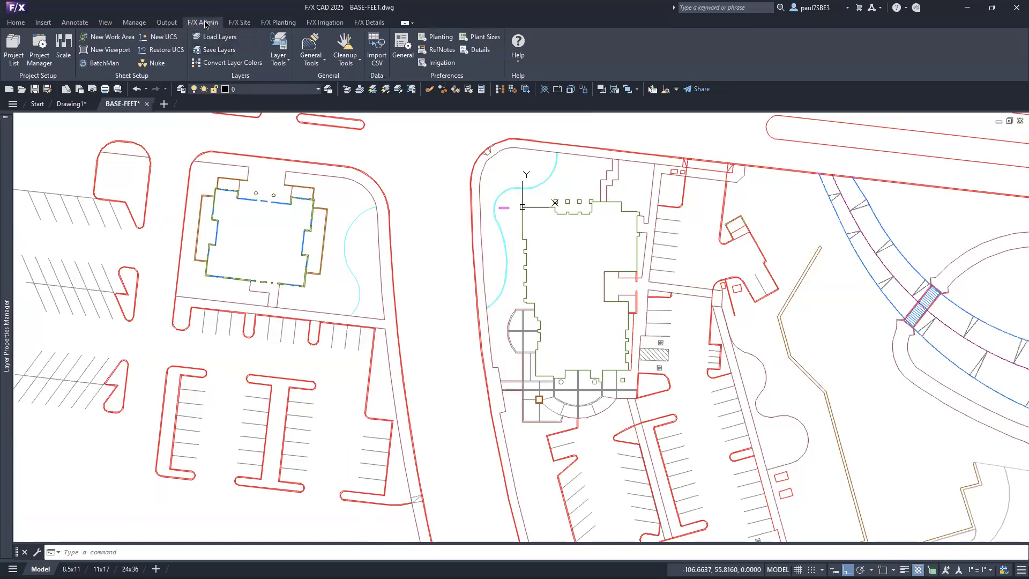
pyautogui.click(351, 64)
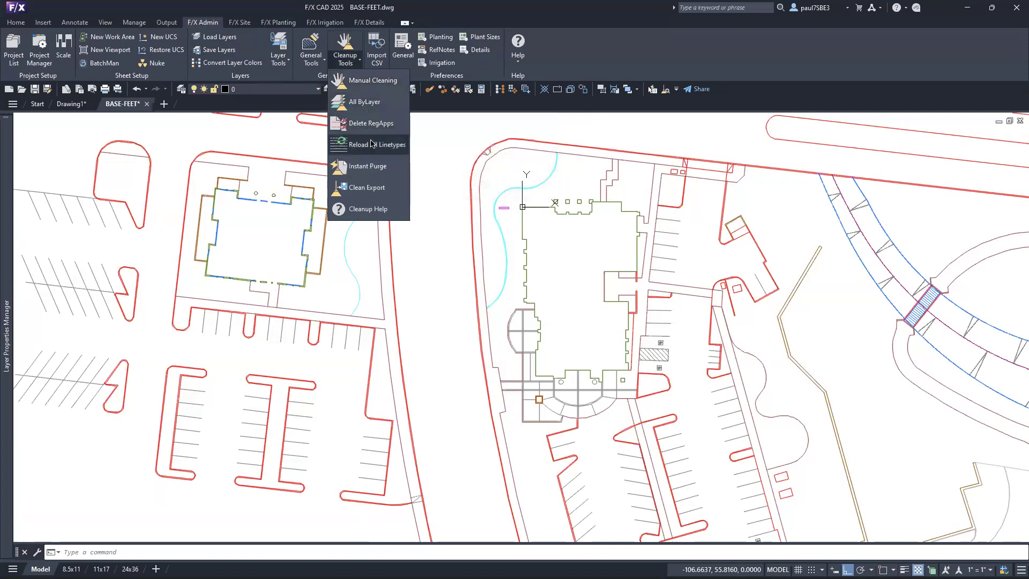
pyautogui.click(373, 80)
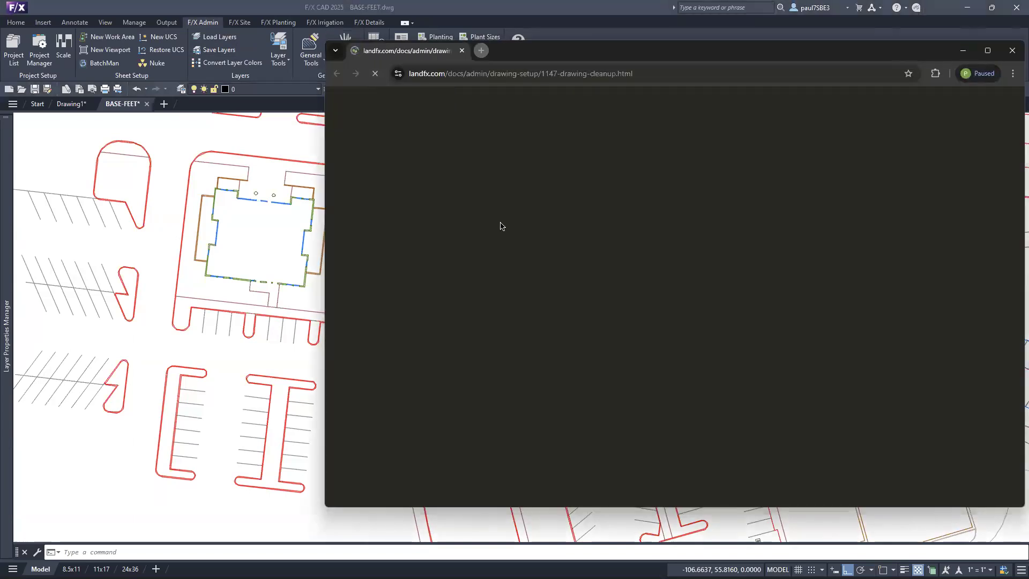
pyautogui.scroll(-2, 519, 225)
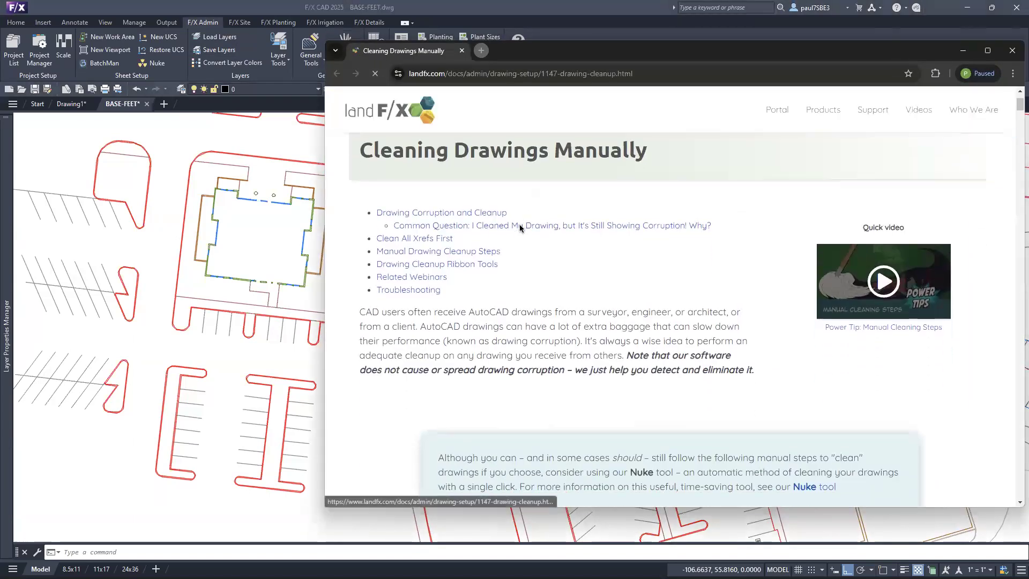
pyautogui.scroll(-10, 519, 227)
pyautogui.scroll(-2, 519, 227)
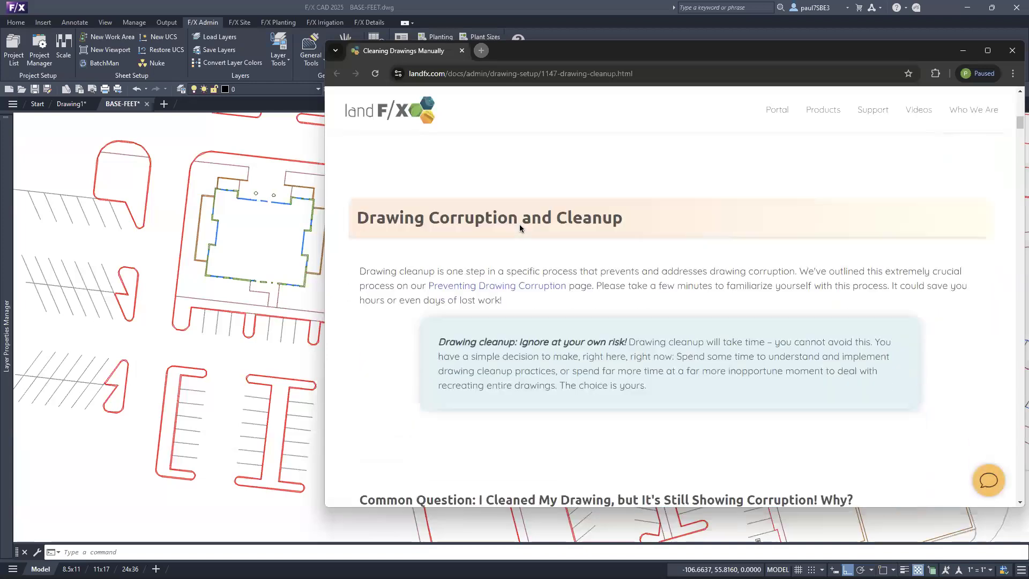
pyautogui.scroll(-7, 520, 227)
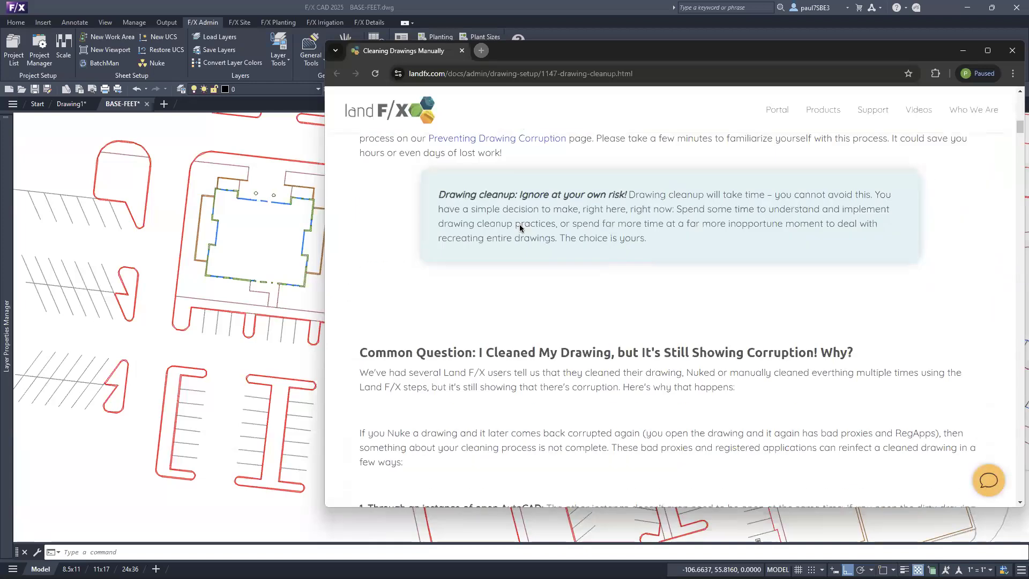
pyautogui.scroll(1, 519, 228)
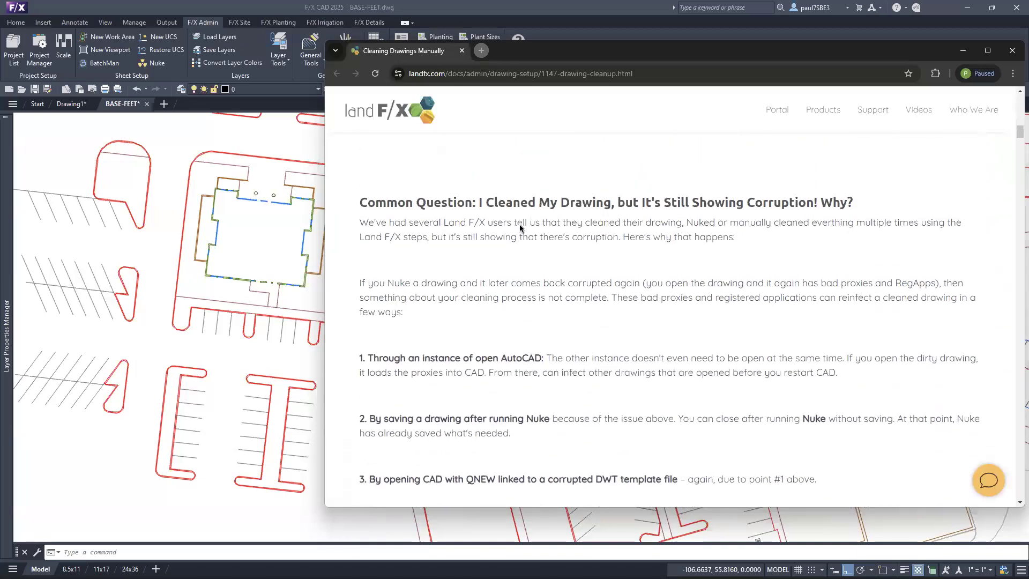
pyautogui.scroll(-7, 520, 226)
pyautogui.scroll(-3, 520, 226)
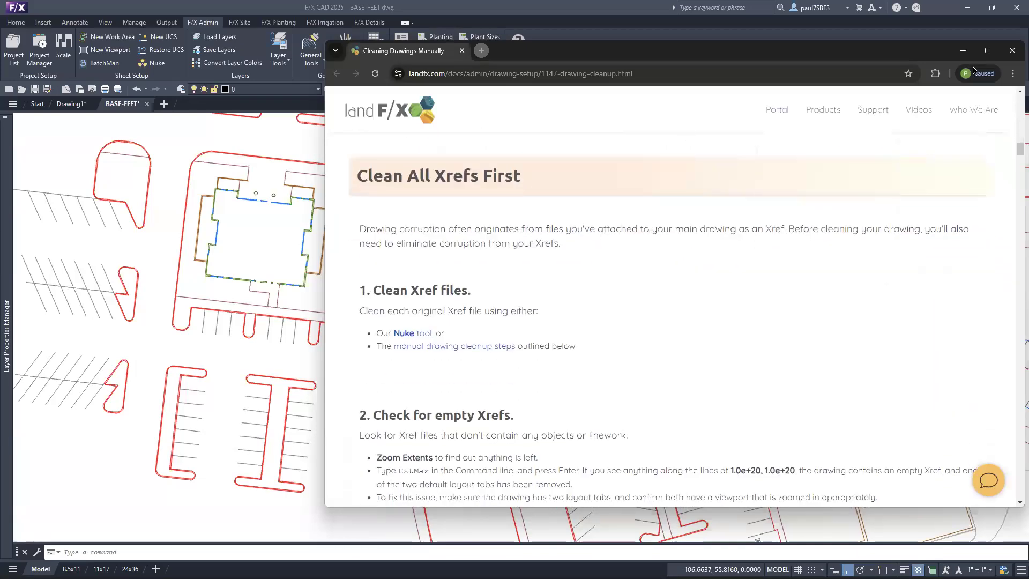
pyautogui.click(1013, 50)
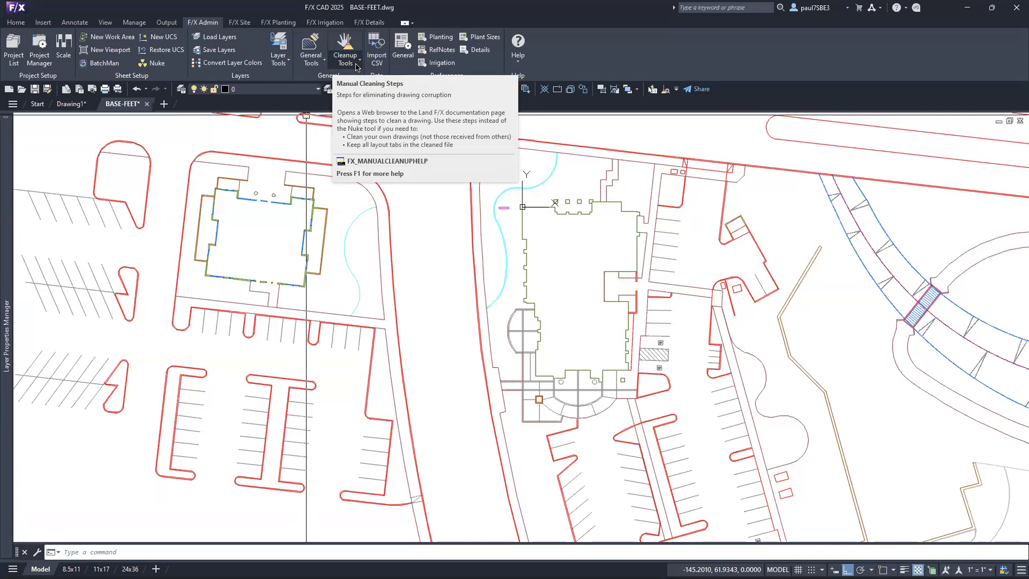
# Clean the BASE-FEET drawing with the Nuke tool, and compare the BASE-FEET (QUARANTINE) copy with the cleaned drawing
pyautogui.click(161, 64)
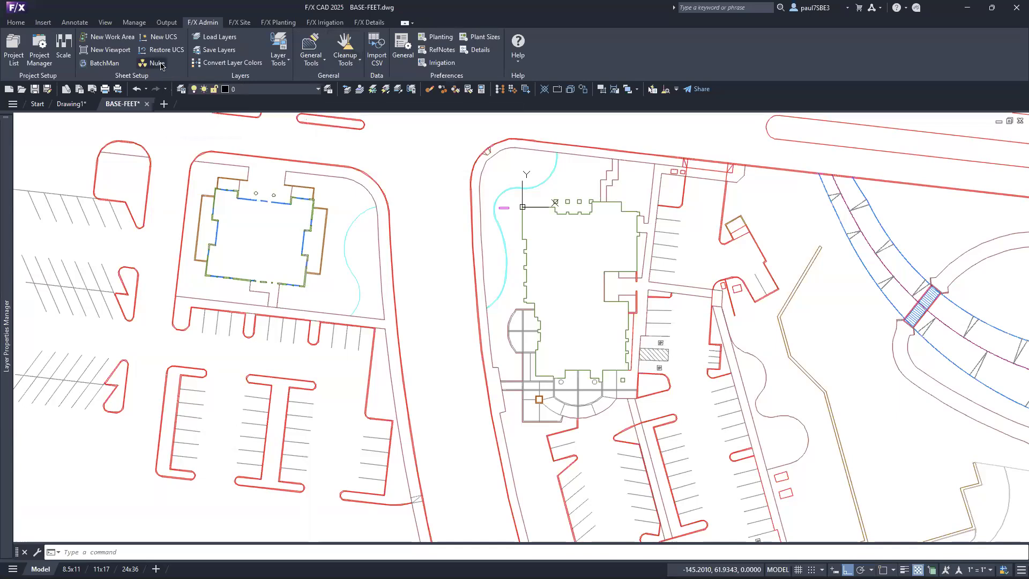
pyautogui.moveTo(500, 526)
pyautogui.mouseDown()
pyautogui.moveTo(474, 173)
pyautogui.moveTo(451, 175)
pyautogui.mouseUp()
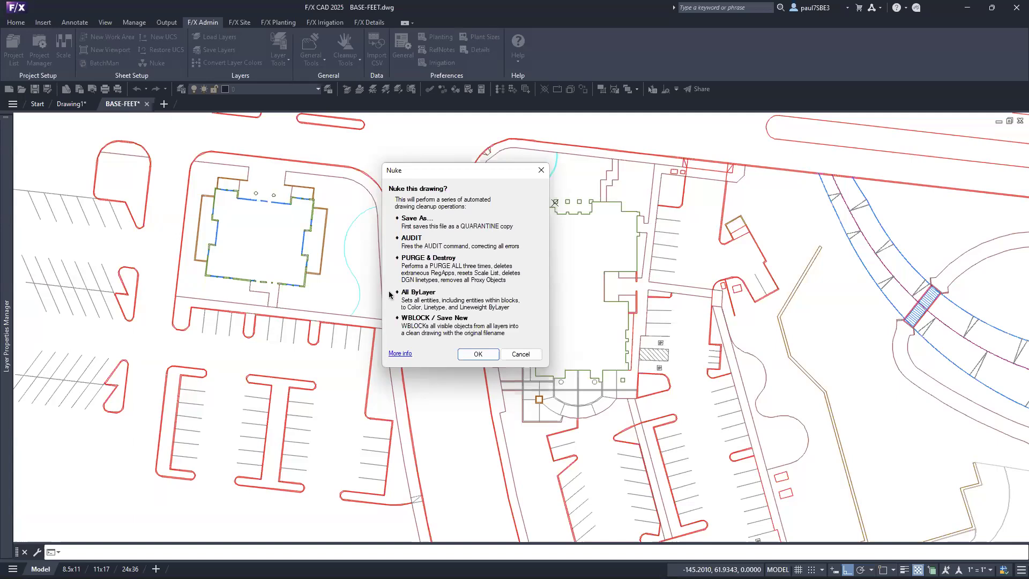
pyautogui.click(485, 354)
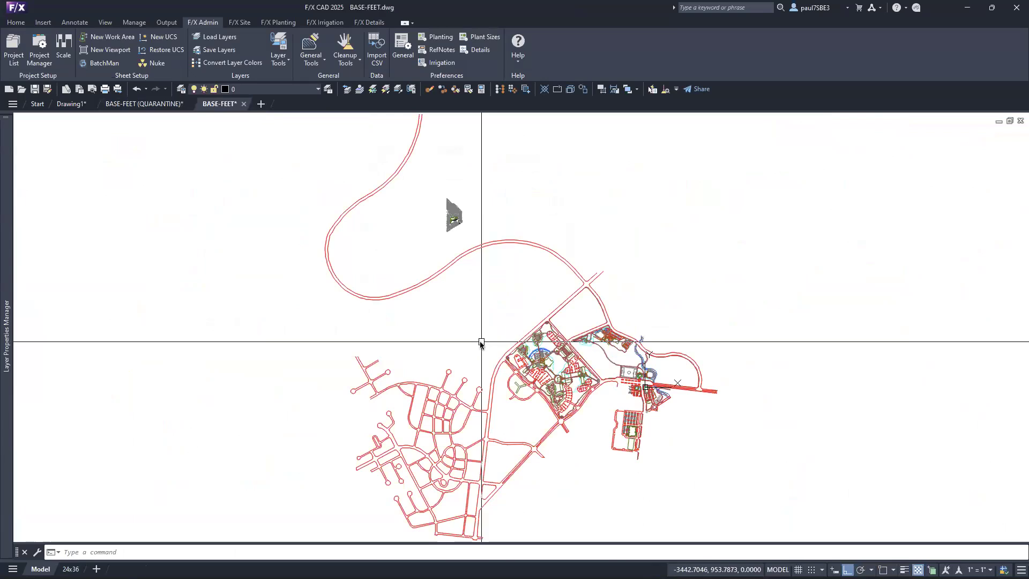
pyautogui.click(115, 105)
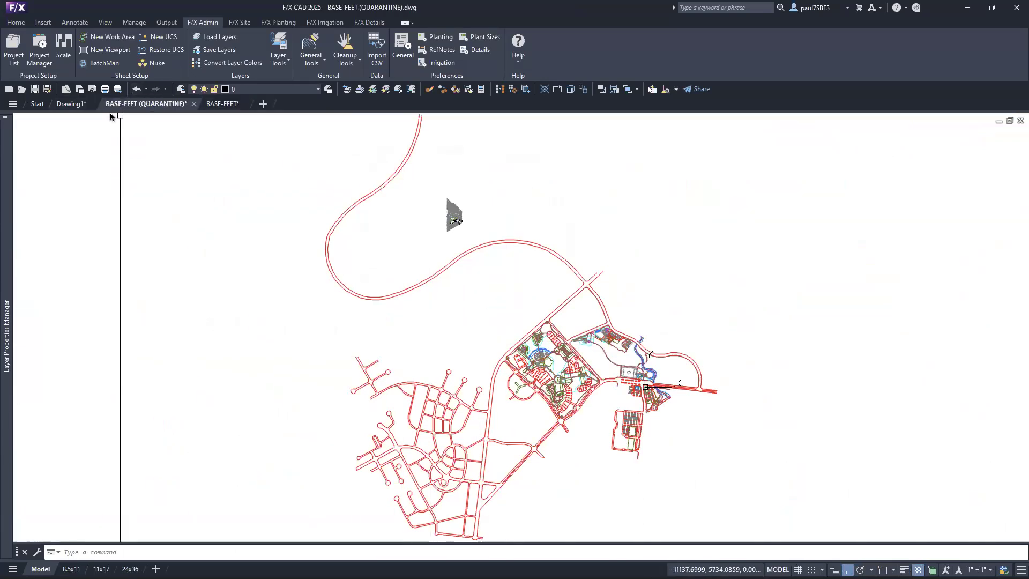
pyautogui.click(222, 104)
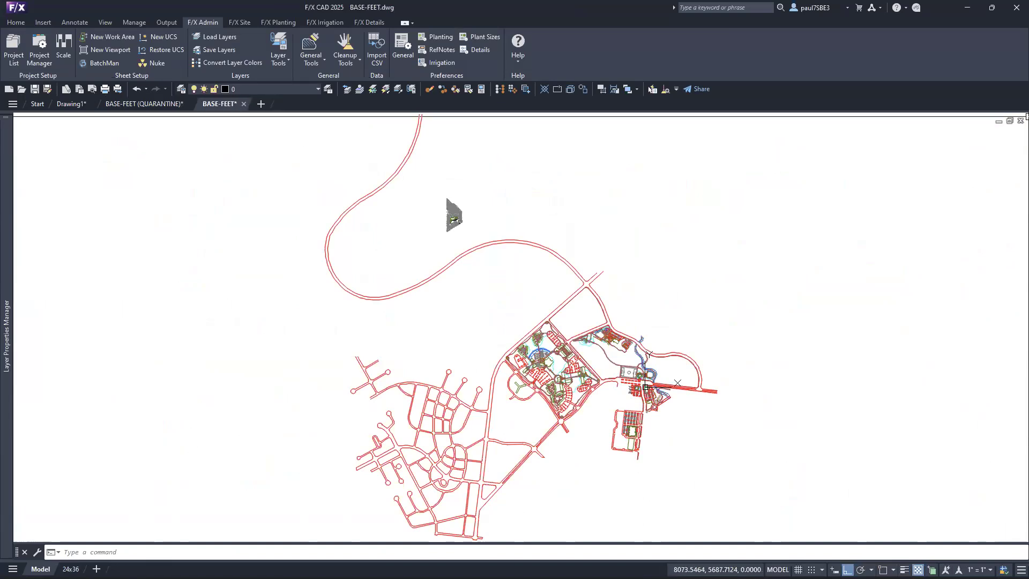
# Switch to the AutoCAD folder, narrow its columns to reveal Size, and compare the BASE-FEET (QUARANTINE) and BASE-FEET files
pyautogui.click(965, 8)
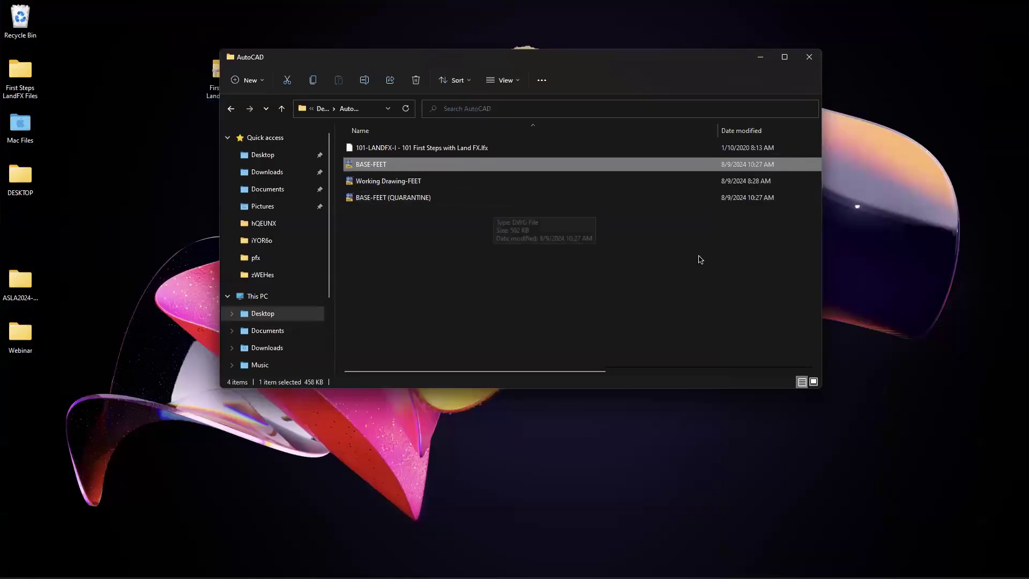
pyautogui.moveTo(718, 131); pyautogui.dragTo(485, 131)
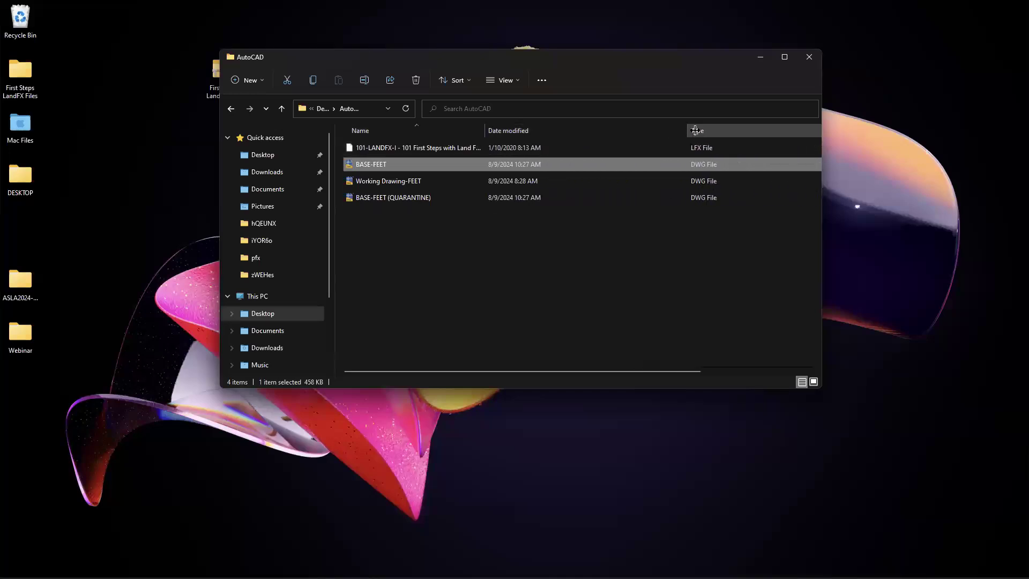
pyautogui.moveTo(687, 131); pyautogui.dragTo(596, 131)
pyautogui.moveTo(764, 131); pyautogui.dragTo(709, 131)
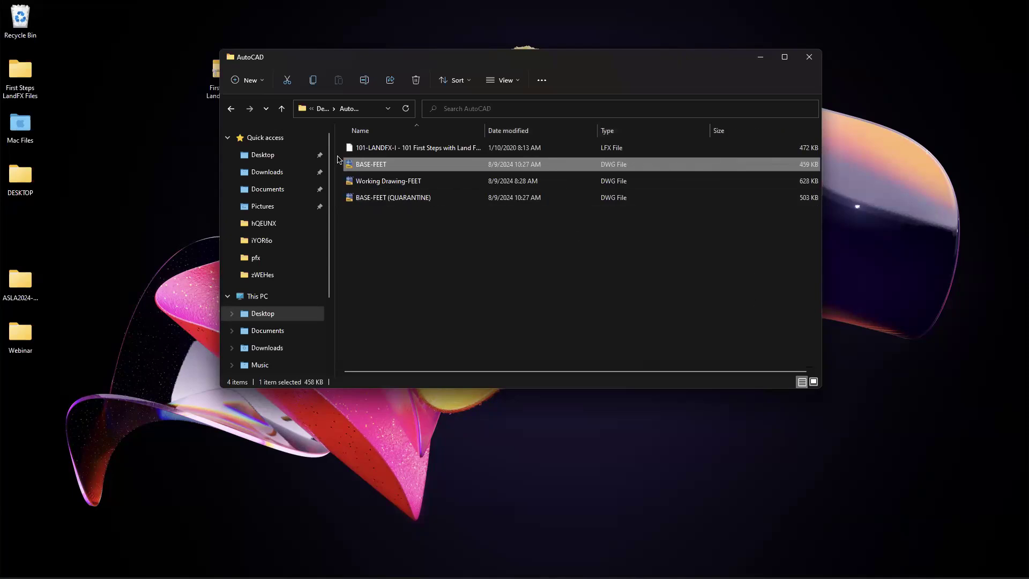
pyautogui.click(416, 198)
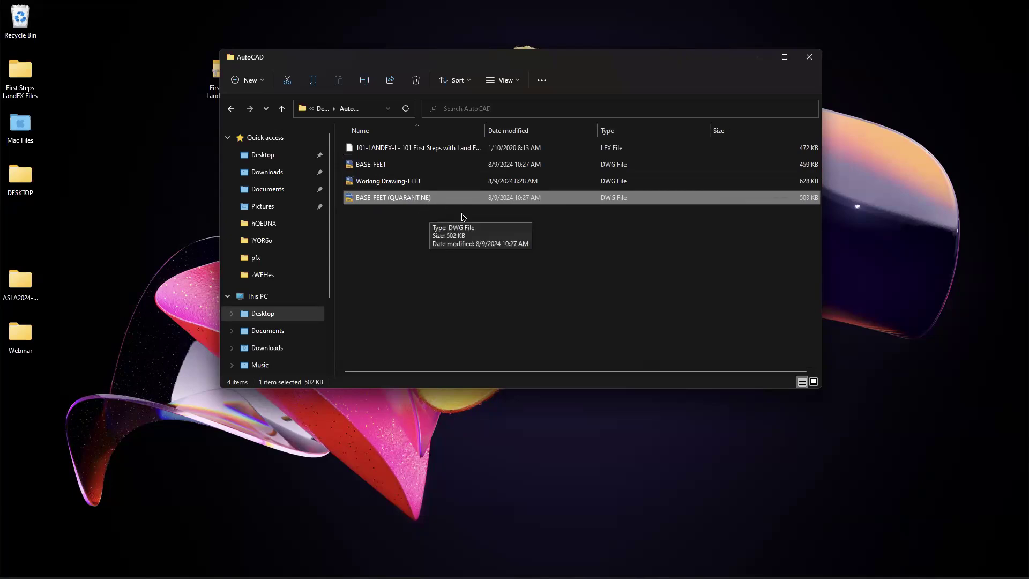
pyautogui.click(453, 165)
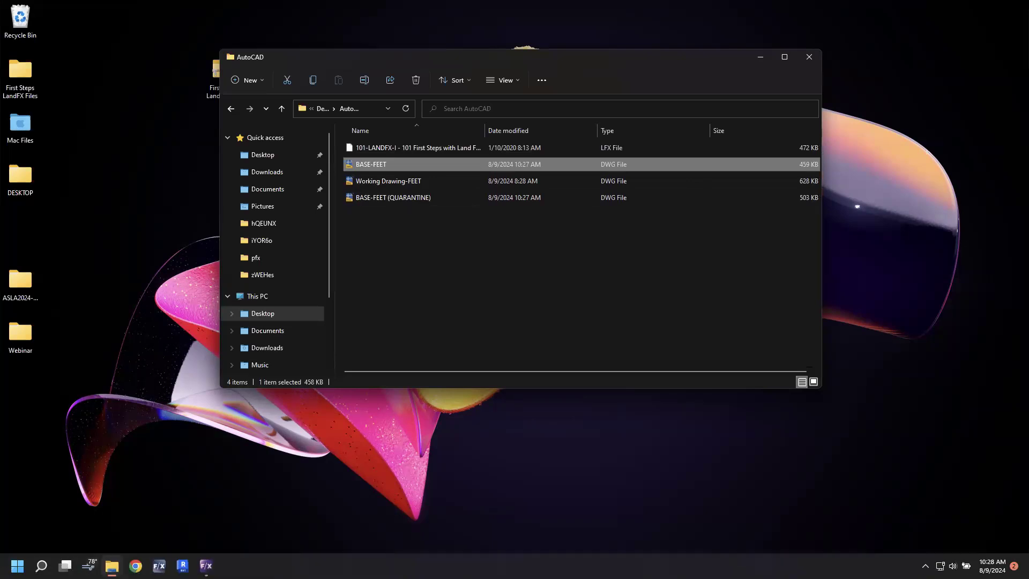
# Return to F/X CAD and quit it without saving the changes to the open drawings
pyautogui.moveTo(206, 565)
pyautogui.click(313, 484)
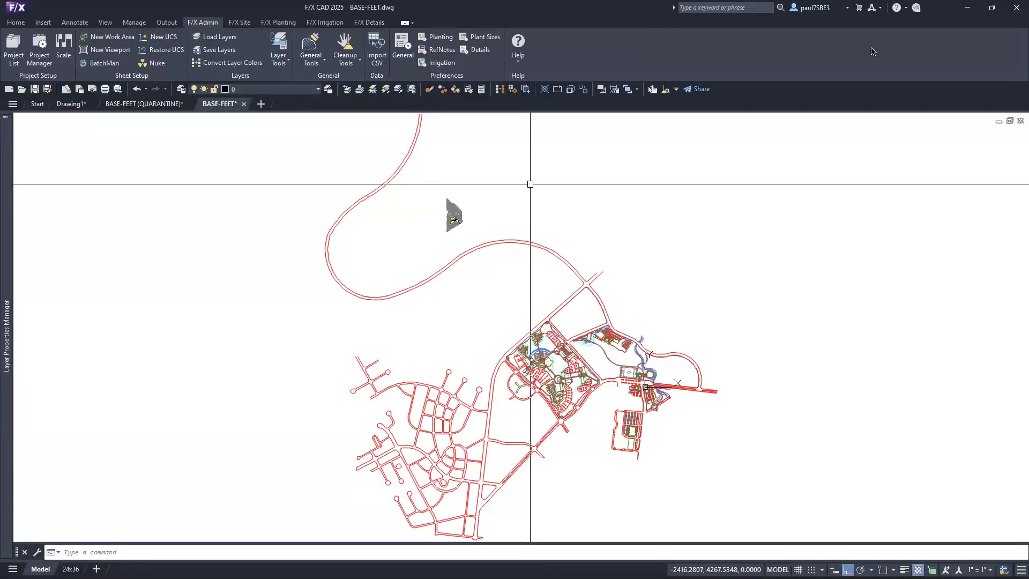
pyautogui.click(1016, 7)
pyautogui.click(544, 317)
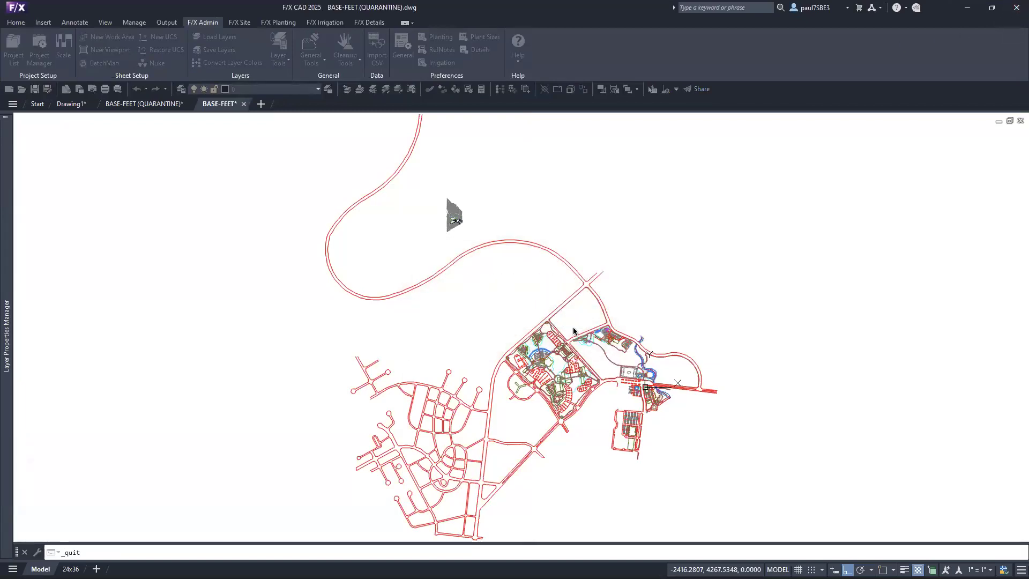
pyautogui.click(544, 318)
pyautogui.click(517, 318)
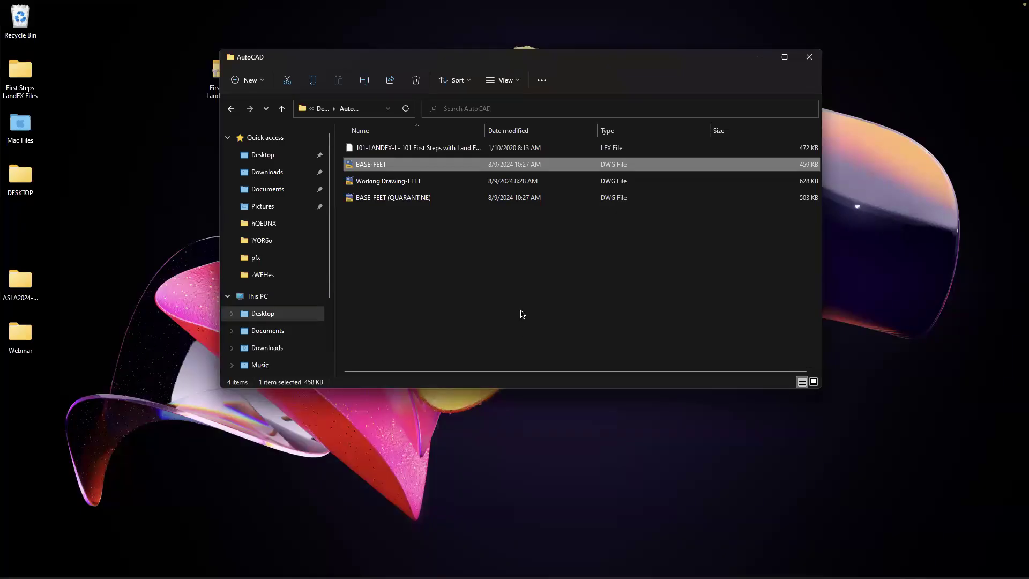
# Restart F/X CAD and enter the NUKE command in the blank Drawing1
pyautogui.click(214, 564)
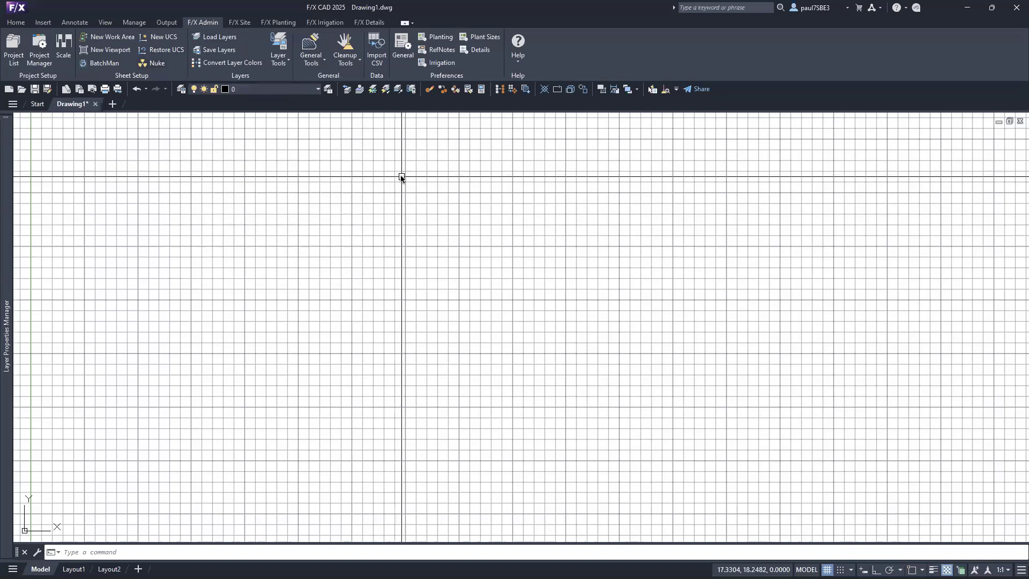
pyautogui.write('nuk')
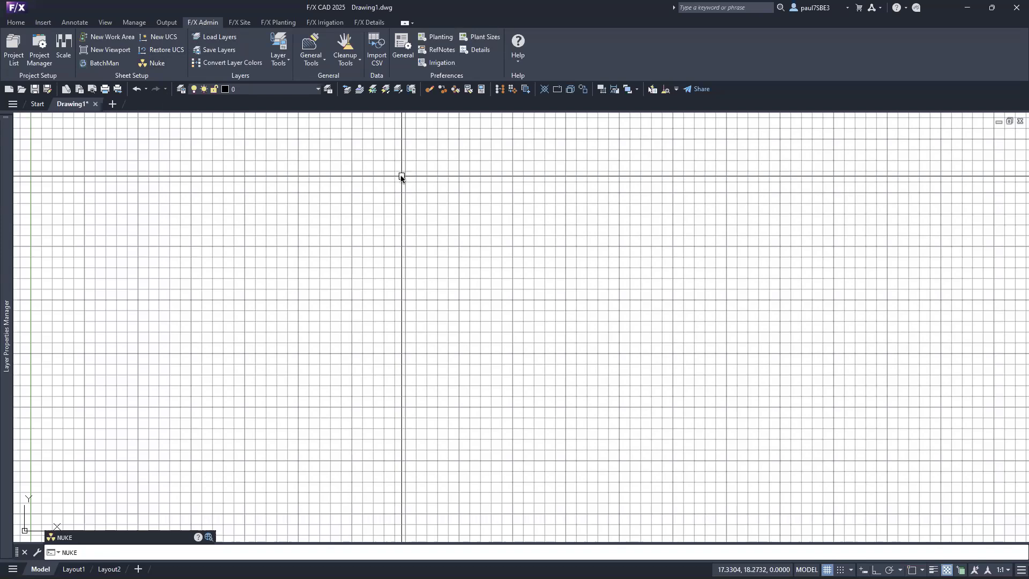
pyautogui.press('Return')
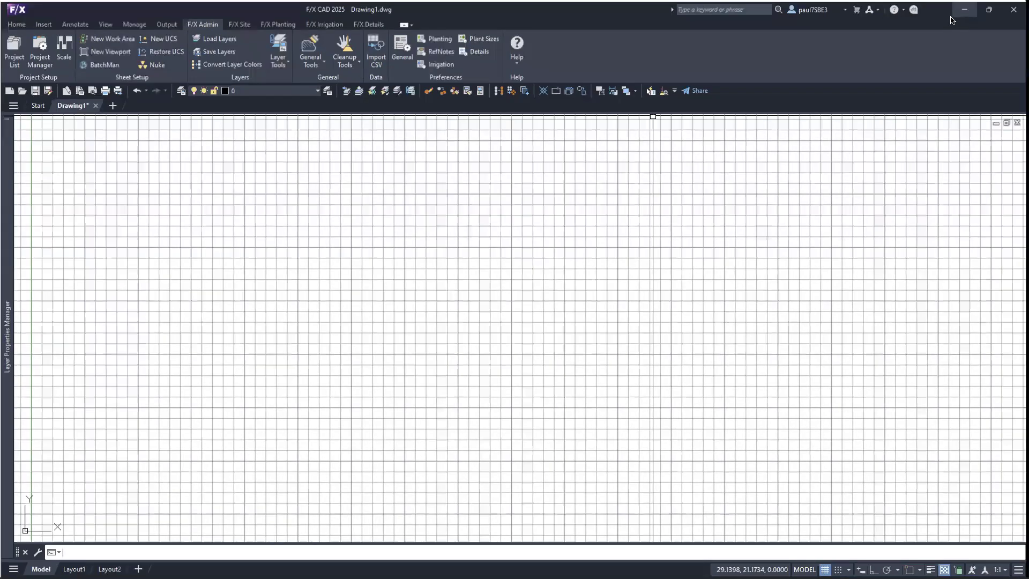
# Switch to File Explorer, go back to the Decimal Feet folder and open its DWT Template subfolder
pyautogui.click(962, 10)
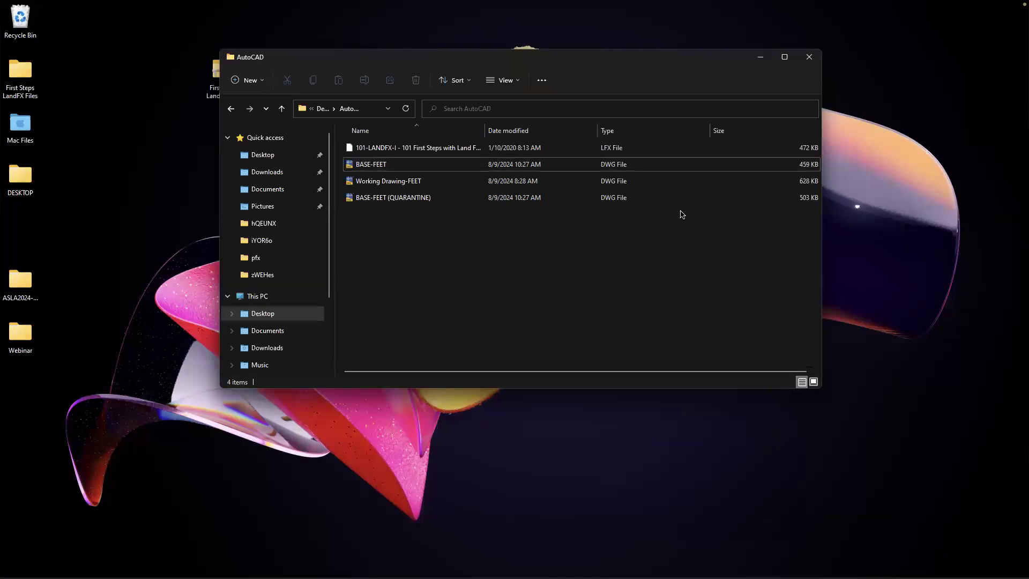
pyautogui.click(229, 107)
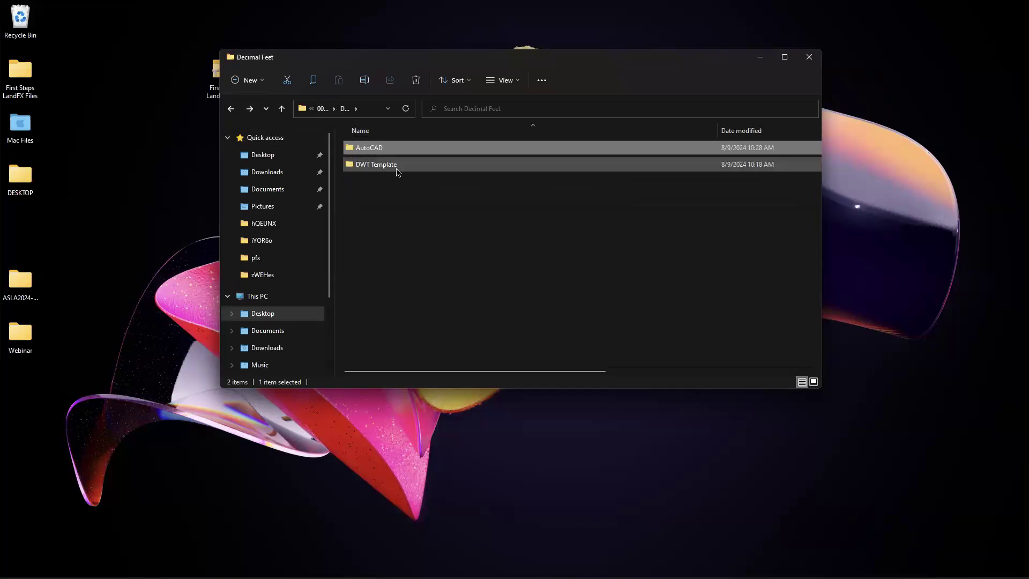
pyautogui.moveTo(392, 169)
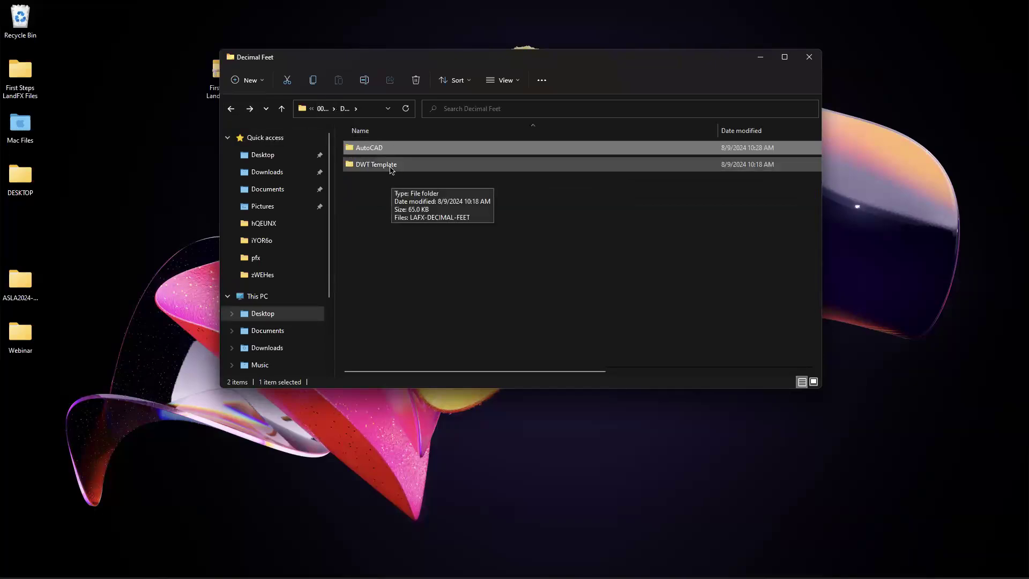
pyautogui.doubleClick(391, 165)
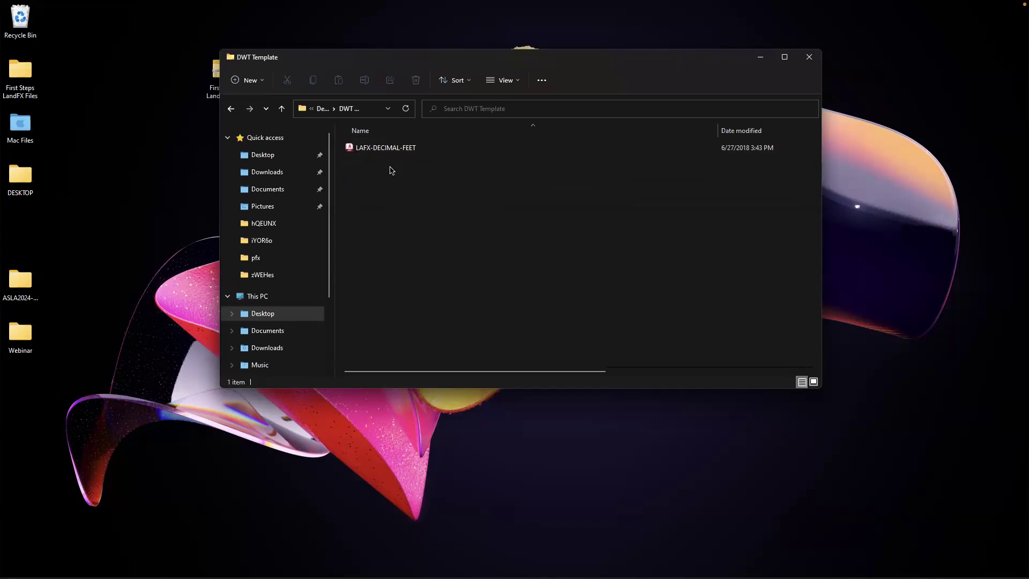
# Create a drawing from the LAFX-DECIMAL-FEET template and accept the proxy information
pyautogui.doubleClick(399, 149)
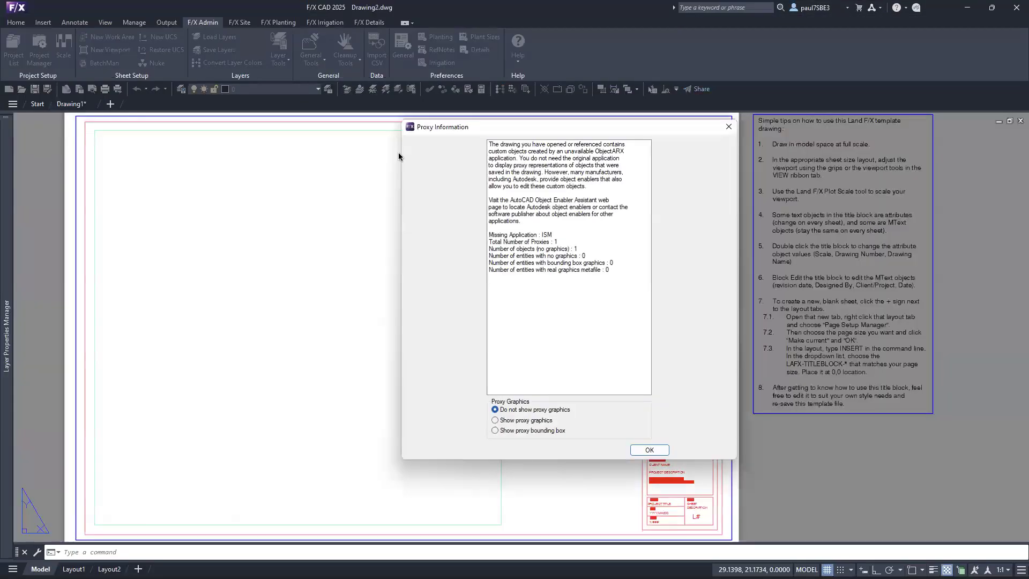
pyautogui.click(649, 451)
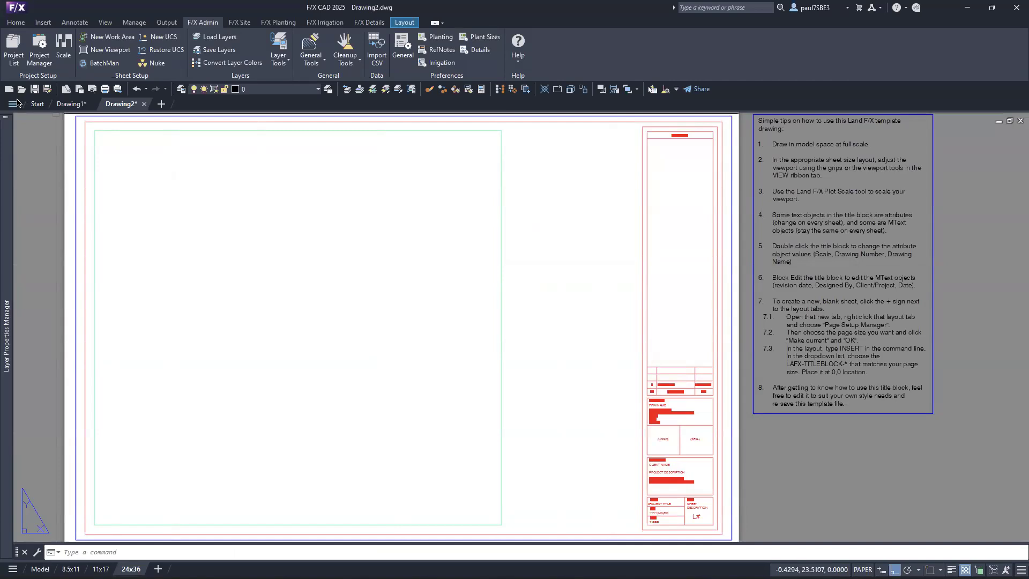
# Browse the installed drawing templates, preview LAFX-ARCH-INCHES, and return to Drawing2 without opening a template
pyautogui.click(14, 104)
pyautogui.click(38, 104)
pyautogui.click(40, 105)
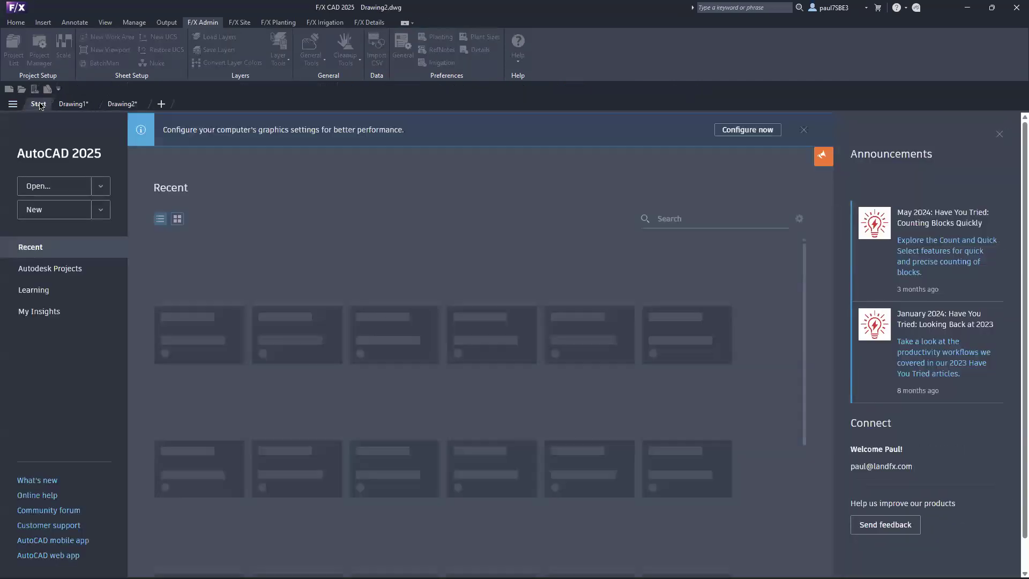
pyautogui.click(100, 212)
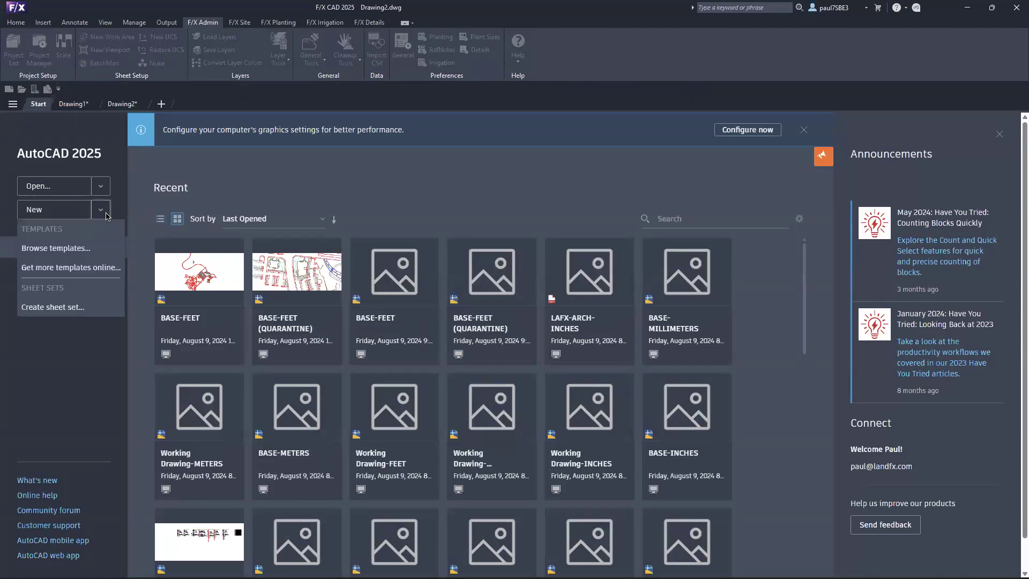
pyautogui.click(87, 249)
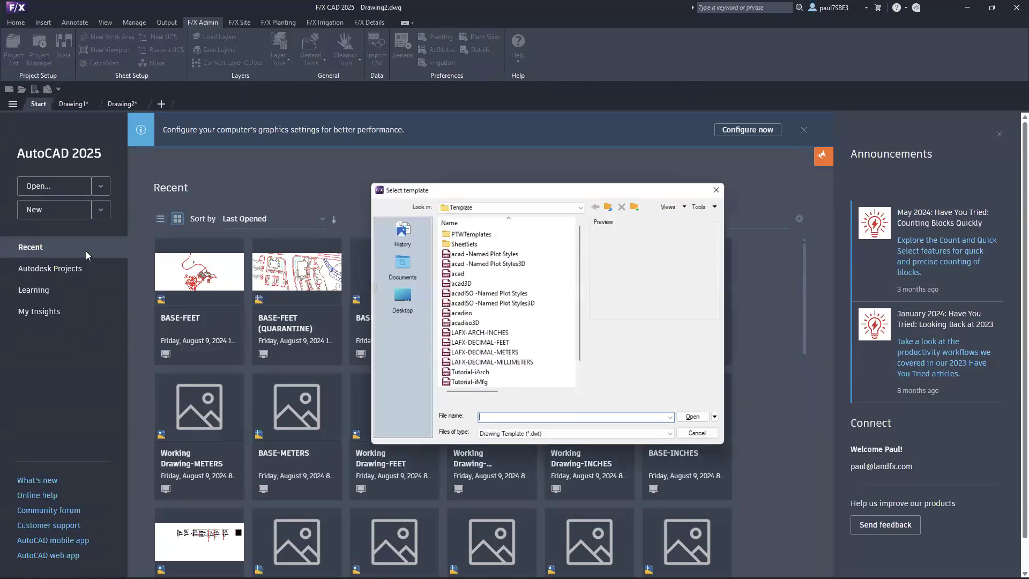
pyautogui.click(513, 335)
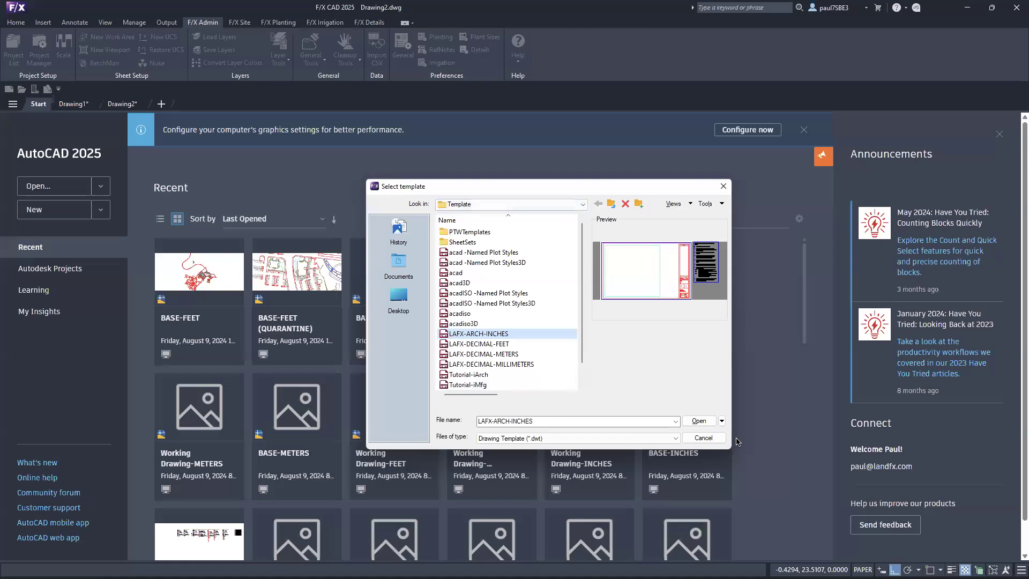
pyautogui.click(703, 438)
pyautogui.click(122, 104)
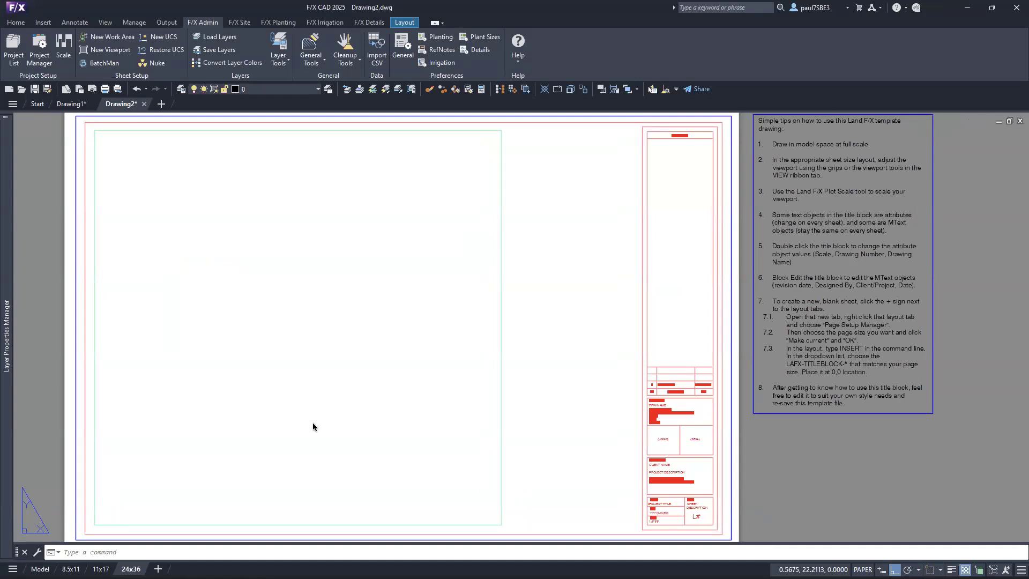
# Examine the 24x36 sheet layout with its title block and usage tips, and switch Drawing2 to model space
pyautogui.moveTo(101, 569)
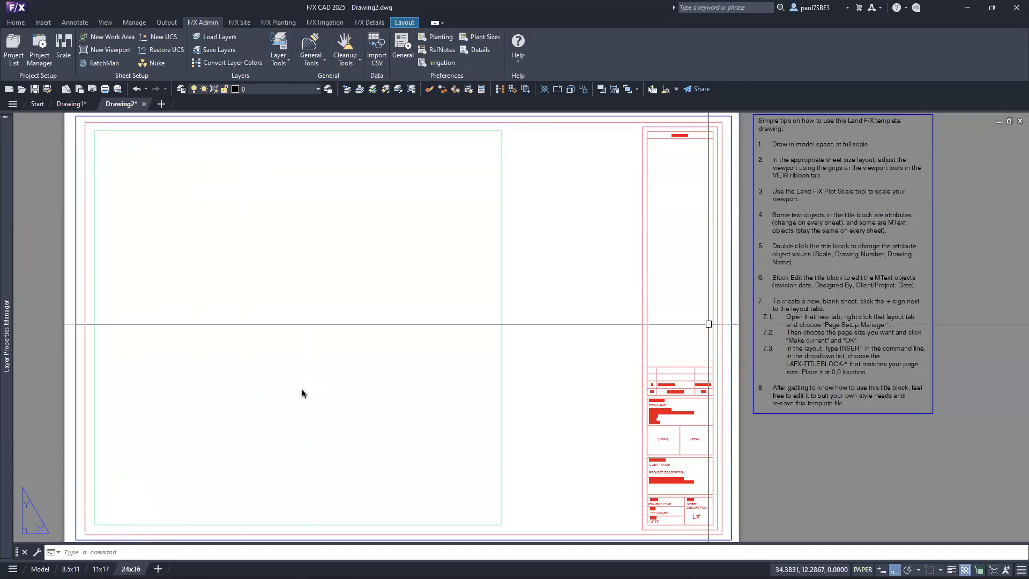
pyautogui.scroll(4, 678, 428)
pyautogui.scroll(-4, 678, 427)
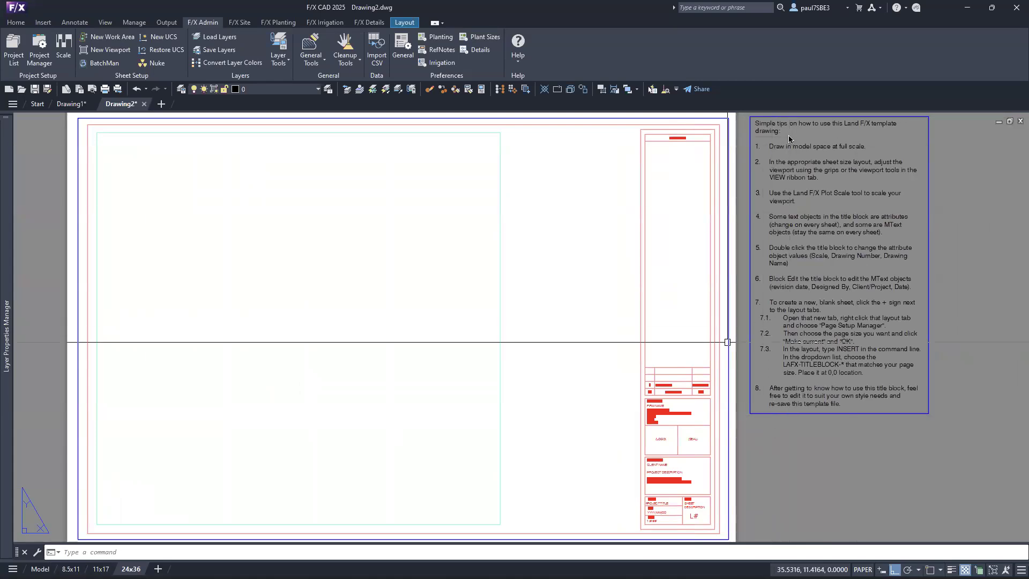
pyautogui.click(40, 569)
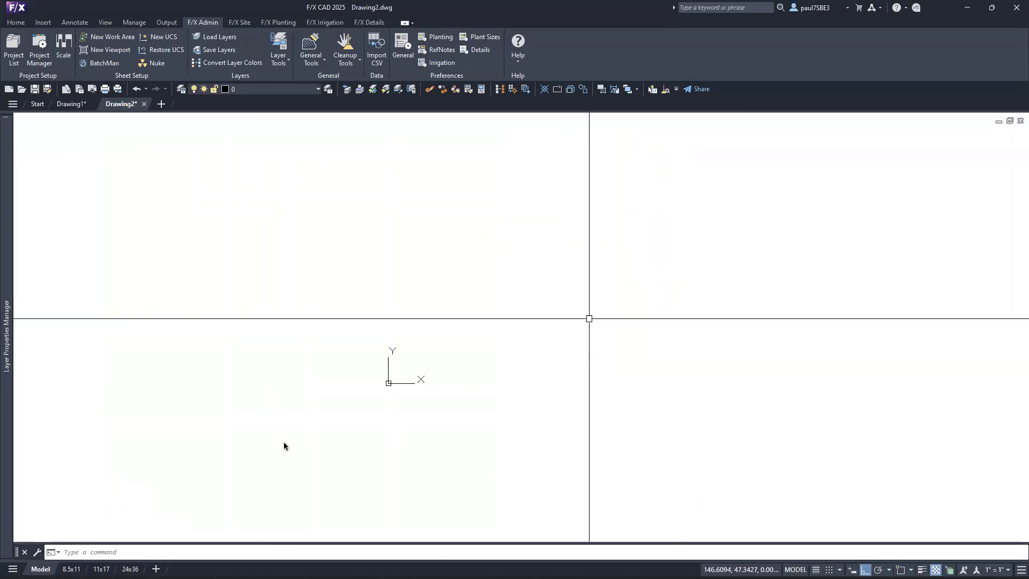
pyautogui.scroll(-2, 598, 279)
pyautogui.moveTo(600, 277); pyautogui.dragTo(320, 341, button='middle')
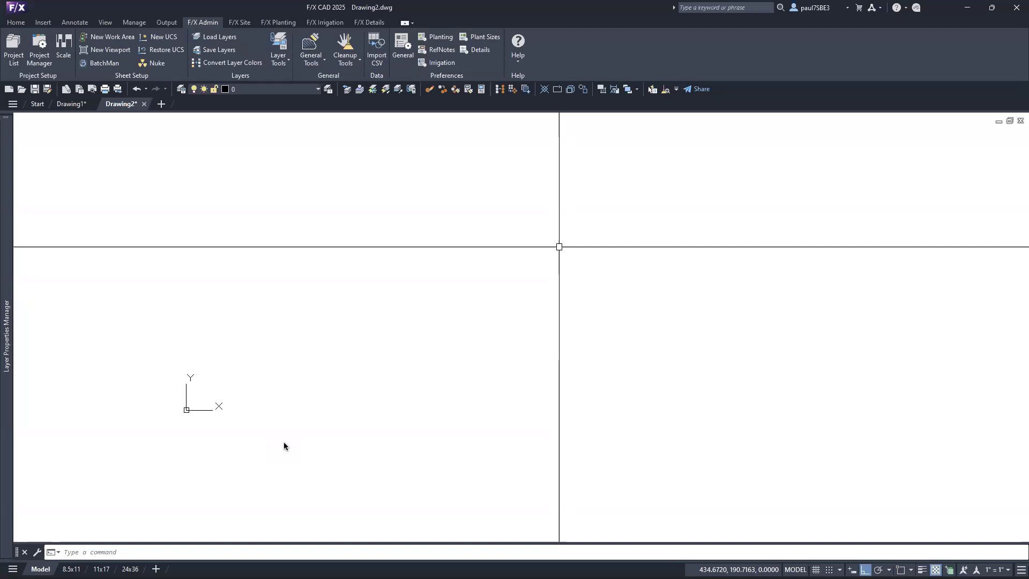
pyautogui.moveTo(8, 378)
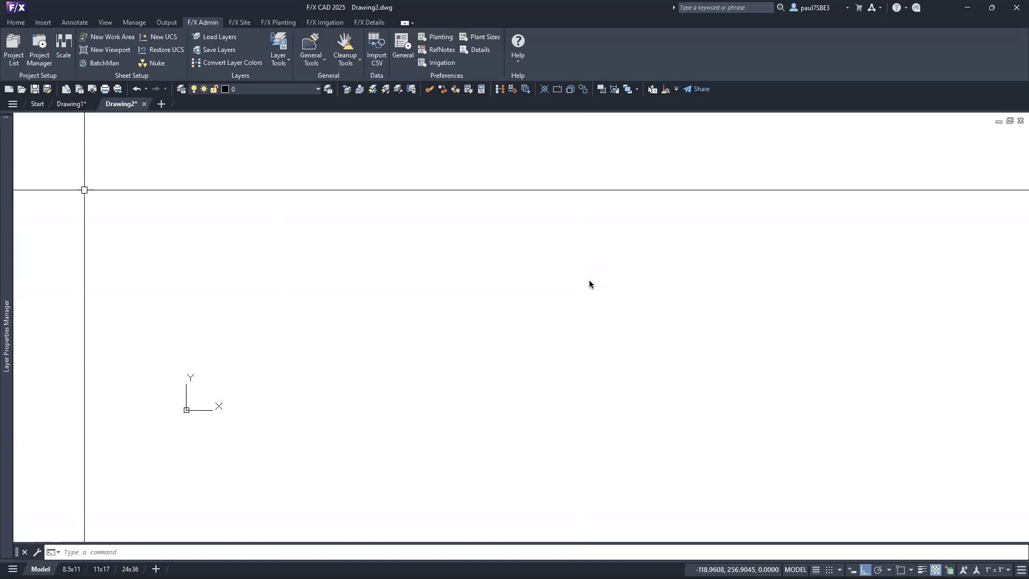
pyautogui.moveTo(11, 221)
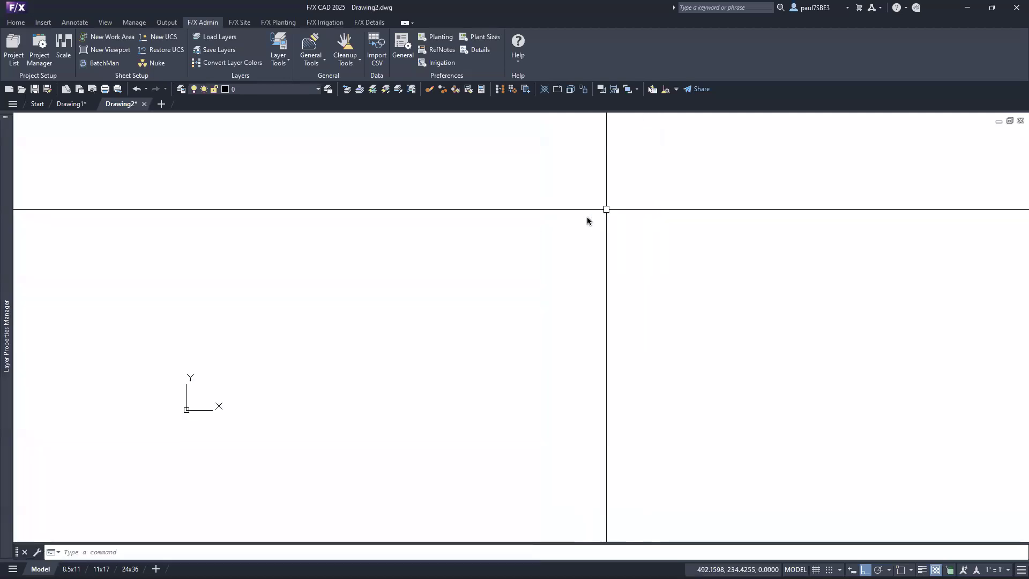
# Review the Land F/X planting preferences and close them without changing anything
pyautogui.click(271, 22)
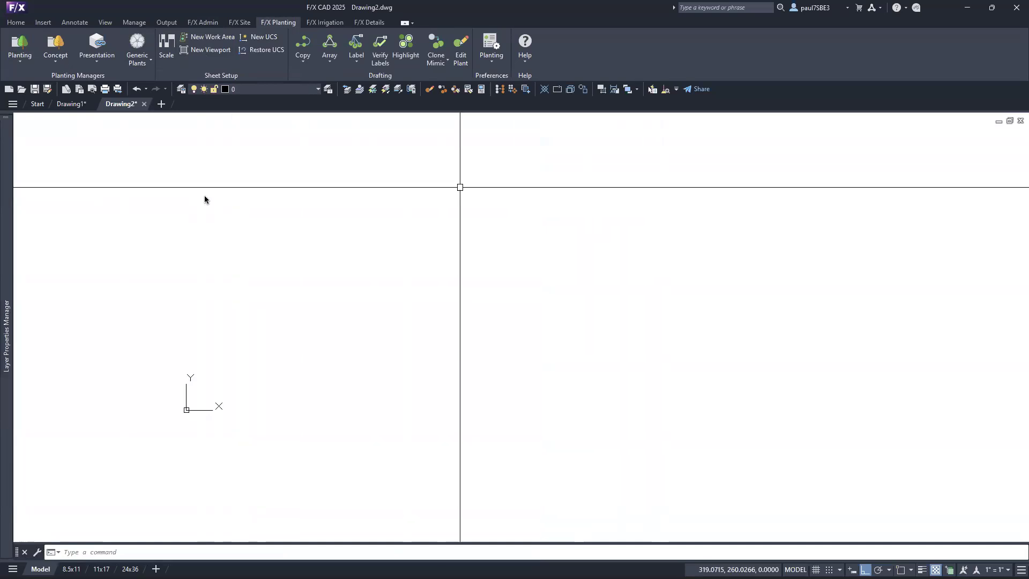
pyautogui.click(492, 47)
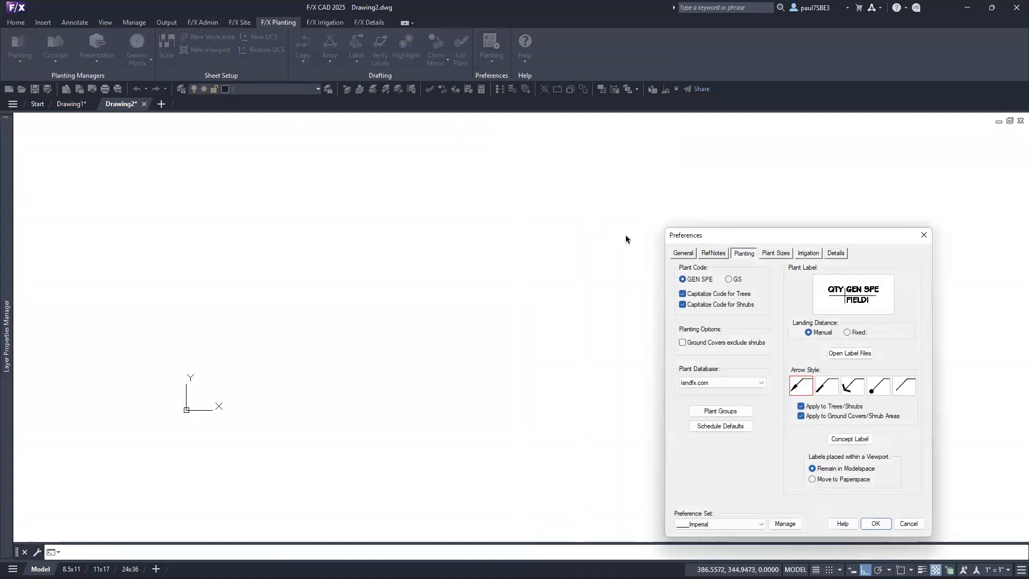
pyautogui.moveTo(703, 231); pyautogui.dragTo(498, 168)
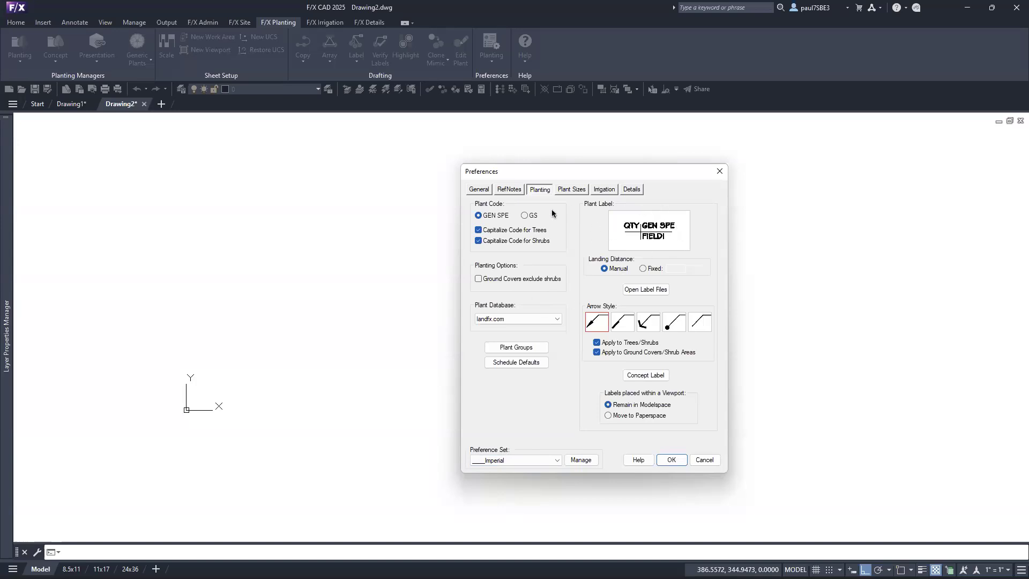
pyautogui.click(703, 460)
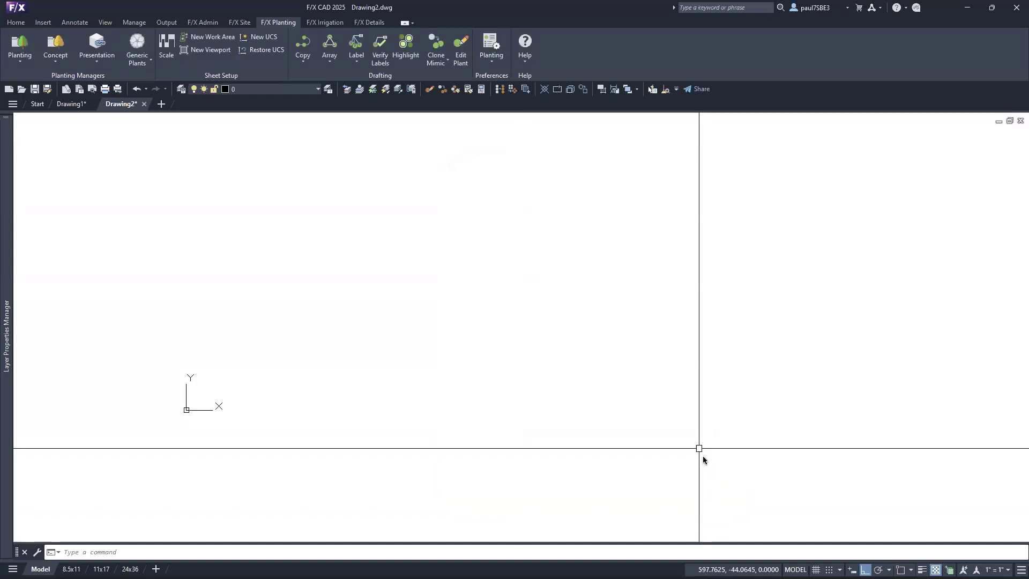
pyautogui.moveTo(436, 340)
pyautogui.mouseDown(button='middle')
pyautogui.moveTo(563, 294)
pyautogui.moveTo(394, 360)
pyautogui.mouseUp(button='middle')
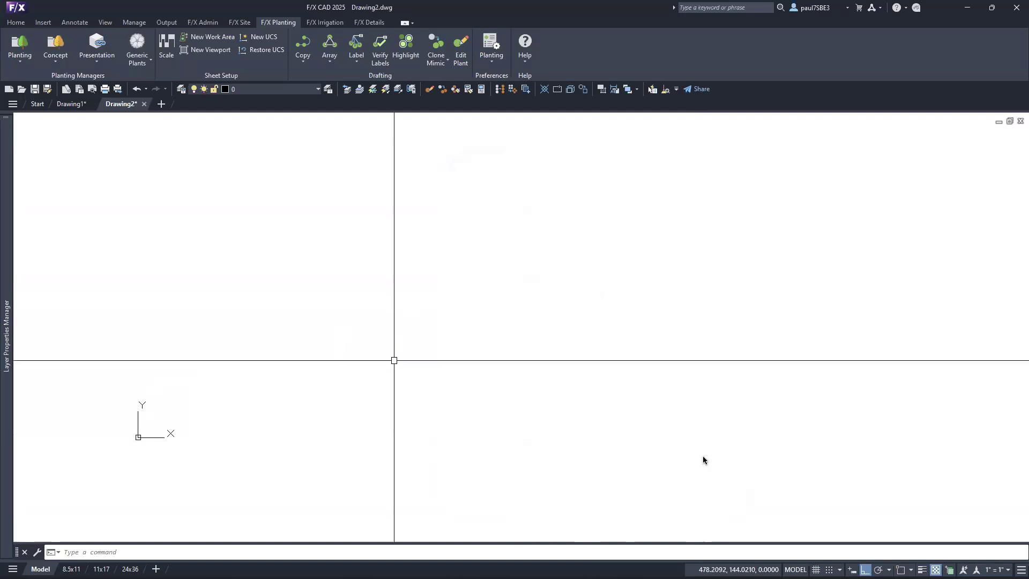
# Save Drawing2 as MyFirstDrawing in the AutoCAD folder under First Steps LandFX Files, 00_Imperial, Decimal Feet
pyautogui.hotkey('ctrl', 'shift', 's')
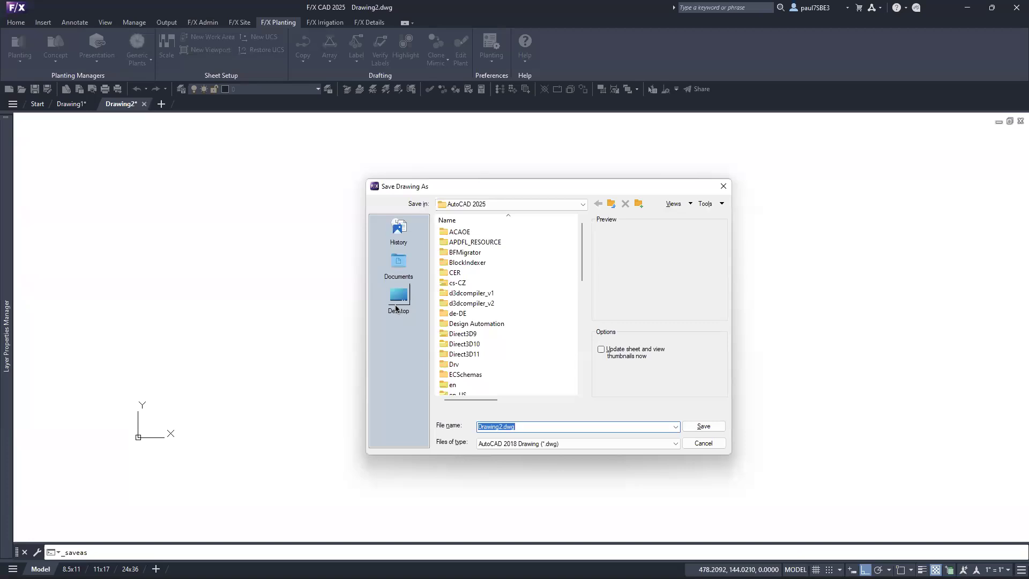
pyautogui.click(396, 306)
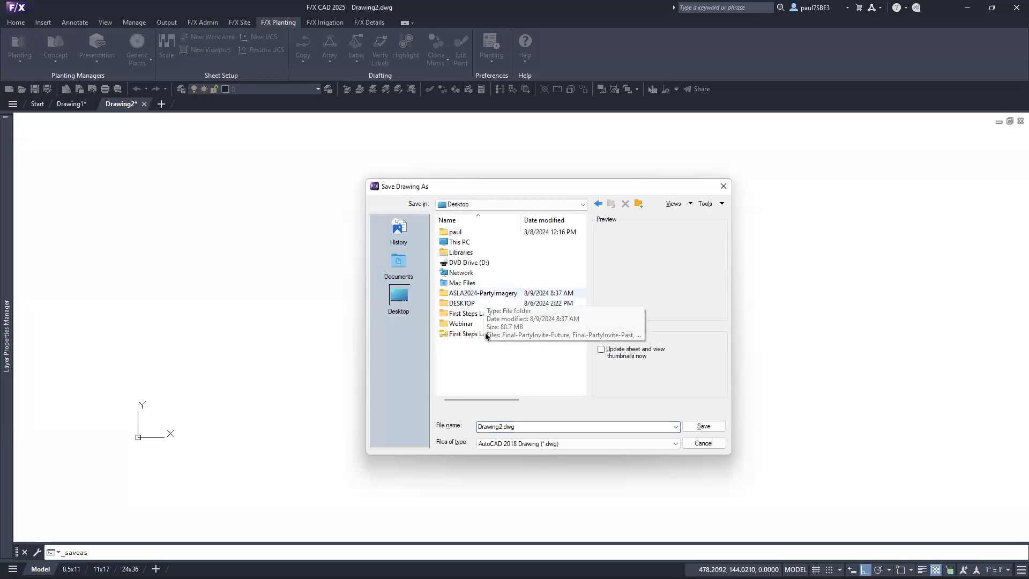
pyautogui.doubleClick(487, 314)
pyautogui.click(481, 243)
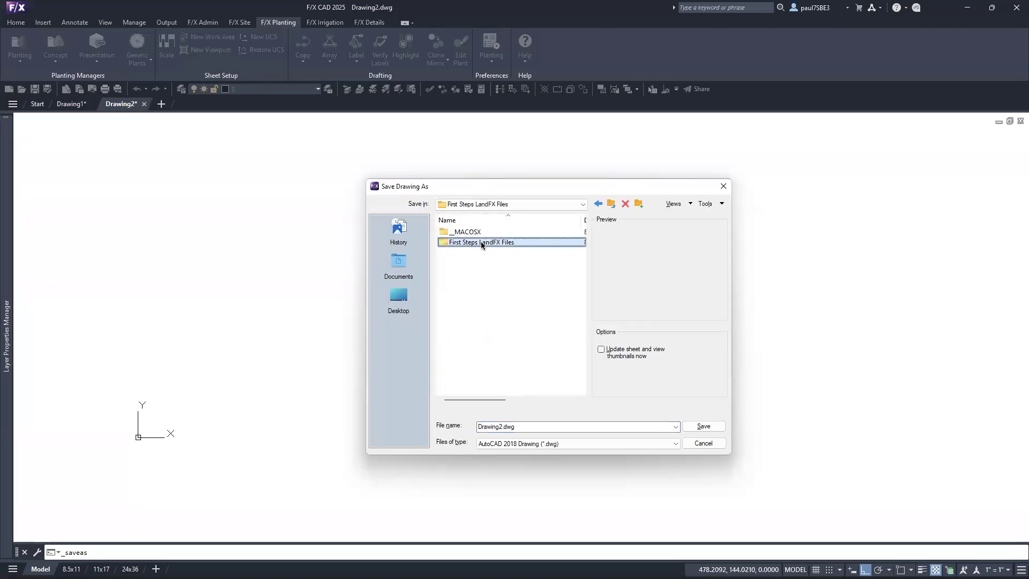
pyautogui.doubleClick(480, 241)
pyautogui.doubleClick(480, 232)
pyautogui.doubleClick(484, 242)
pyautogui.click(476, 231)
pyautogui.doubleClick(476, 232)
pyautogui.doubleClick(518, 426)
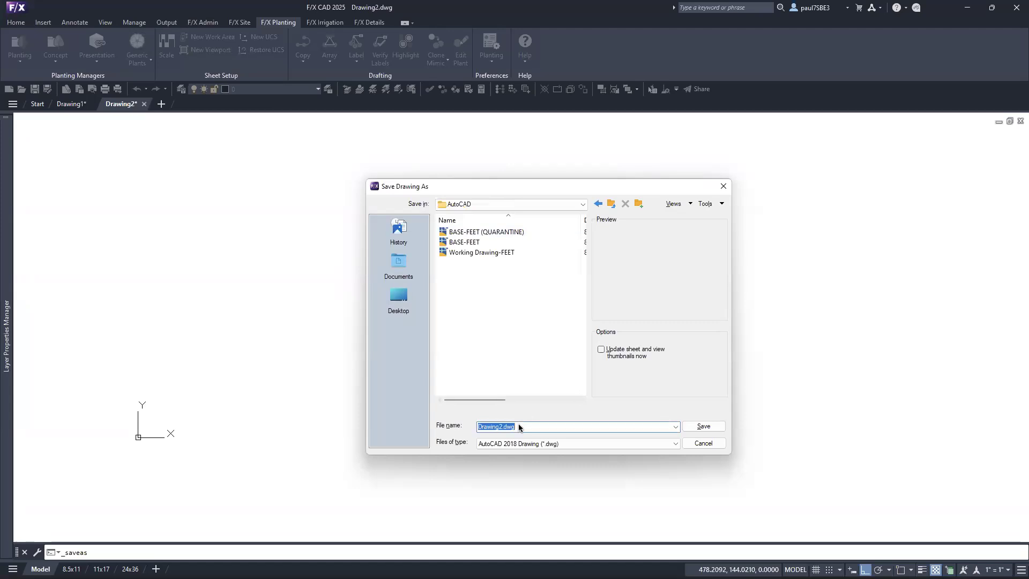
pyautogui.write('MyFirstDrawing')
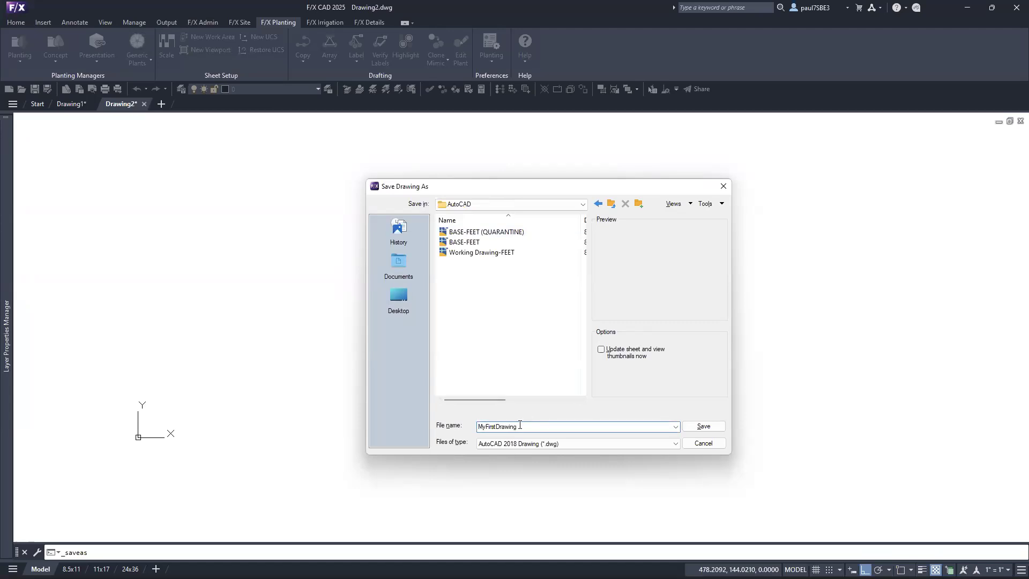
pyautogui.click(705, 426)
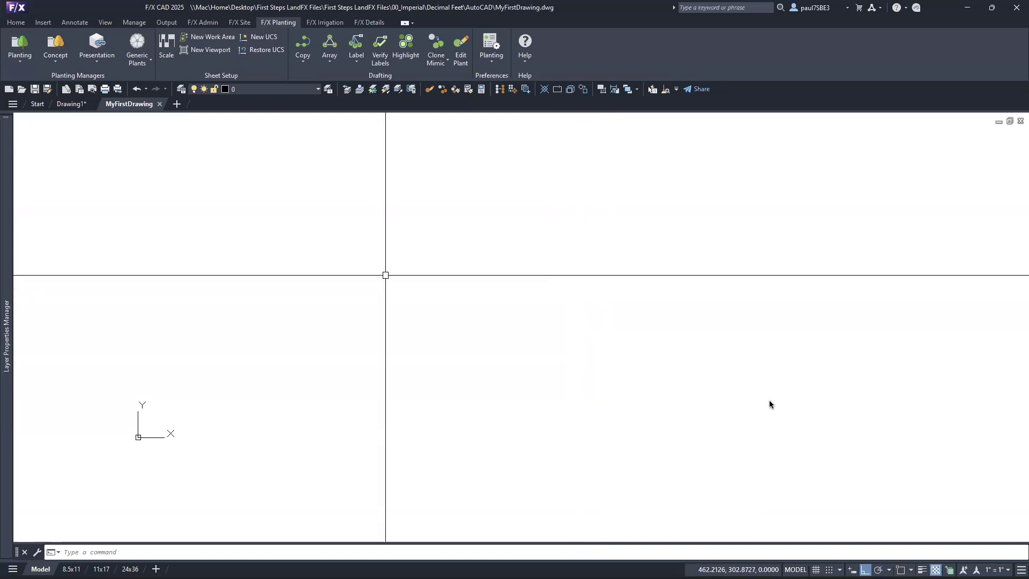
# Try to reference BASE-FEET into MyFirstDrawing with fxREF using a relative path, and cancel the reference
pyautogui.click(213, 23)
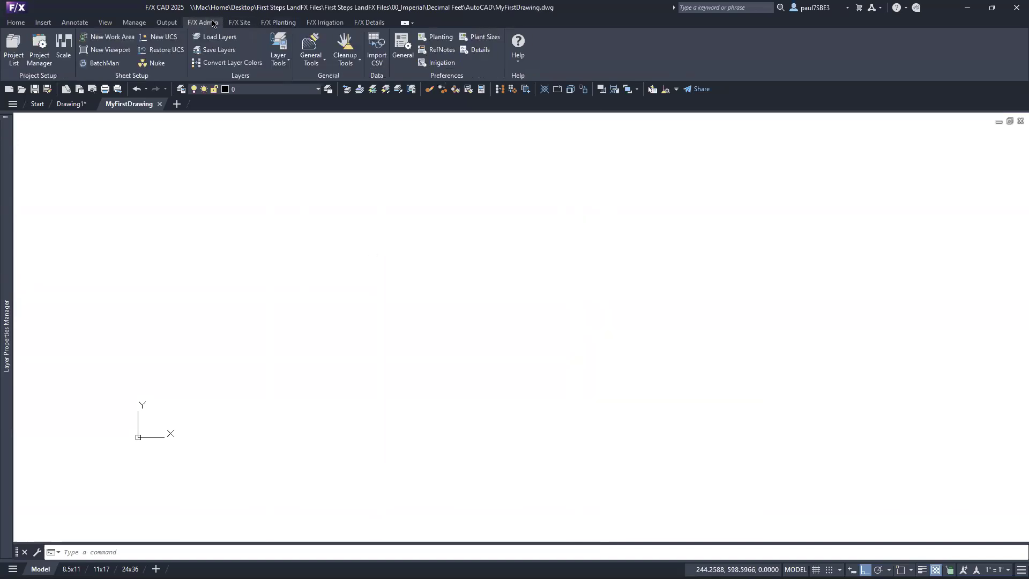
pyautogui.click(319, 63)
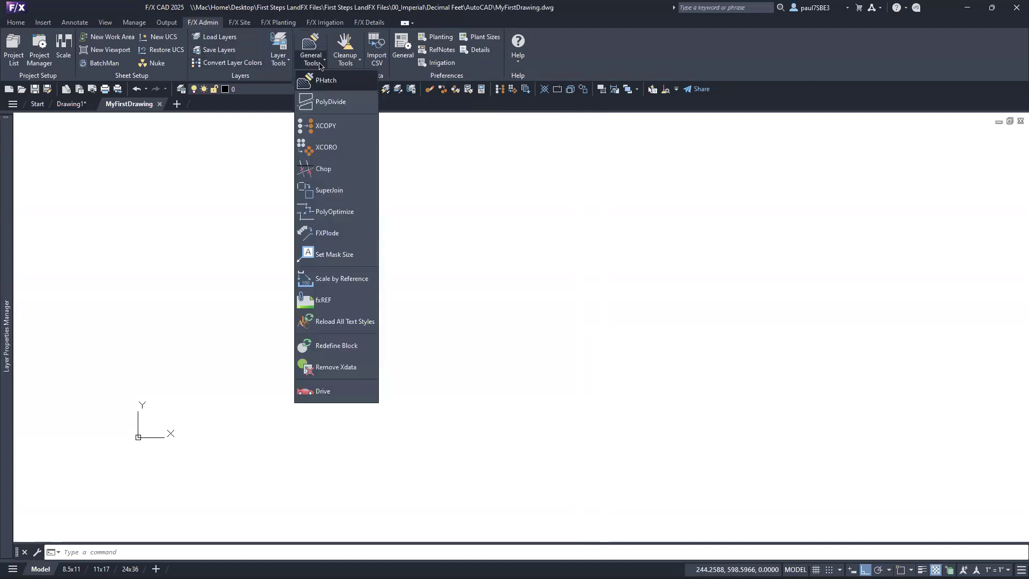
pyautogui.click(338, 306)
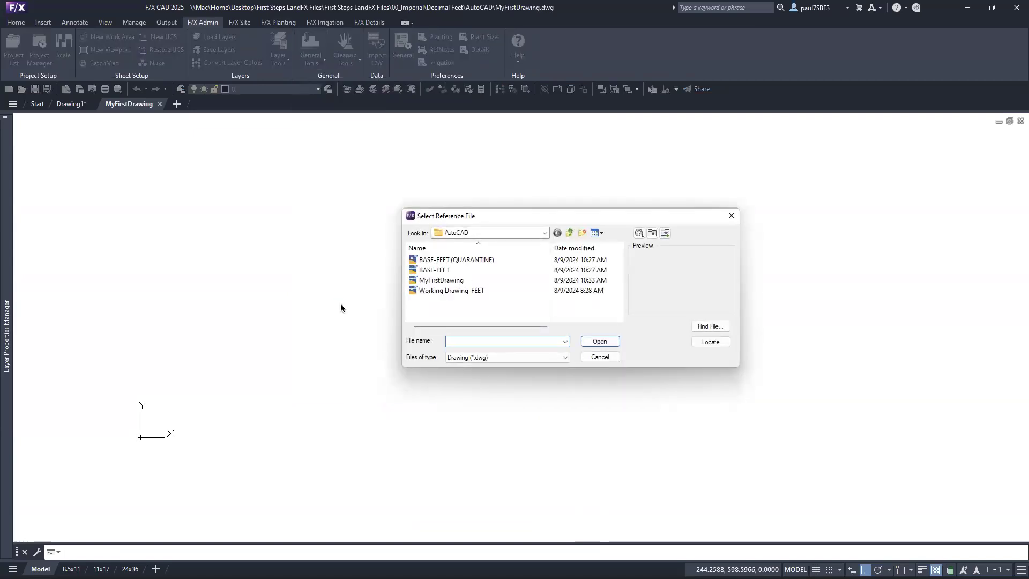
pyautogui.moveTo(511, 212); pyautogui.dragTo(436, 189)
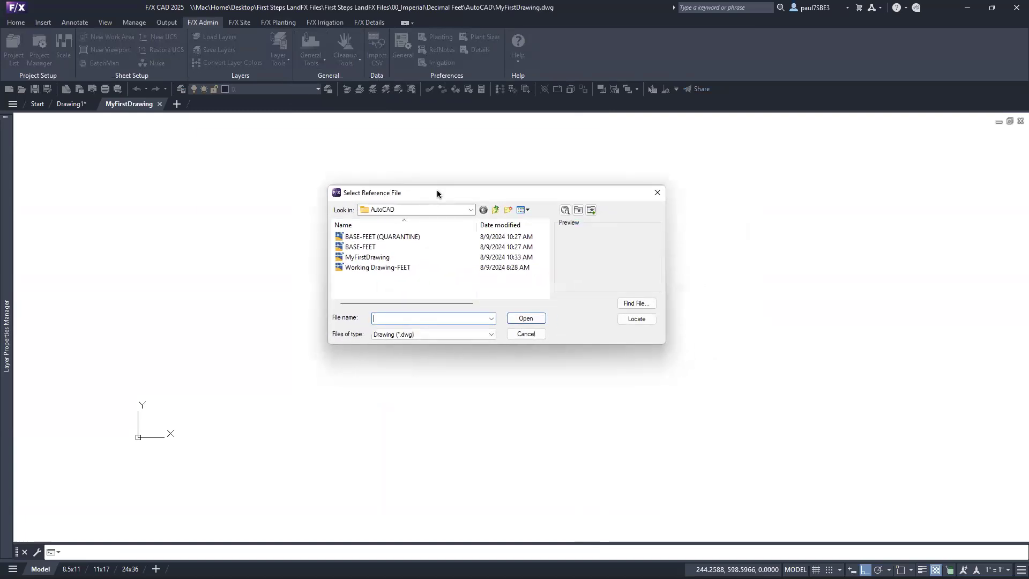
pyautogui.click(376, 246)
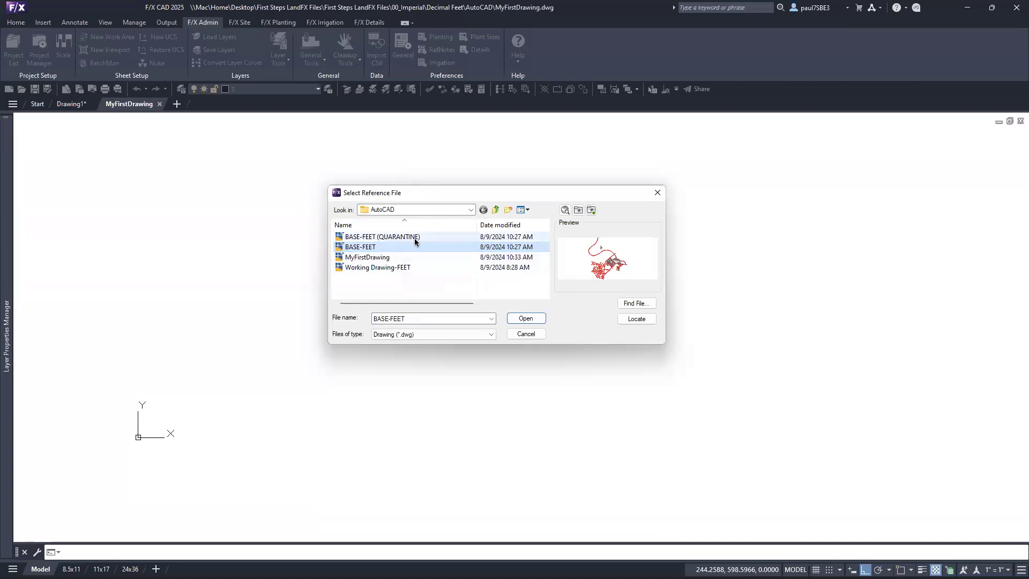
pyautogui.click(534, 319)
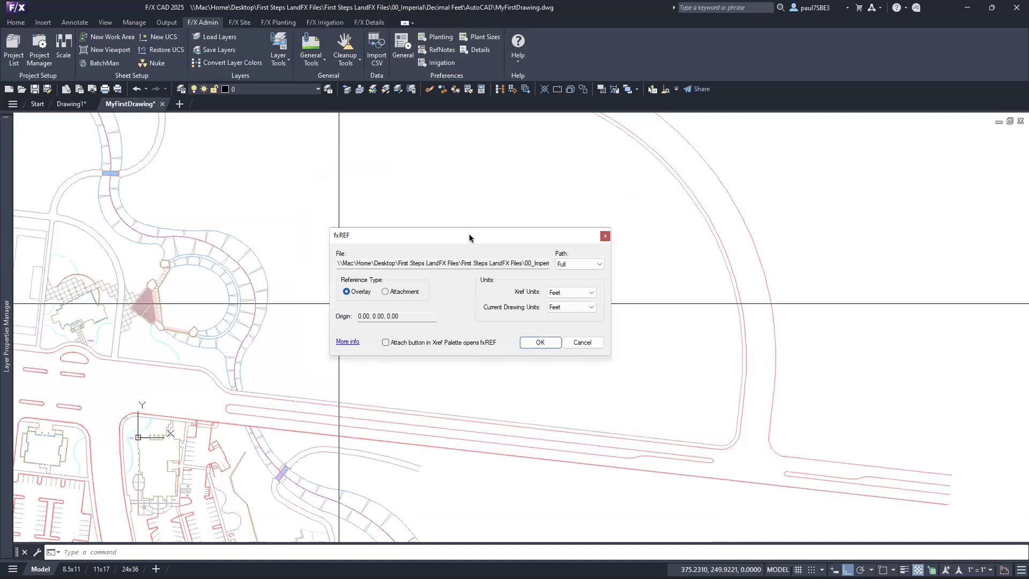
pyautogui.click(597, 265)
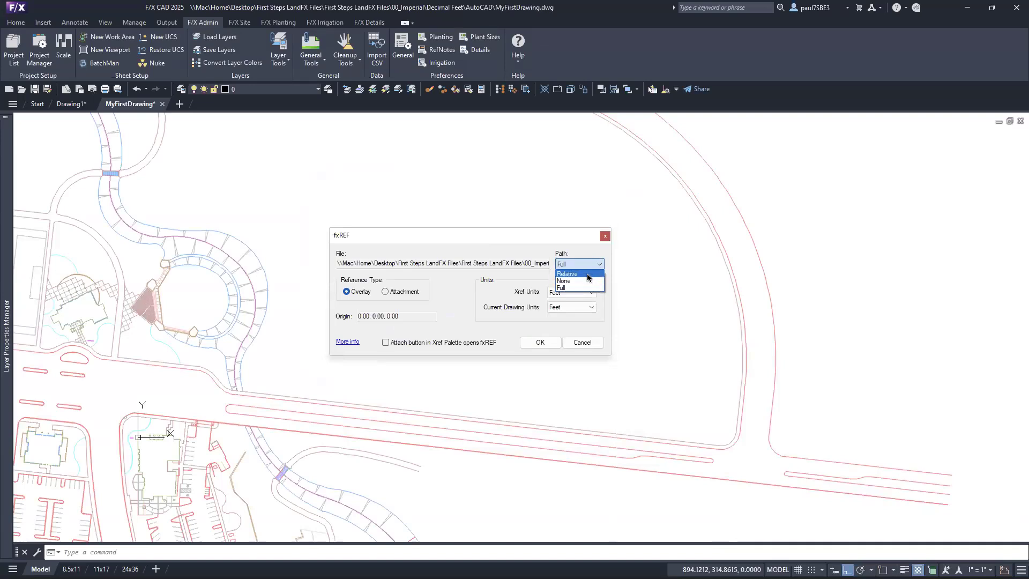
pyautogui.click(589, 274)
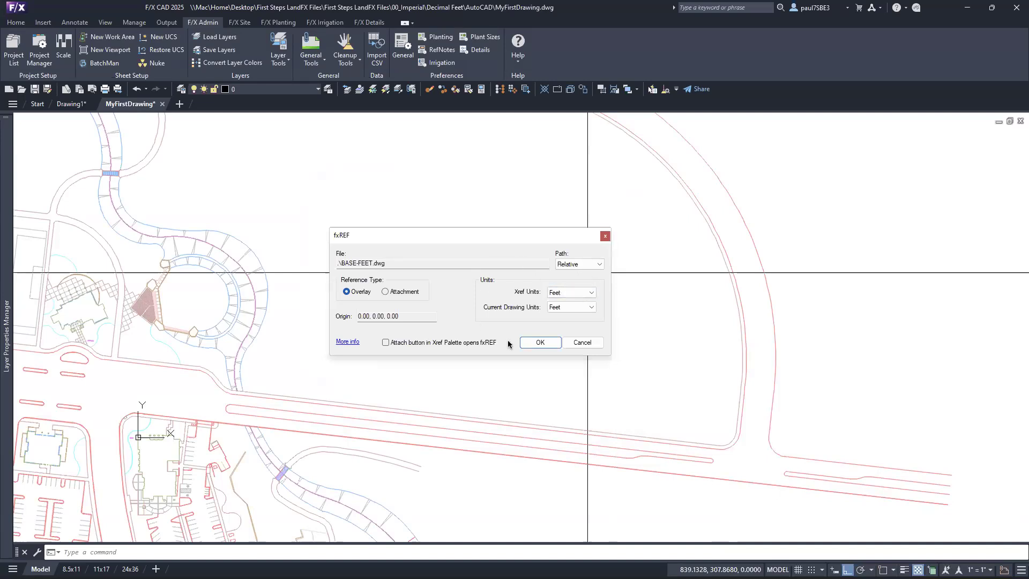
pyautogui.click(582, 343)
# Set the drawing units to Architectural length with an insertion scale of inches
pyautogui.write('un')
pyautogui.press('Return')
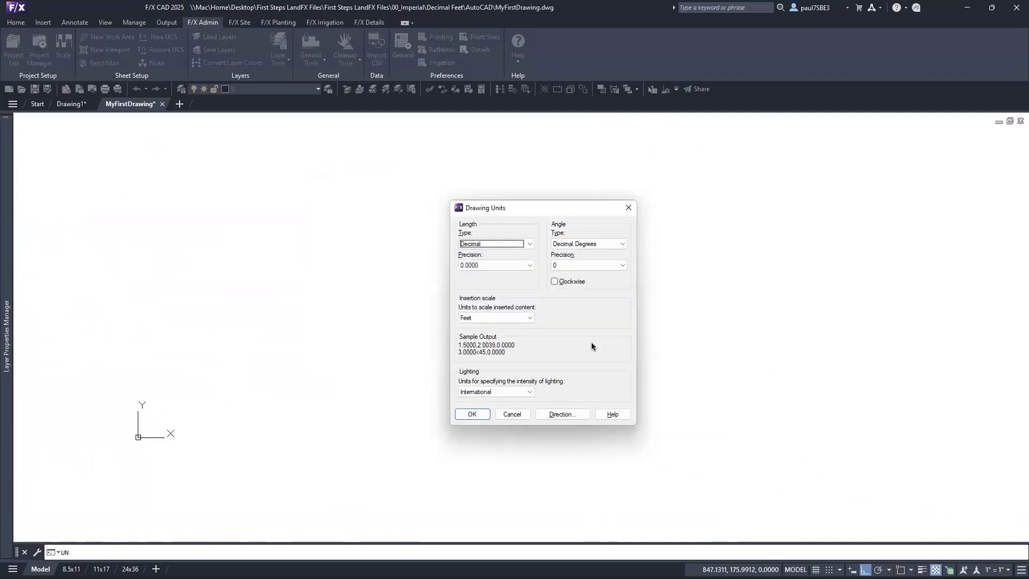
pyautogui.click(526, 319)
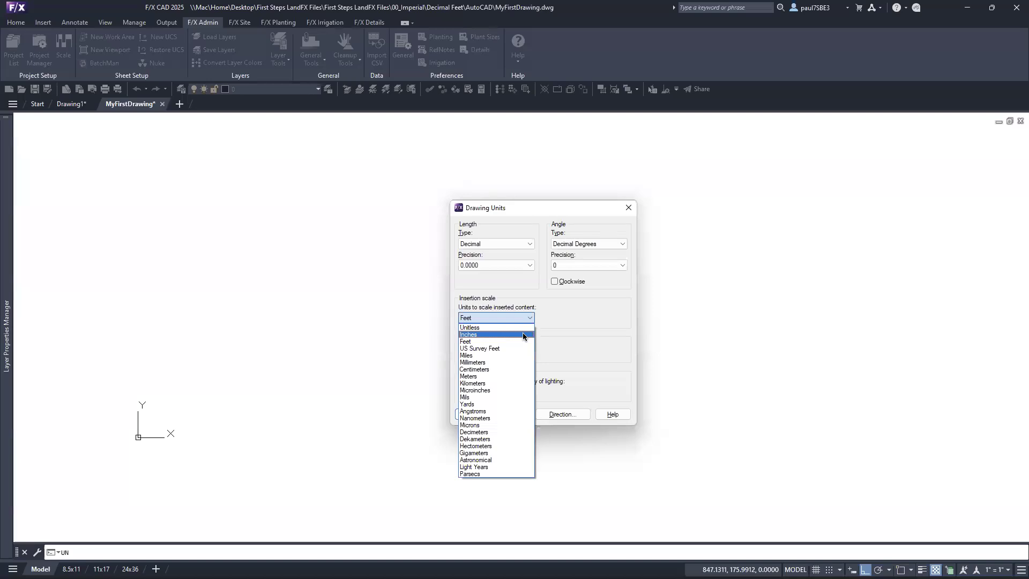
pyautogui.click(523, 336)
pyautogui.click(529, 244)
pyautogui.click(485, 251)
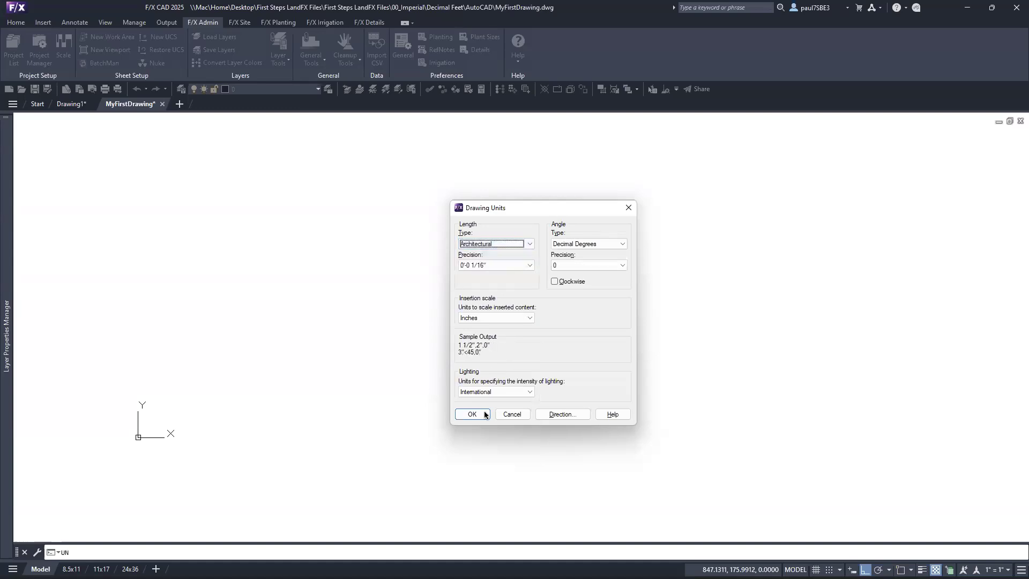
pyautogui.click(484, 415)
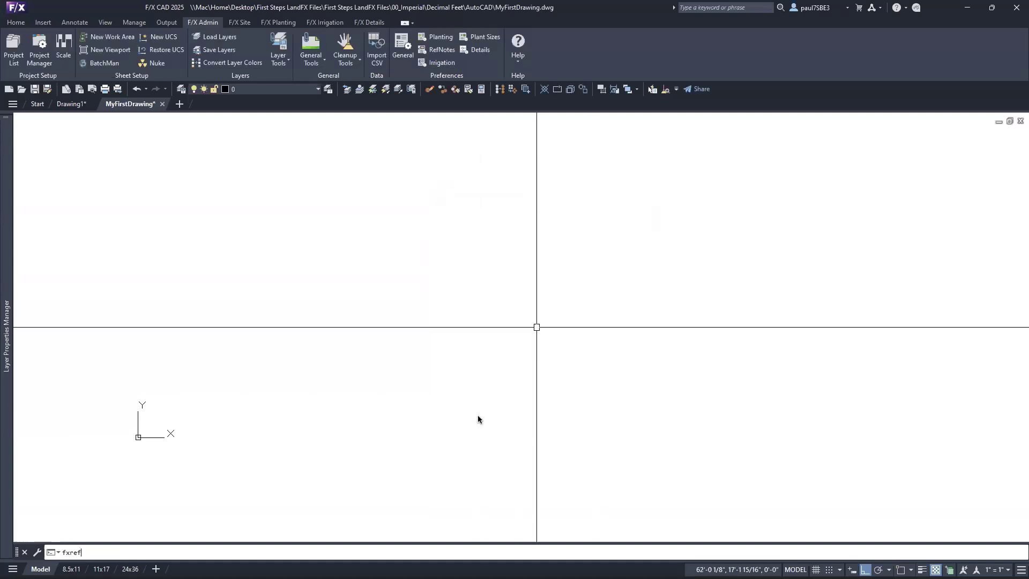
# Reference BASE-FEET as an overlay with fxREF, setting the current drawing units to Feet and the path to Relative
pyautogui.click(370, 247)
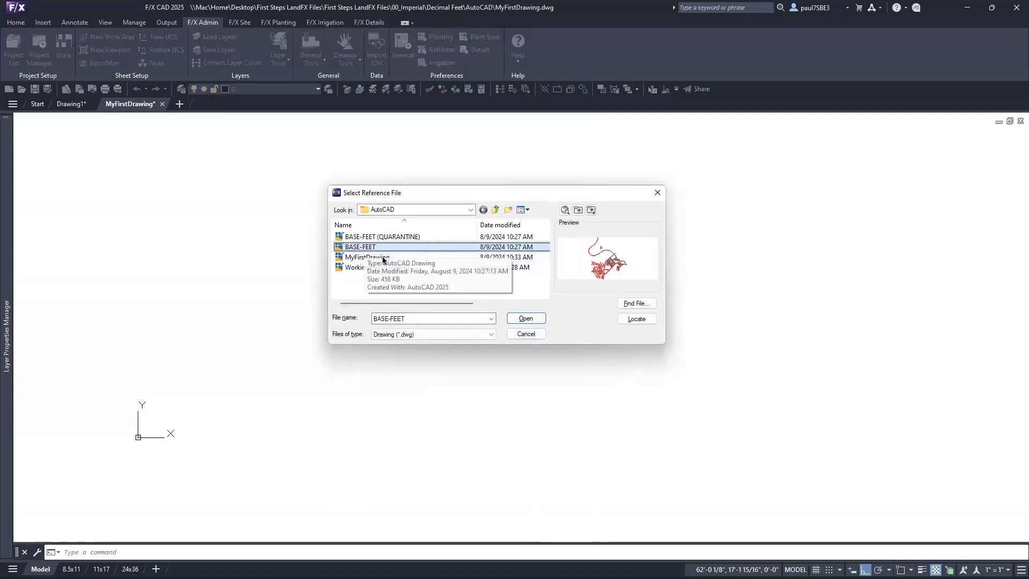
pyautogui.click(522, 317)
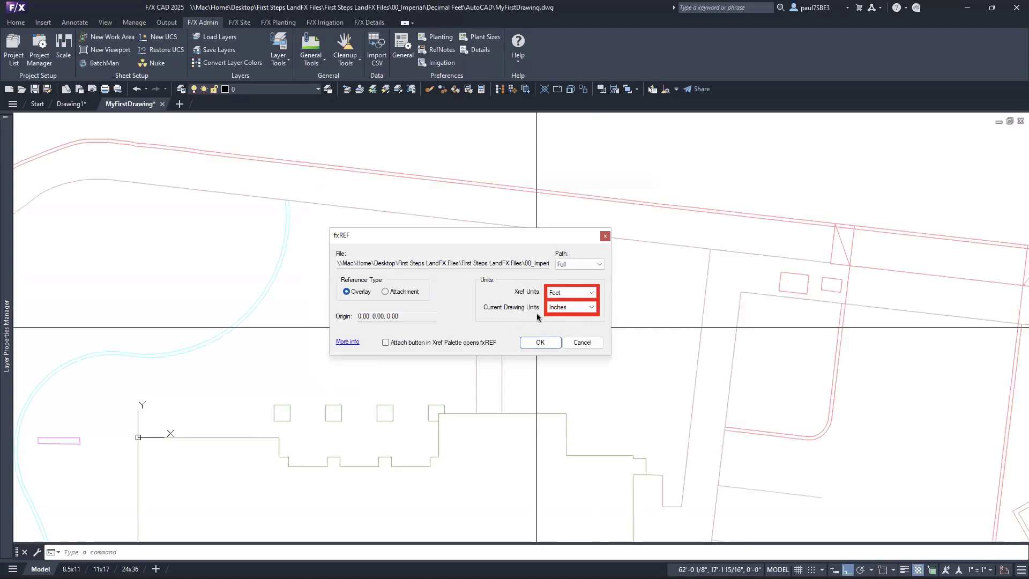
pyautogui.click(583, 310)
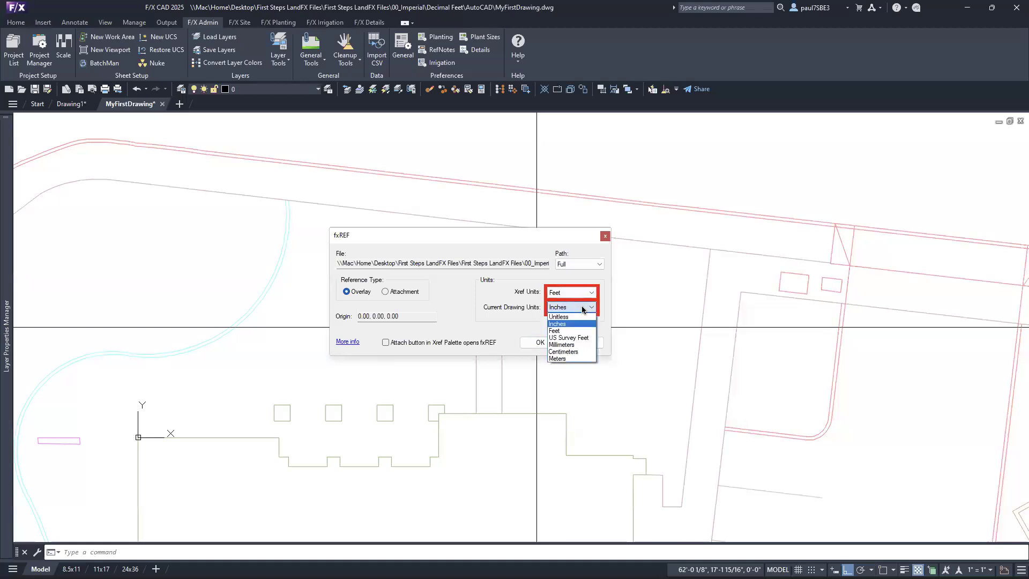
pyautogui.click(588, 331)
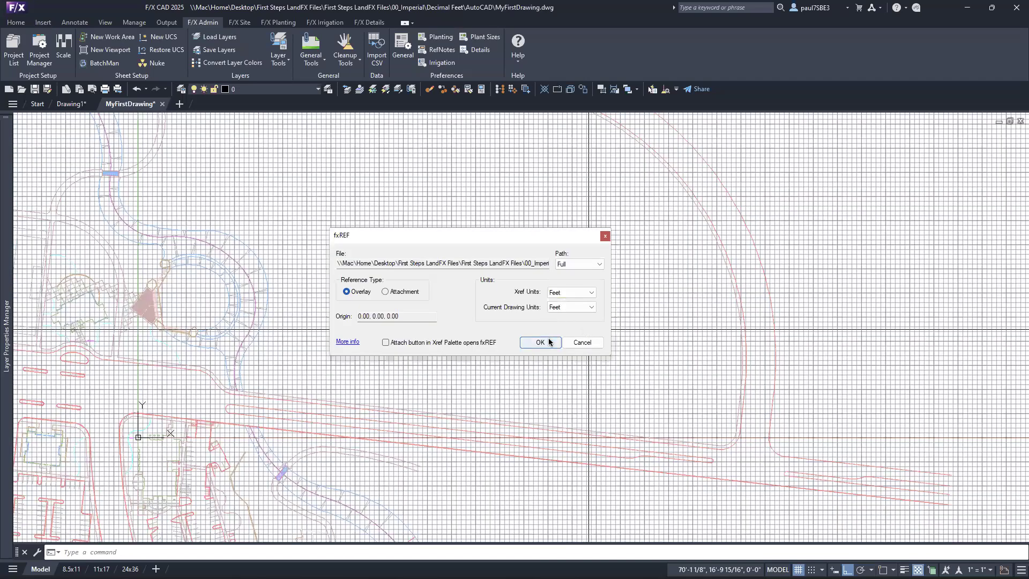
pyautogui.click(578, 263)
pyautogui.click(576, 278)
pyautogui.click(541, 343)
pyautogui.scroll(-4, 283, 316)
pyautogui.moveTo(284, 316); pyautogui.dragTo(455, 305, button='middle')
pyautogui.scroll(4, 486, 301)
pyautogui.moveTo(381, 359); pyautogui.dragTo(464, 325, button='middle')
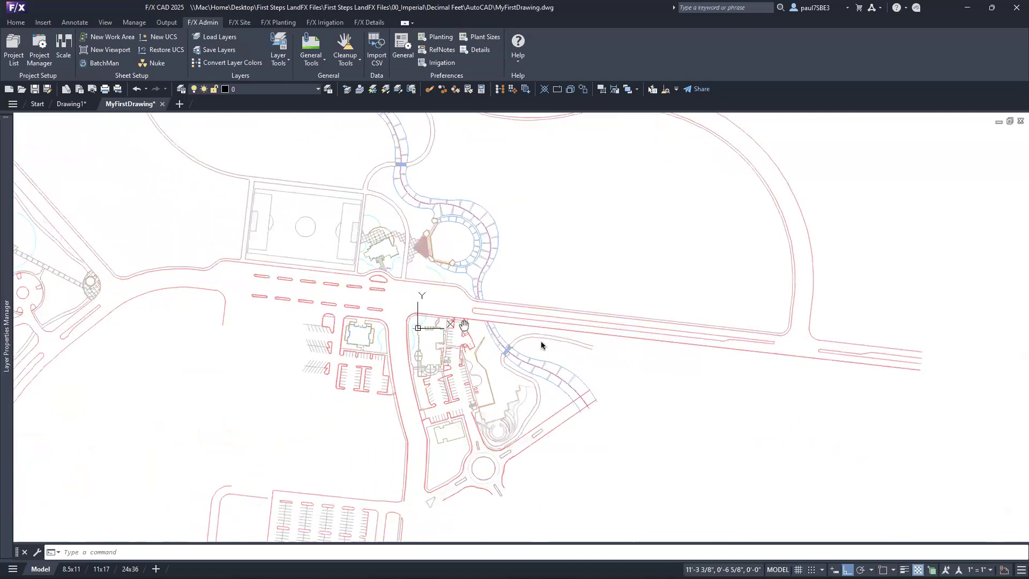
pyautogui.scroll(2, 481, 322)
pyautogui.write('u')
pyautogui.press('Return')
# Set the length type in the drawing units to Decimal, keeping the insertion scale in feet
pyautogui.write('un')
pyautogui.press('Return')
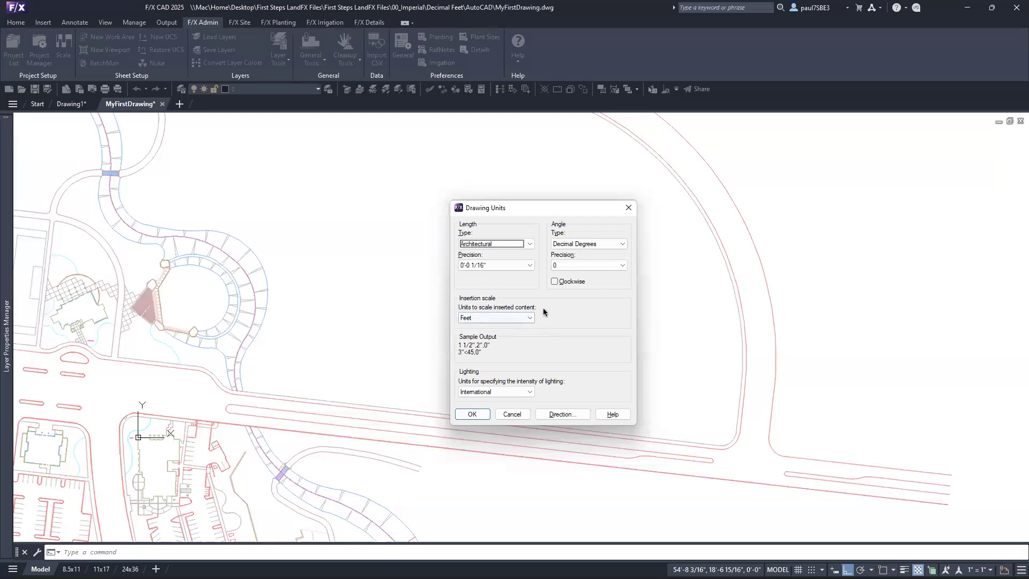
pyautogui.click(528, 245)
pyautogui.click(515, 261)
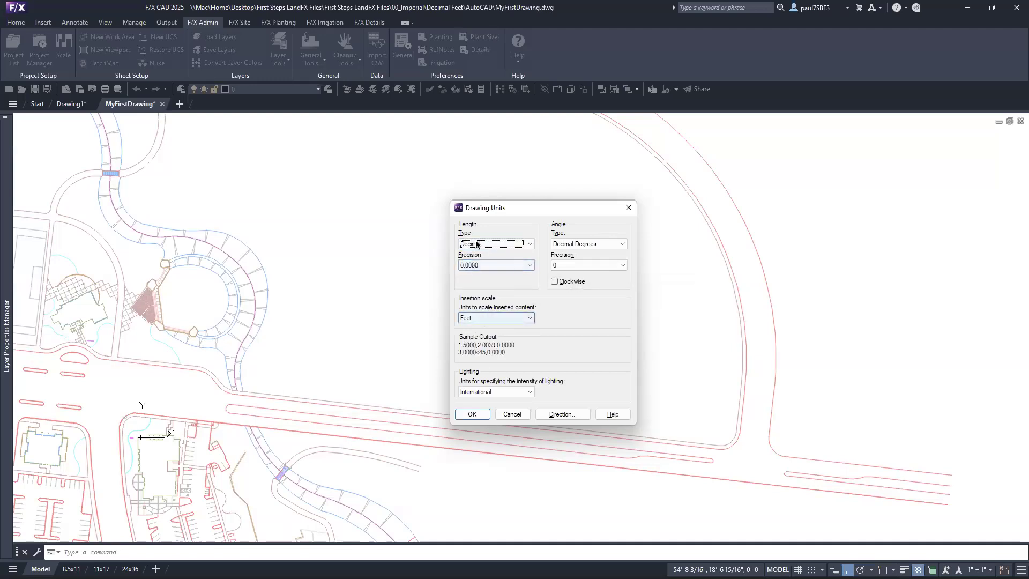
pyautogui.click(472, 414)
# Switch to the 24x36 sheet layout and check the layer properties and the viewport's layer
pyautogui.moveTo(185, 217); pyautogui.dragTo(470, 189, button='middle')
pyautogui.moveTo(441, 367); pyautogui.dragTo(488, 285, button='middle')
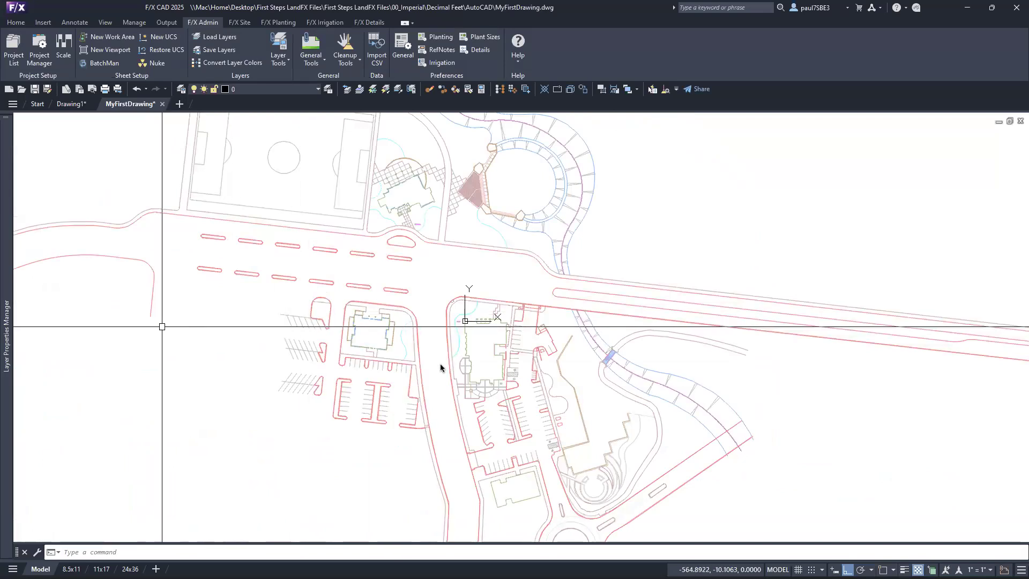
pyautogui.moveTo(6, 313)
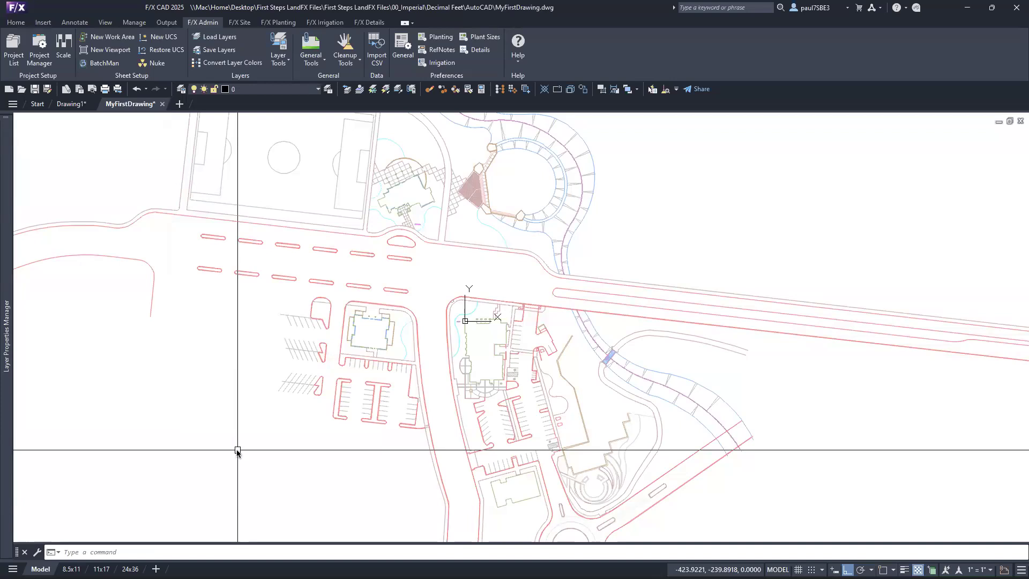
pyautogui.click(131, 568)
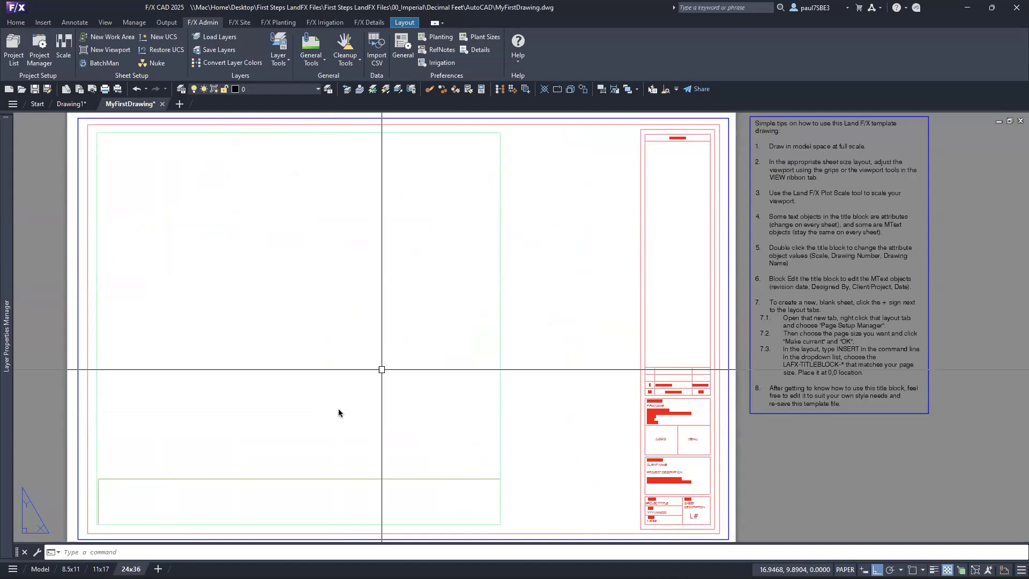
pyautogui.write('la')
pyautogui.press('Return')
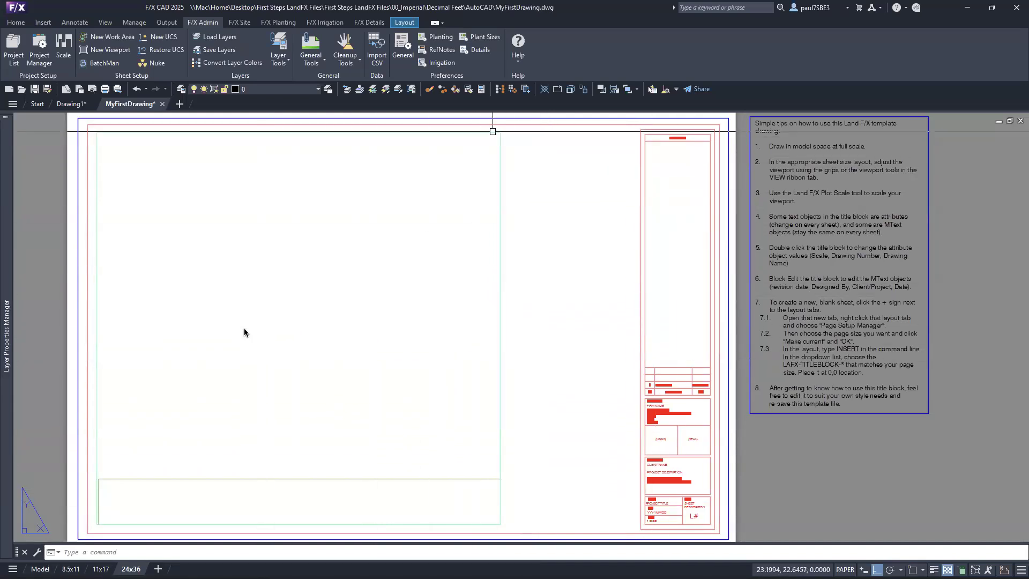
pyautogui.click(498, 132)
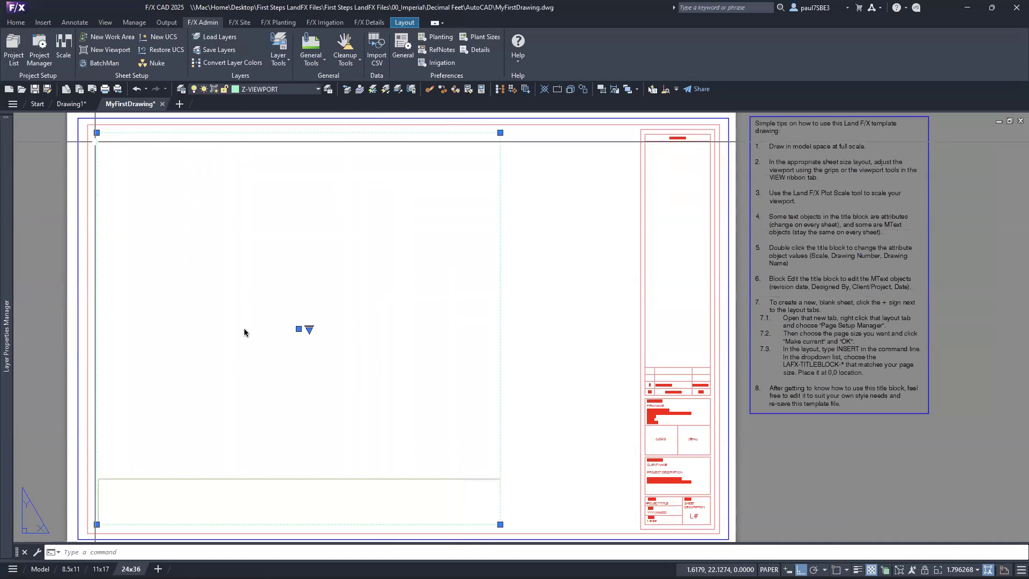
# Activate the viewport on the 24x36 sheet and frame the central building inside it
pyautogui.doubleClick(358, 259)
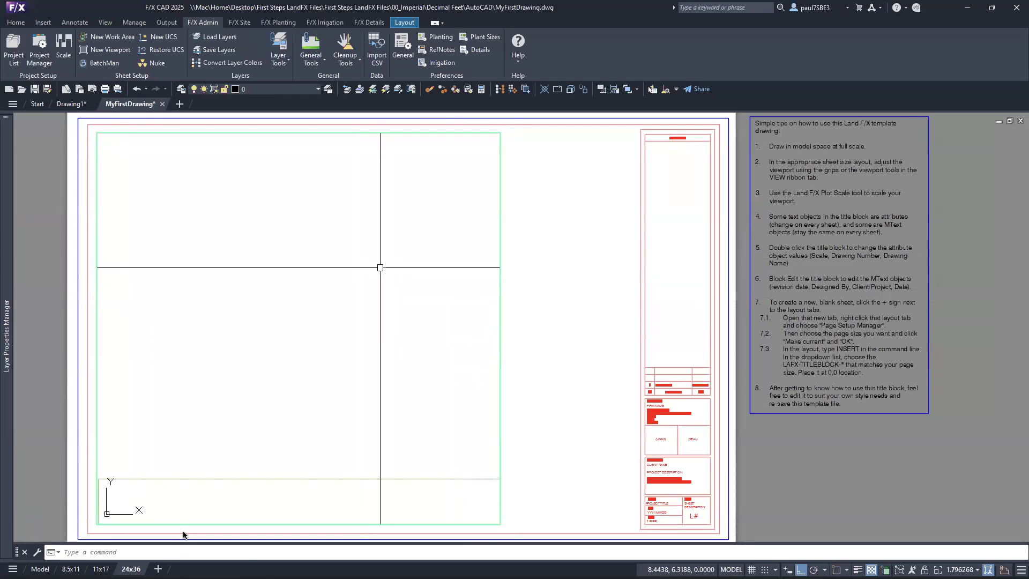
pyautogui.moveTo(380, 266); pyautogui.dragTo(300, 285, button='middle')
pyautogui.scroll(-15, 301, 285)
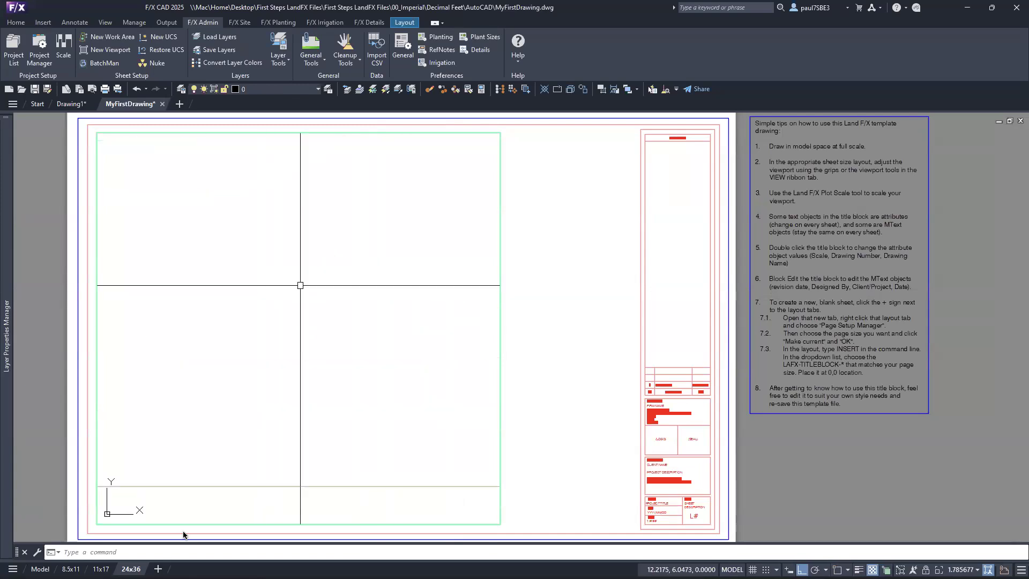
pyautogui.moveTo(338, 352); pyautogui.dragTo(299, 299, button='middle')
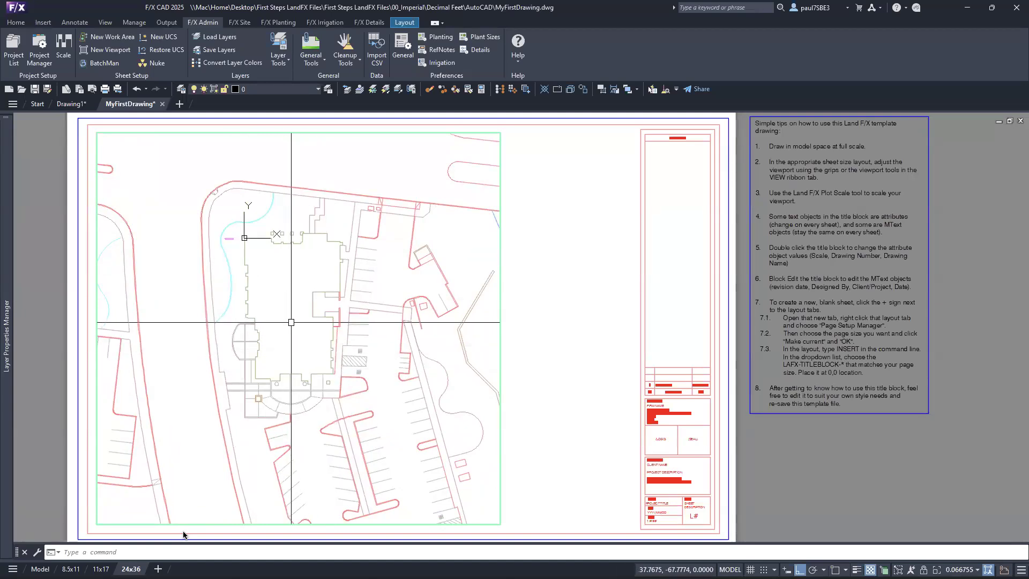
pyautogui.scroll(3, 293, 316)
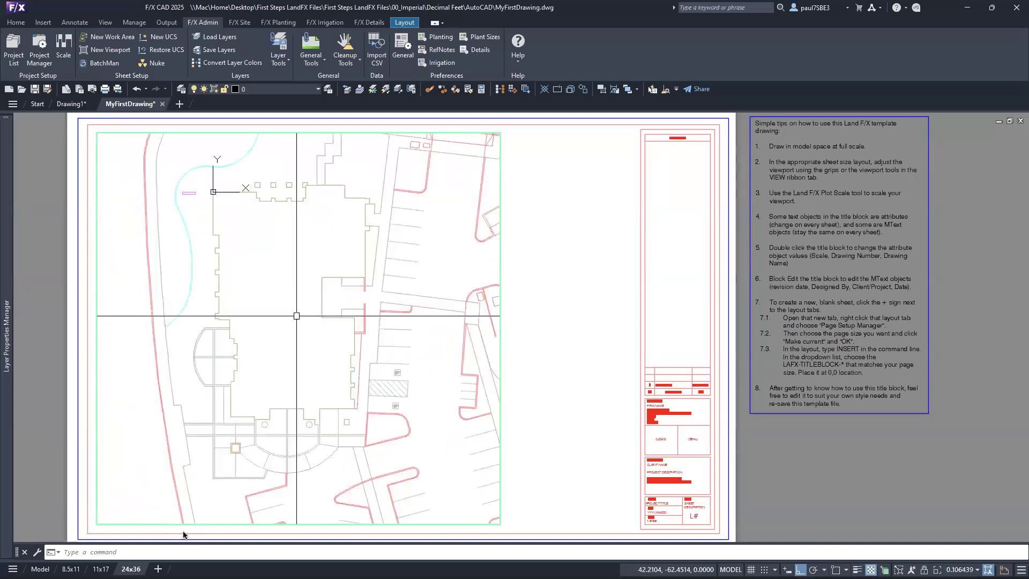
pyautogui.scroll(-3, 292, 317)
pyautogui.moveTo(348, 318)
pyautogui.mouseDown(button='middle')
pyautogui.moveTo(297, 299)
pyautogui.moveTo(425, 351)
pyautogui.moveTo(291, 317)
pyautogui.mouseUp(button='middle')
pyautogui.scroll(-5, 380, 347)
pyautogui.scroll(5, 380, 347)
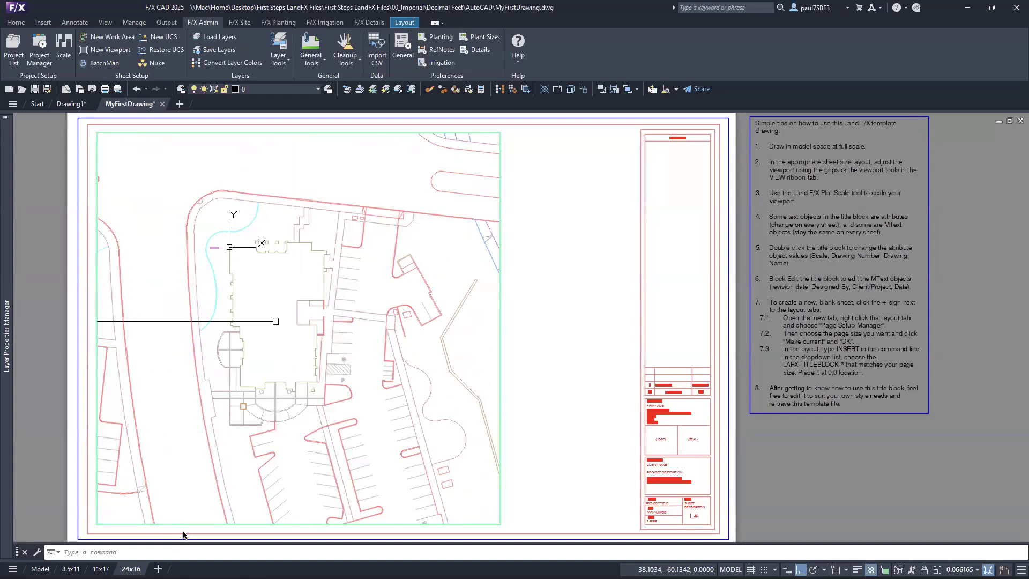
pyautogui.scroll(4, 276, 319)
pyautogui.scroll(-2, 276, 318)
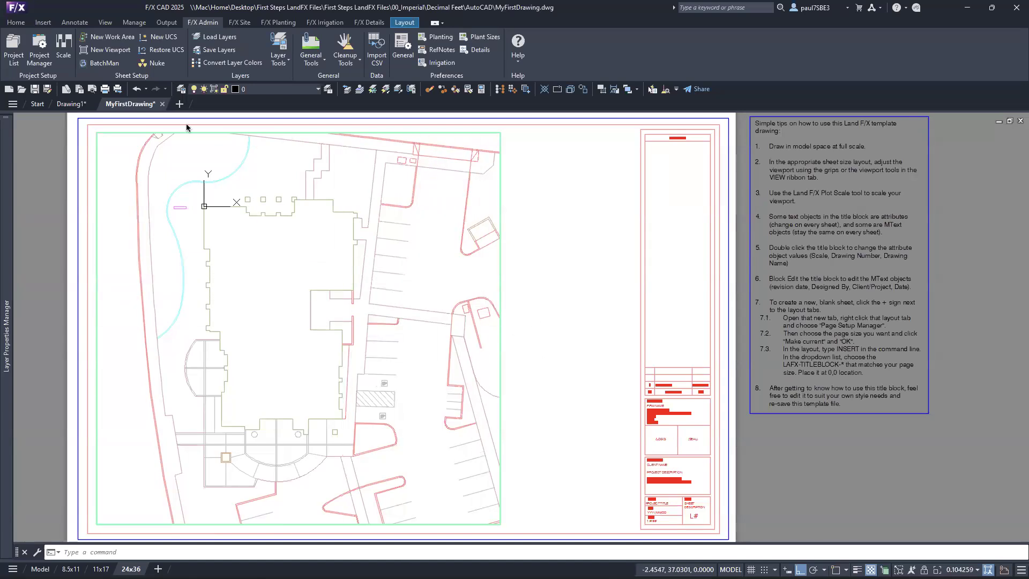
# Set the plot scale to 1" = 20 FT, apply it to the active viewport, and return to paper space
pyautogui.click(64, 52)
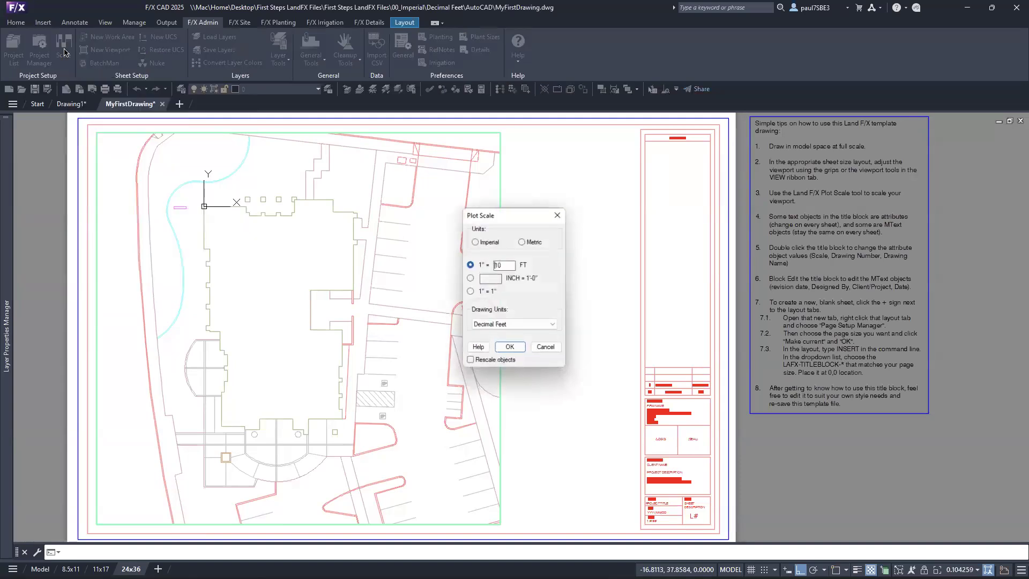
pyautogui.moveTo(508, 215); pyautogui.dragTo(590, 172)
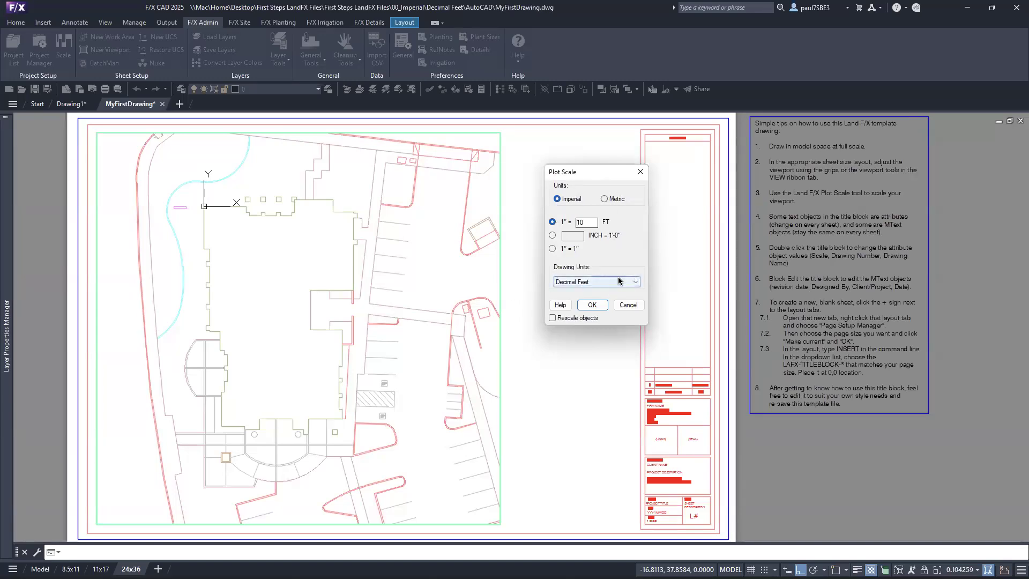
pyautogui.doubleClick(589, 223)
pyautogui.write('20')
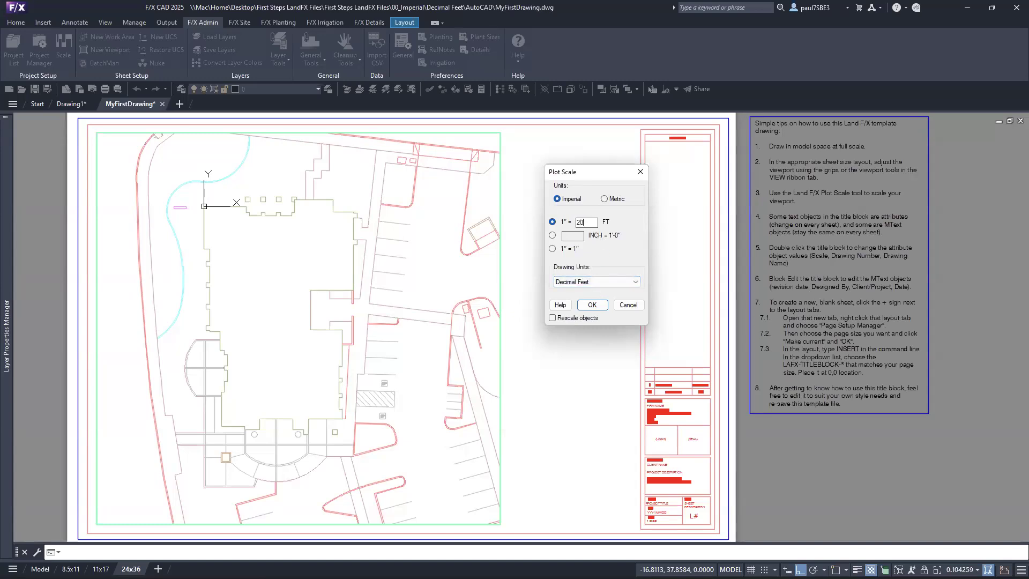
pyautogui.click(592, 305)
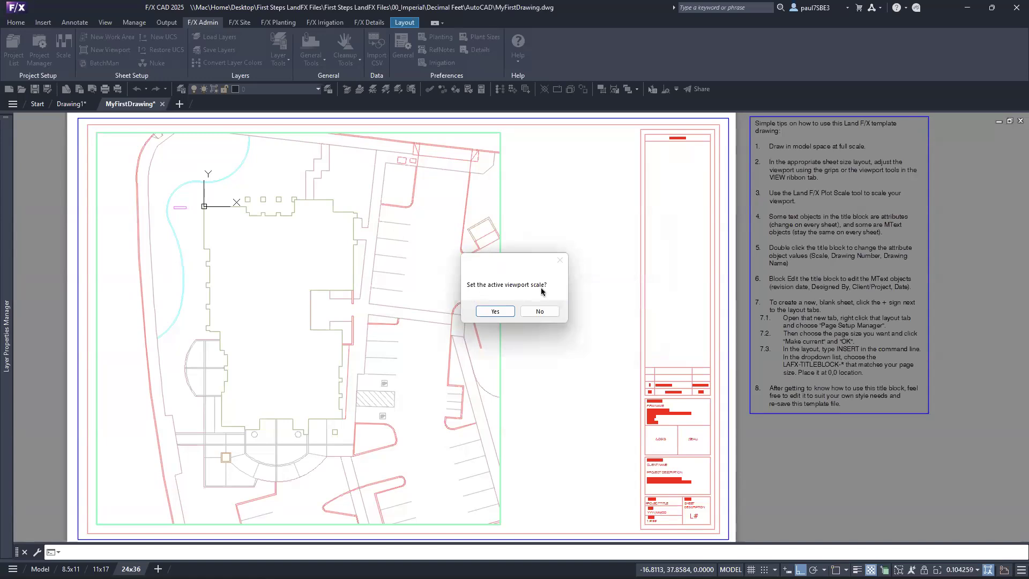
pyautogui.click(495, 311)
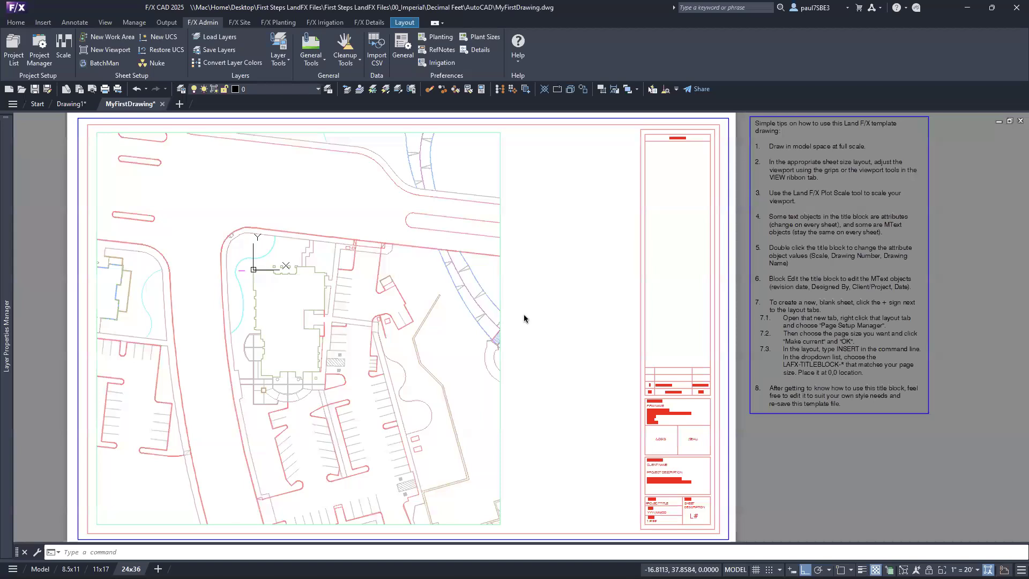
pyautogui.doubleClick(525, 320)
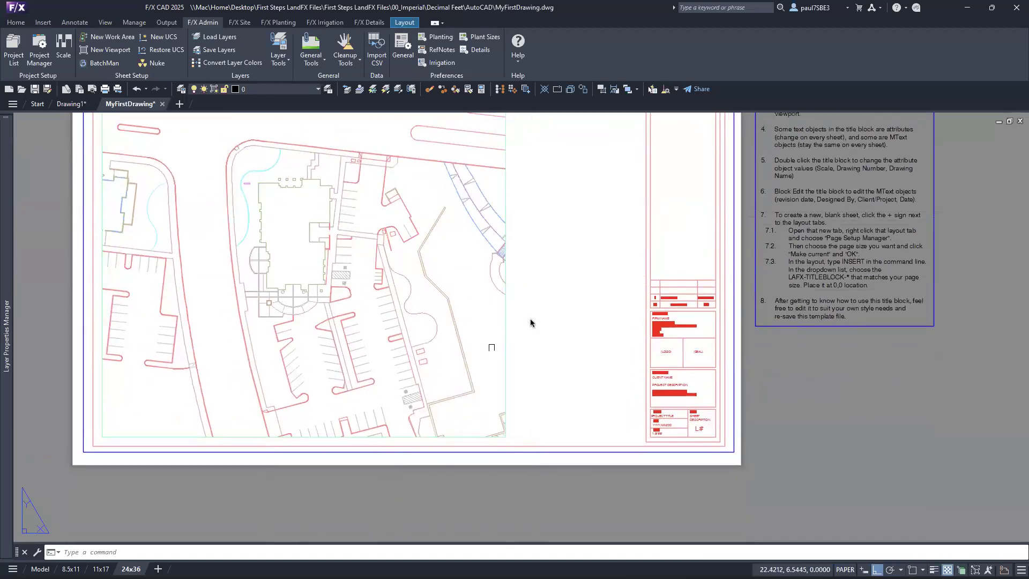
# Reactivate the viewport and set both the plot scale and the viewport scale to 1" = 10 FT
pyautogui.moveTo(554, 221); pyautogui.dragTo(568, 279, button='middle')
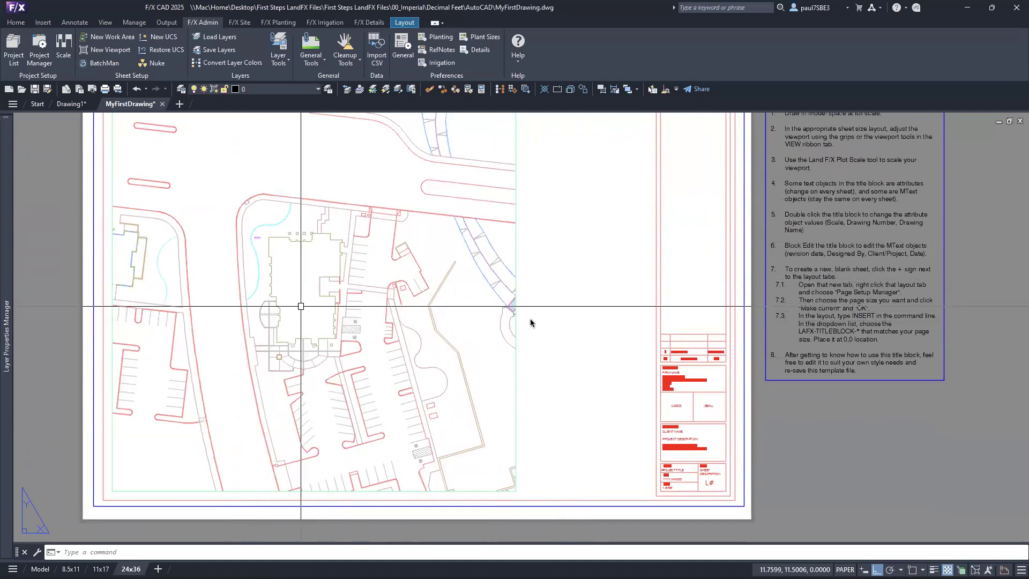
pyautogui.moveTo(458, 236); pyautogui.dragTo(455, 252, button='middle')
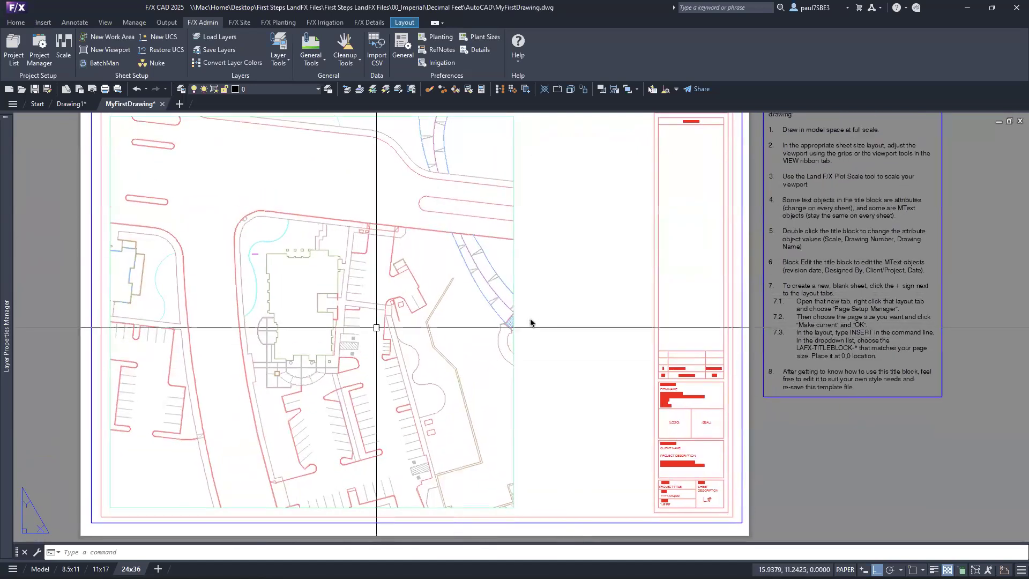
pyautogui.doubleClick(376, 327)
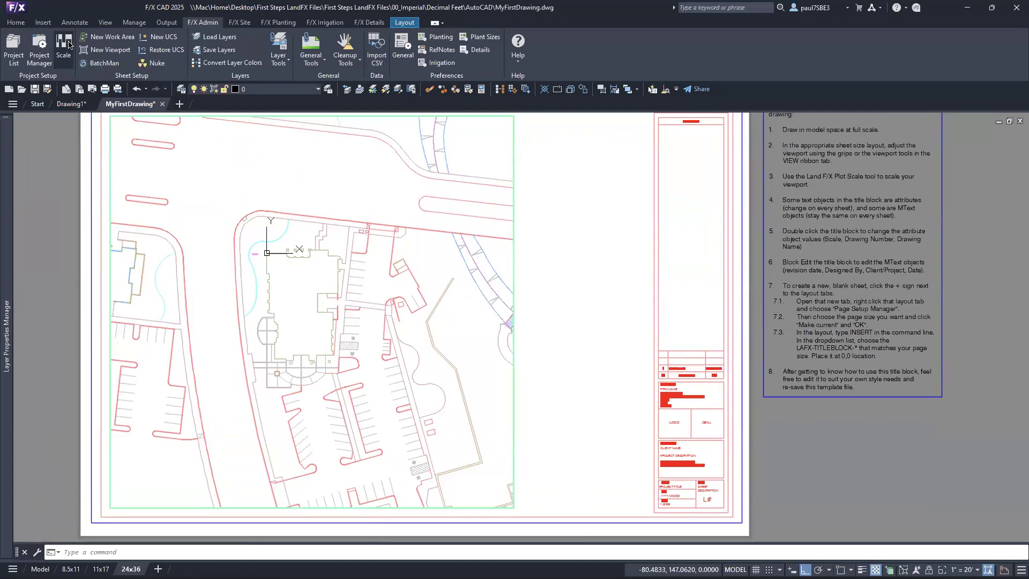
pyautogui.click(69, 45)
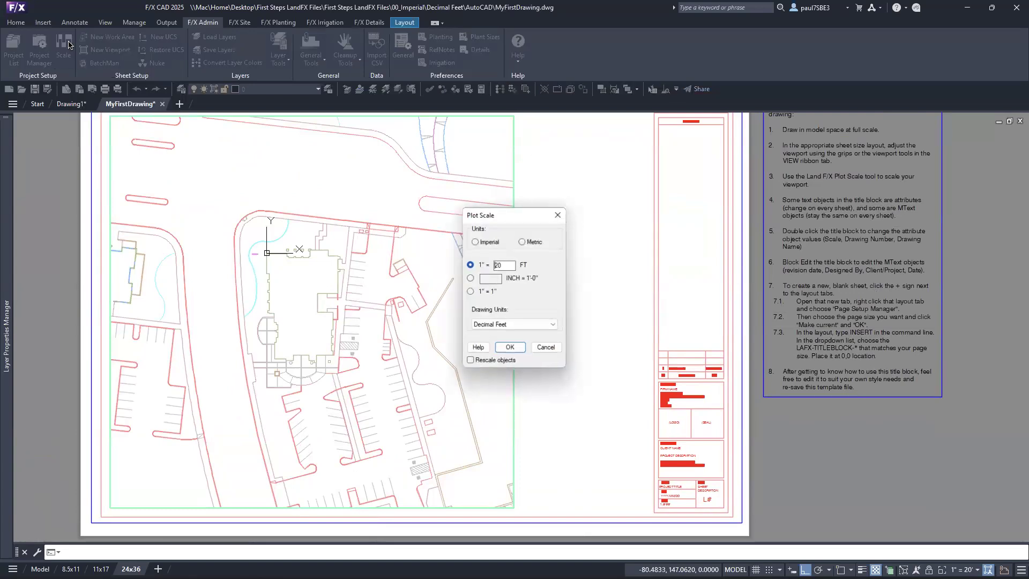
pyautogui.doubleClick(495, 266)
pyautogui.write('100')
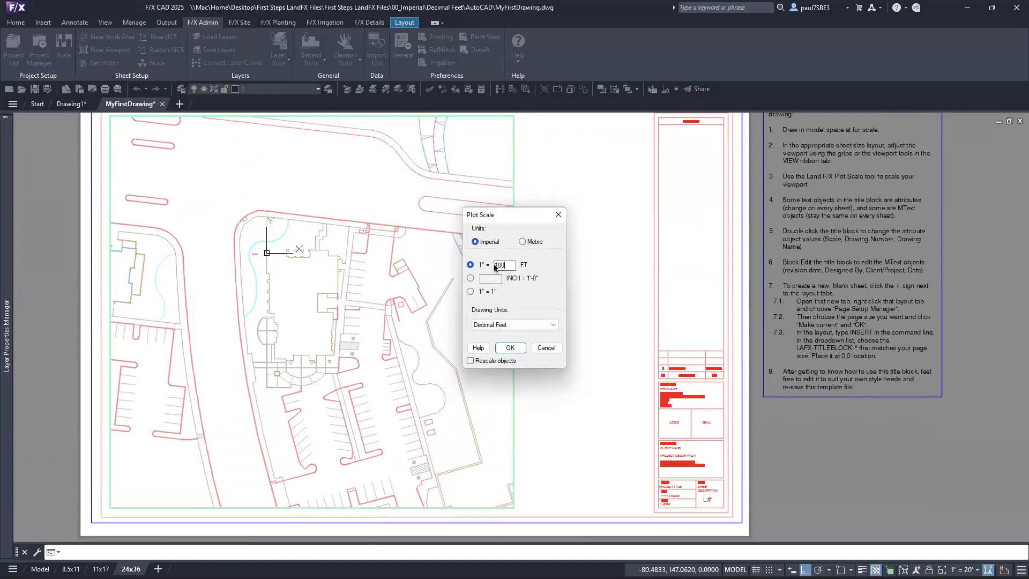
pyautogui.click(509, 349)
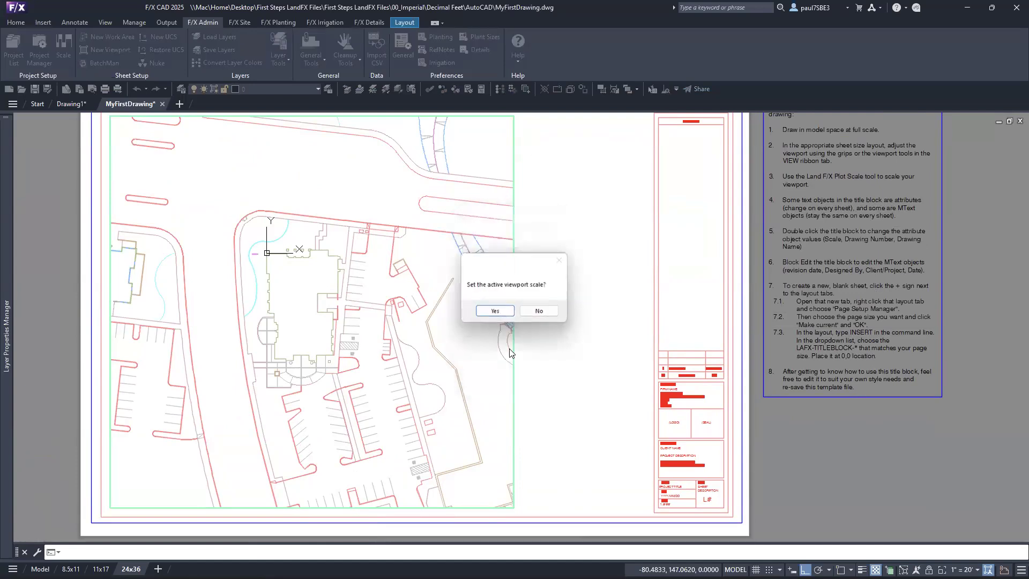
pyautogui.click(506, 313)
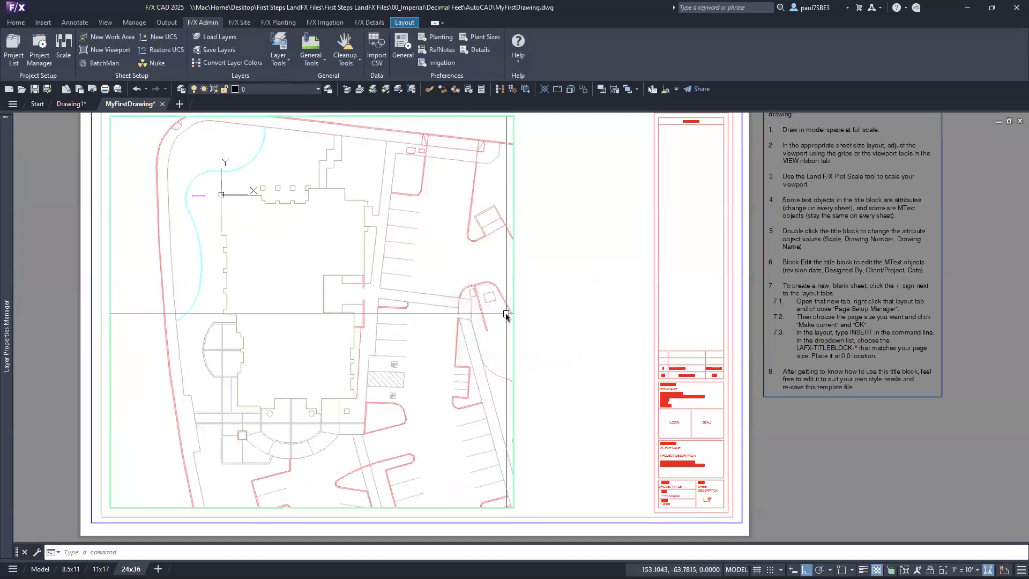
# Leave the viewport and return to paper space on the 24x36 sheet
pyautogui.doubleClick(557, 325)
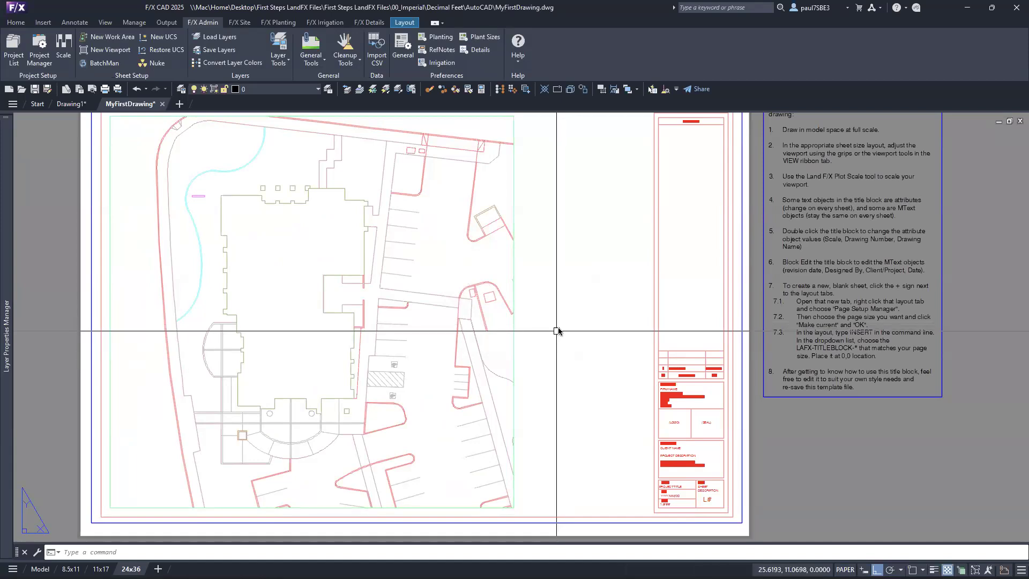
pyautogui.moveTo(547, 308)
pyautogui.mouseDown(button='middle')
pyautogui.moveTo(555, 344)
pyautogui.moveTo(553, 323)
pyautogui.mouseUp(button='middle')
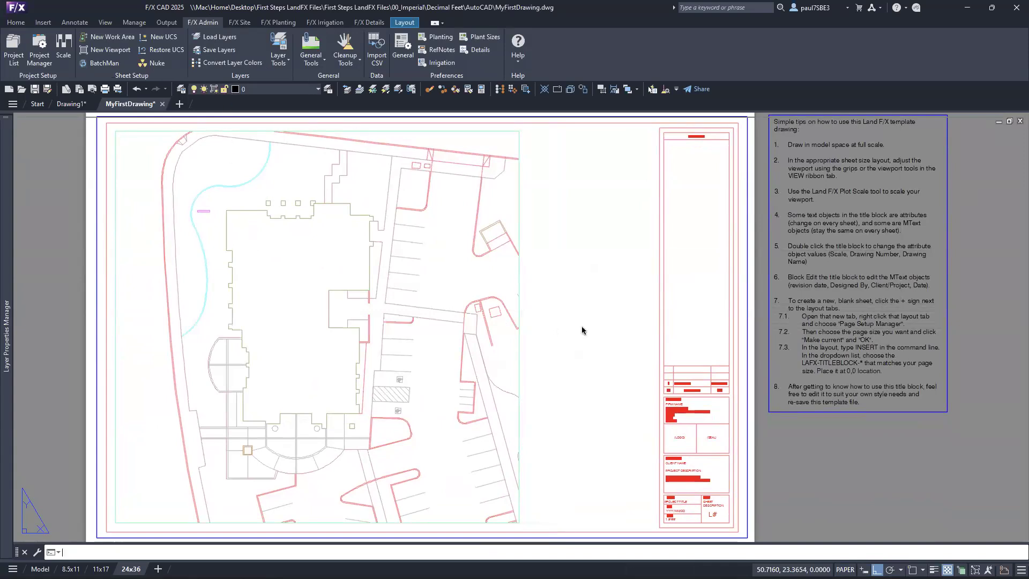
pyautogui.scroll(4, 562, 277)
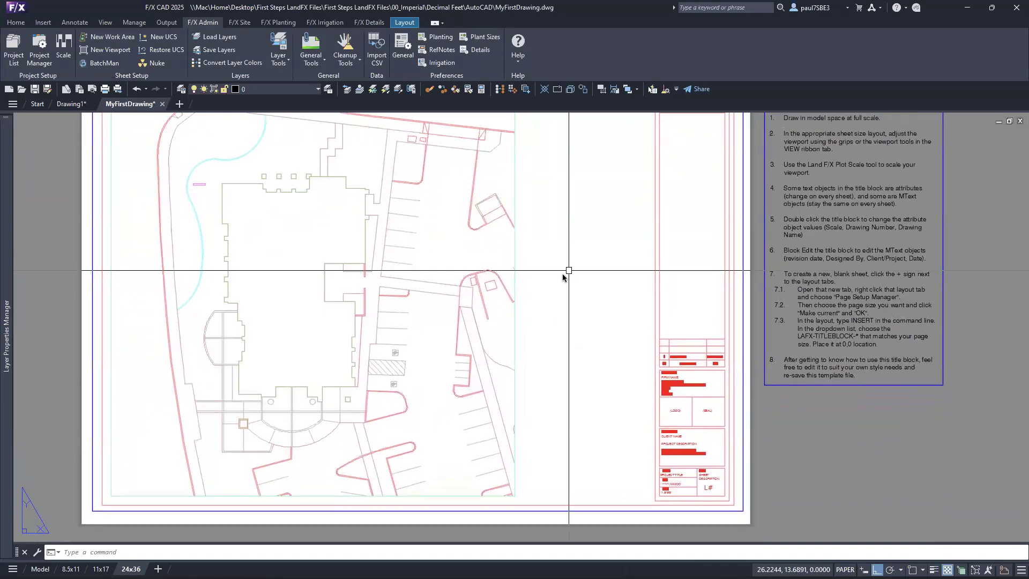
pyautogui.scroll(-3, 343, 200)
pyautogui.moveTo(291, 208); pyautogui.dragTo(410, 245, button='middle')
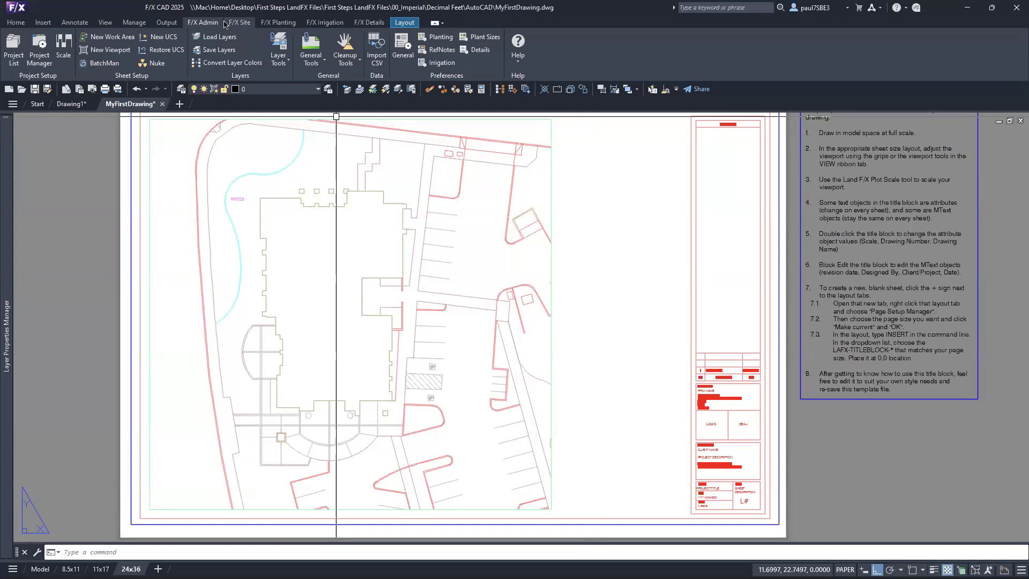
# Insert the SCALE-01 scale bar from the North/Scale discipline graphics just outside the viewport's lower right corner
pyautogui.click(240, 23)
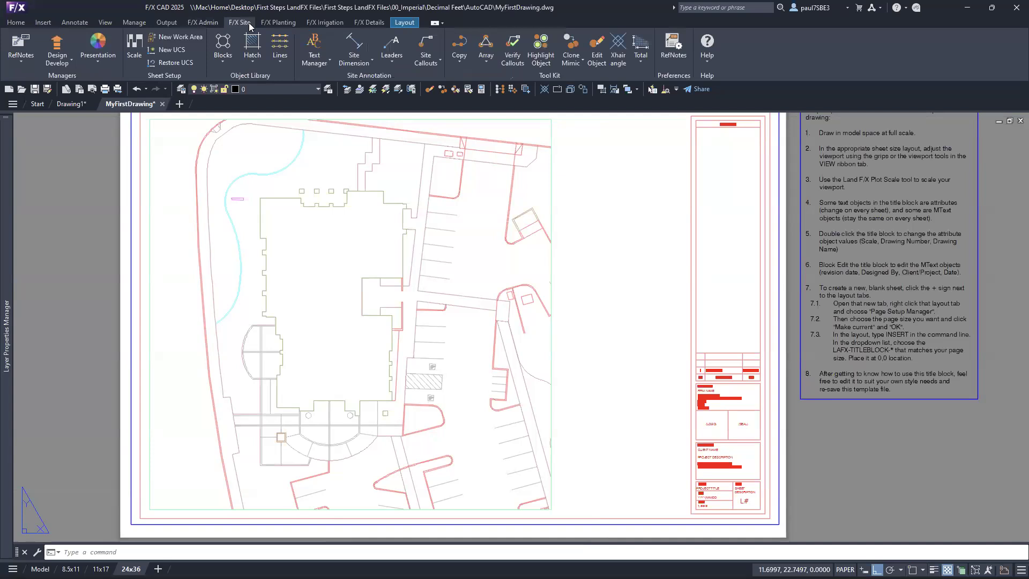
pyautogui.click(221, 60)
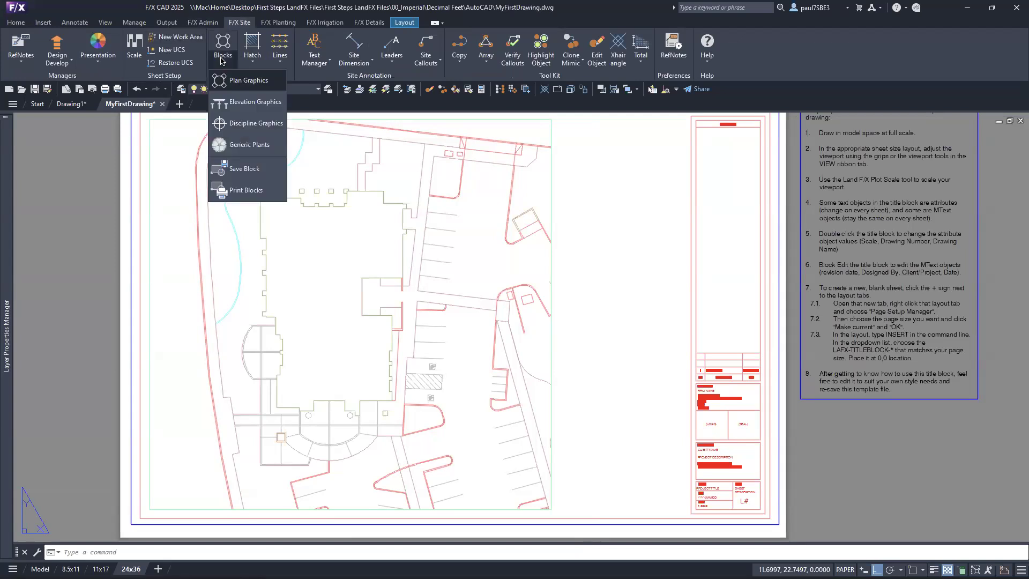
pyautogui.click(259, 124)
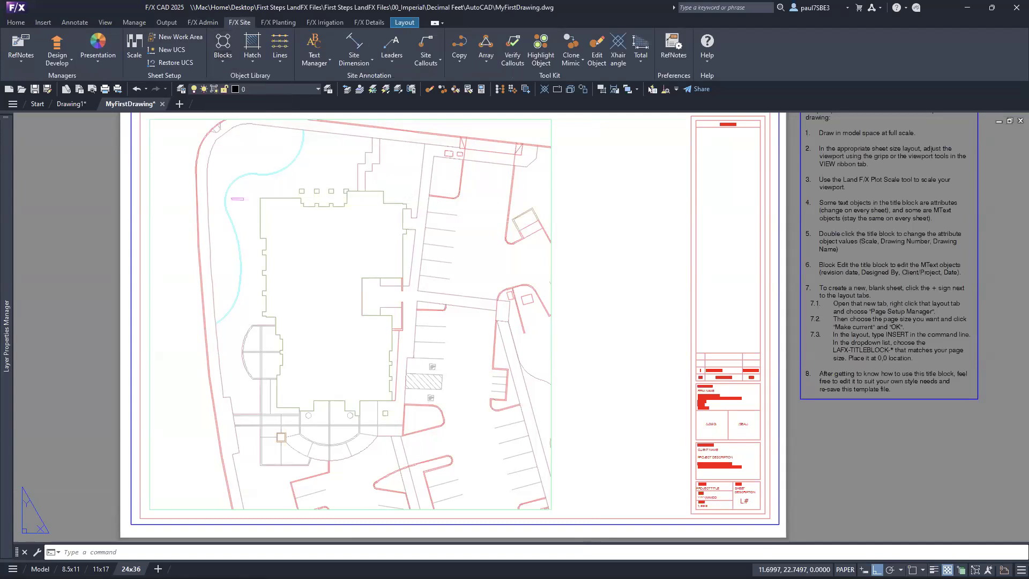
pyautogui.moveTo(802, 399); pyautogui.dragTo(321, 158)
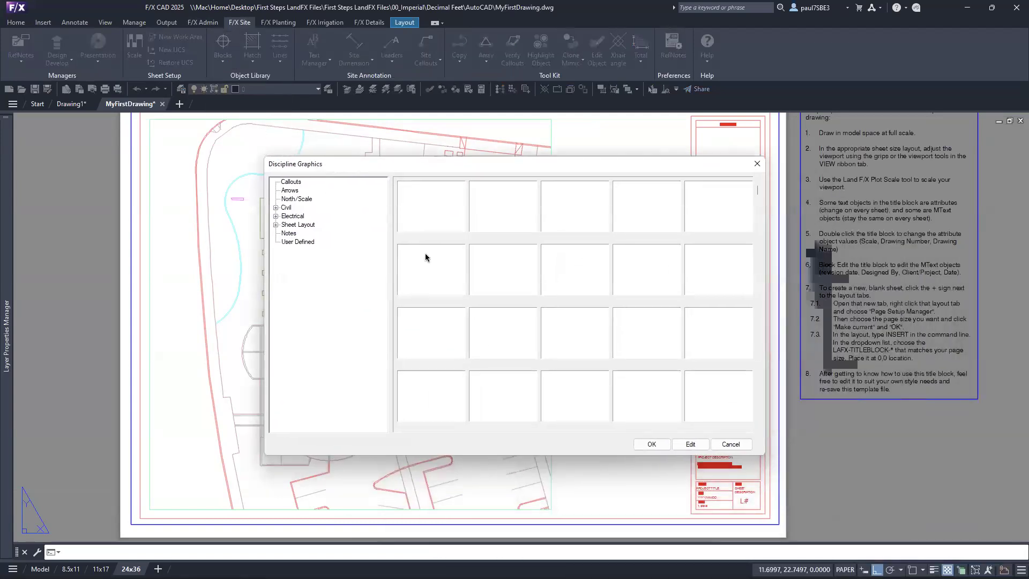
pyautogui.click(299, 201)
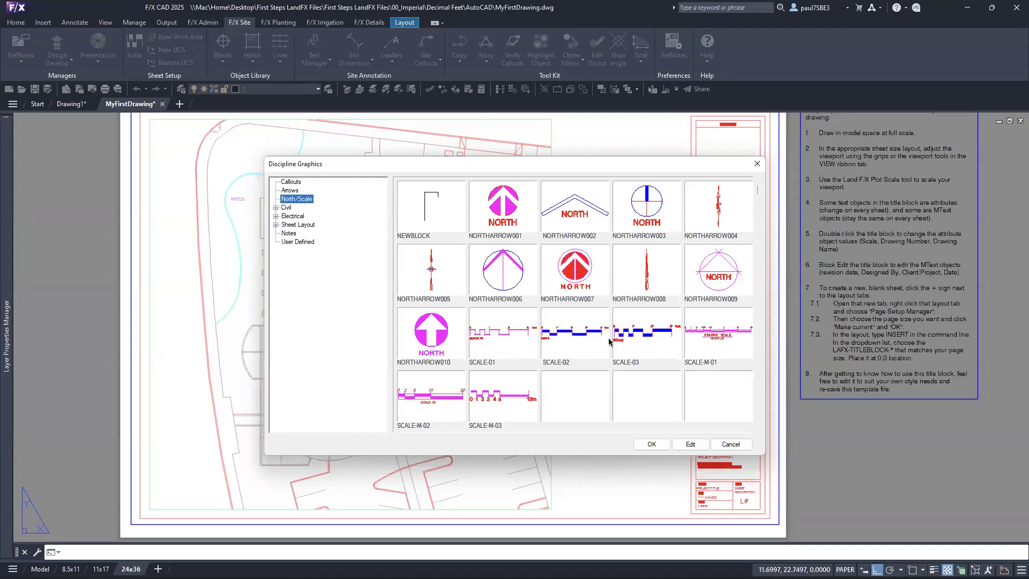
pyautogui.click(627, 343)
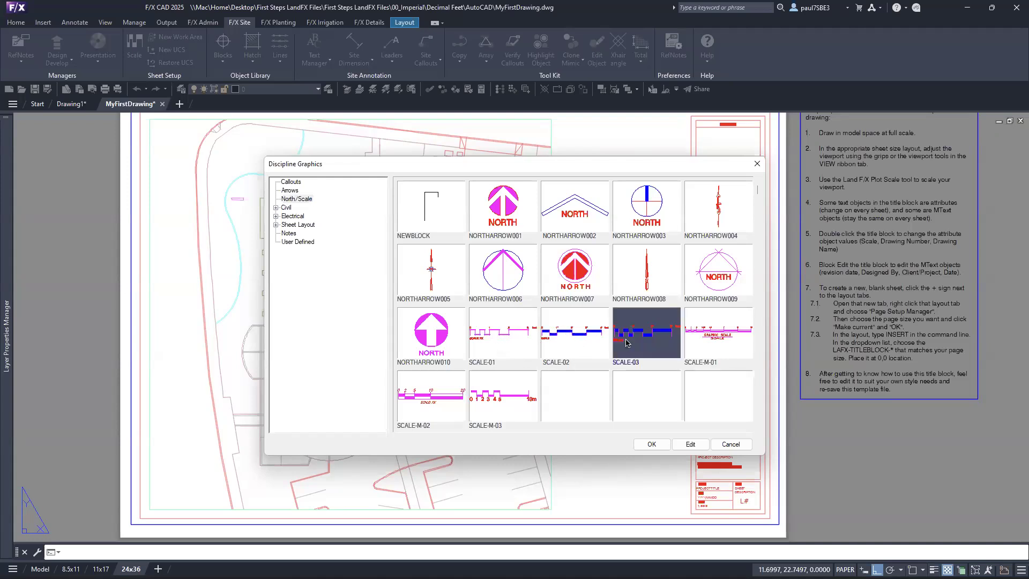
pyautogui.click(515, 328)
pyautogui.click(651, 445)
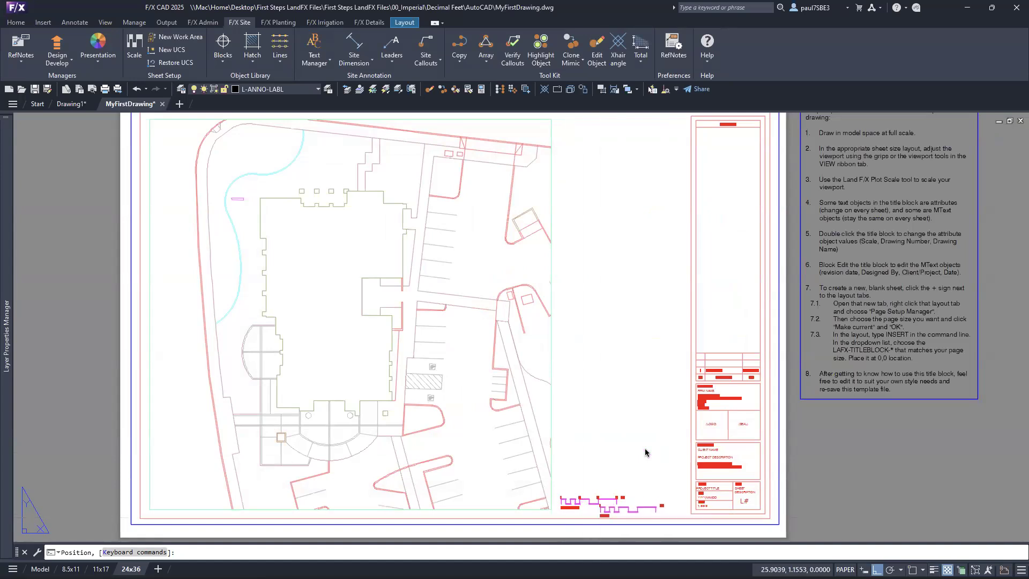
pyautogui.press('Escape')
pyautogui.scroll(4, 601, 511)
pyautogui.scroll(3, 600, 494)
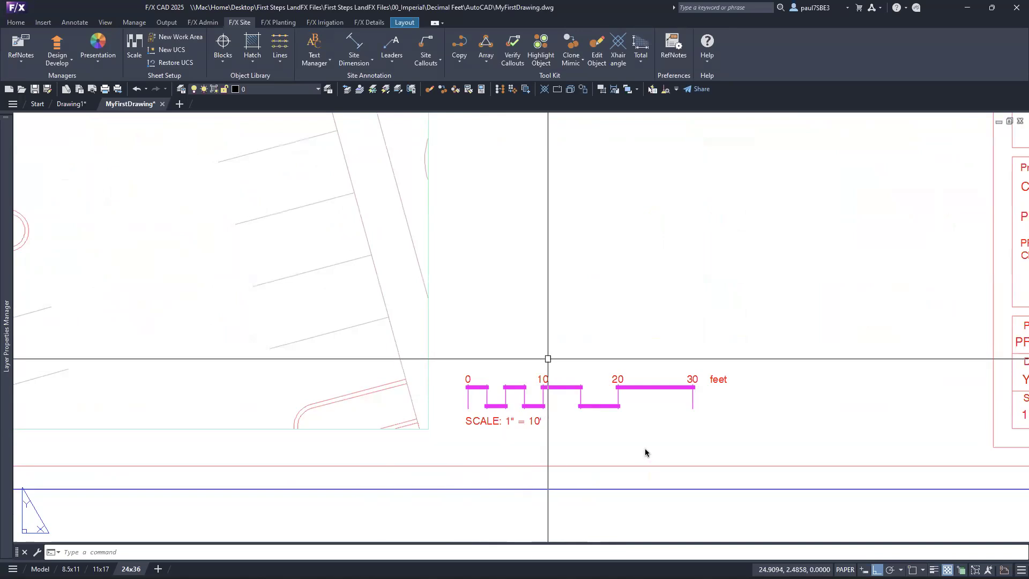
# Insert the NORTHARROW007 north arrow above the scale bar, rotated to point diagonally toward the upper right
pyautogui.scroll(-3, 548, 359)
pyautogui.click(224, 43)
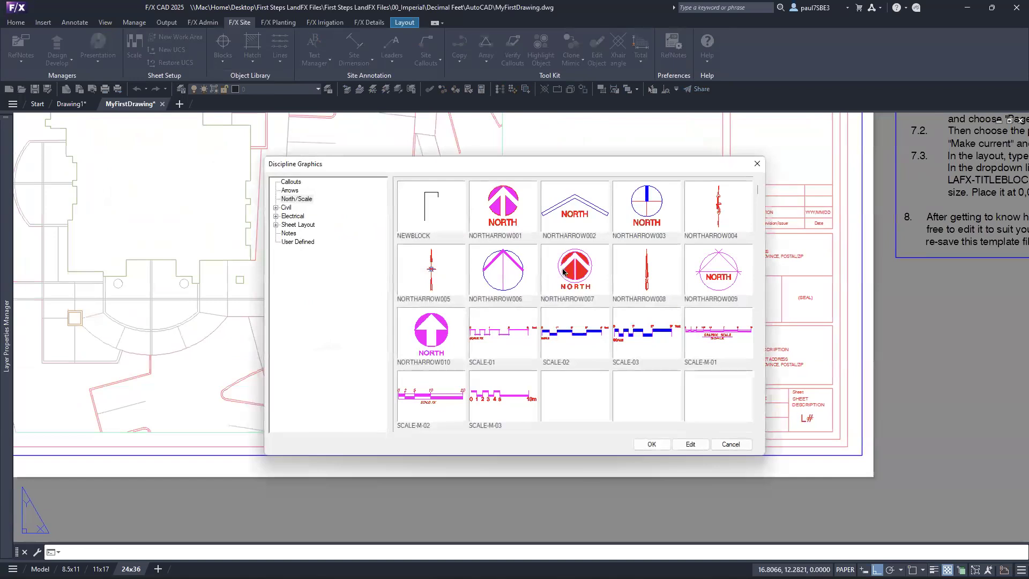
pyautogui.click(563, 272)
pyautogui.click(652, 445)
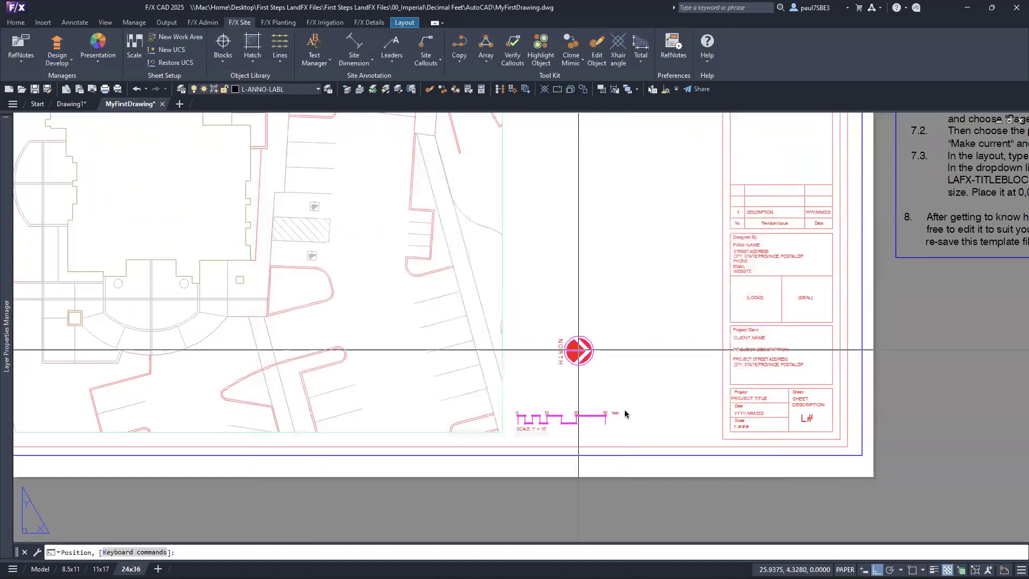
pyautogui.click(557, 367)
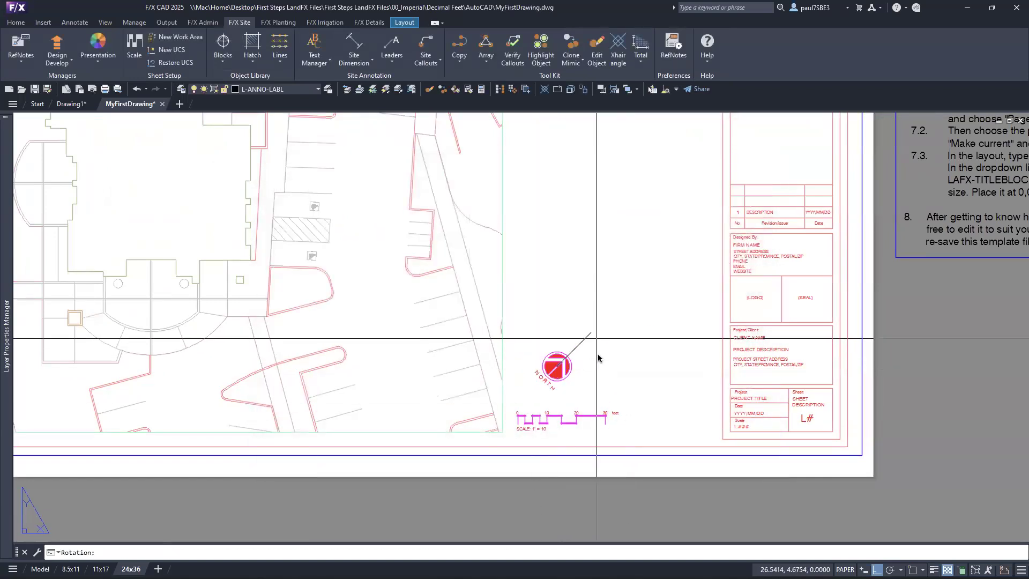
pyautogui.click(596, 321)
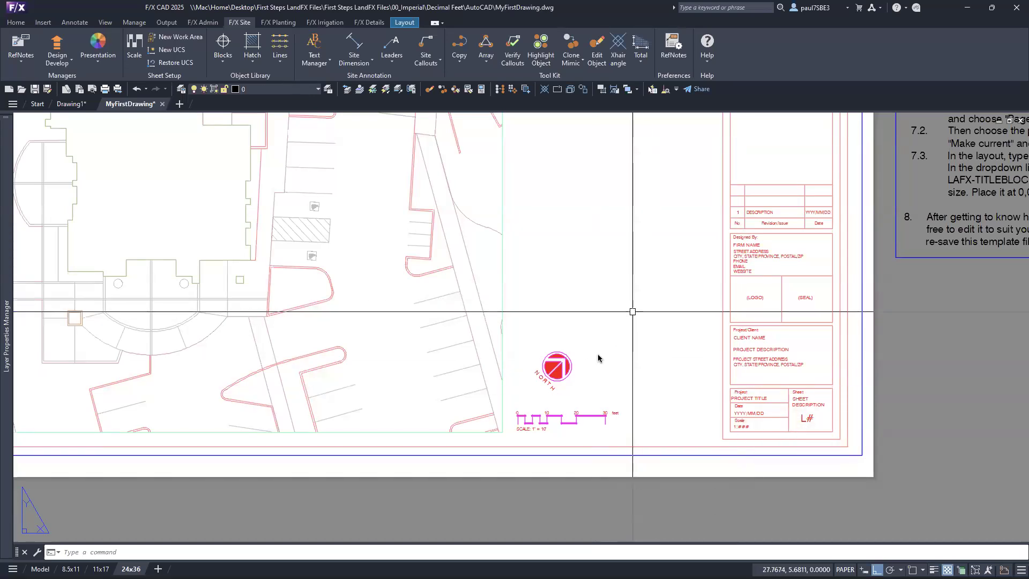
# Show the properties of the sheet's viewport and clear the selection
pyautogui.scroll(-4, 631, 313)
pyautogui.moveTo(569, 280); pyautogui.dragTo(570, 333, button='middle')
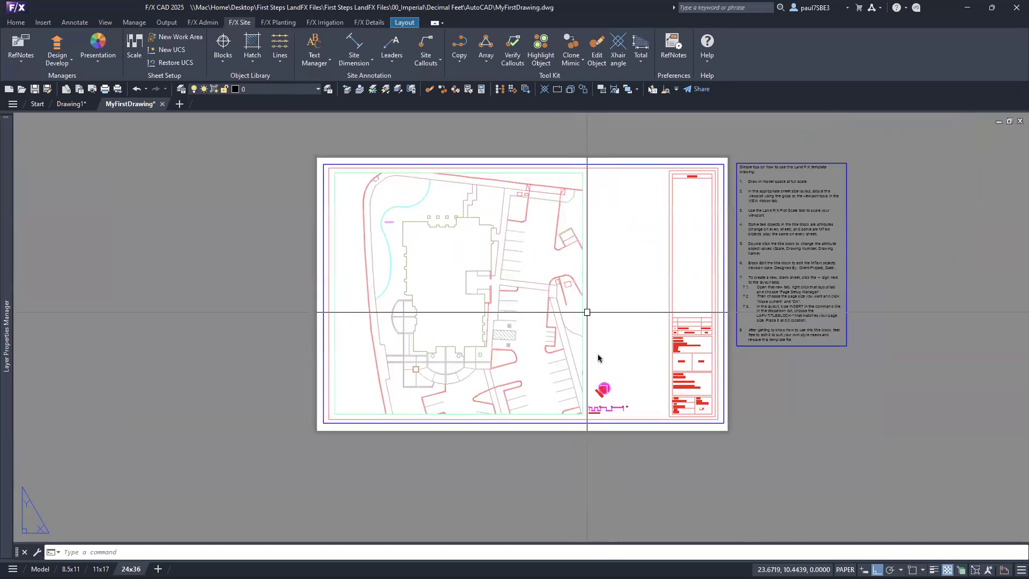
pyautogui.click(582, 311)
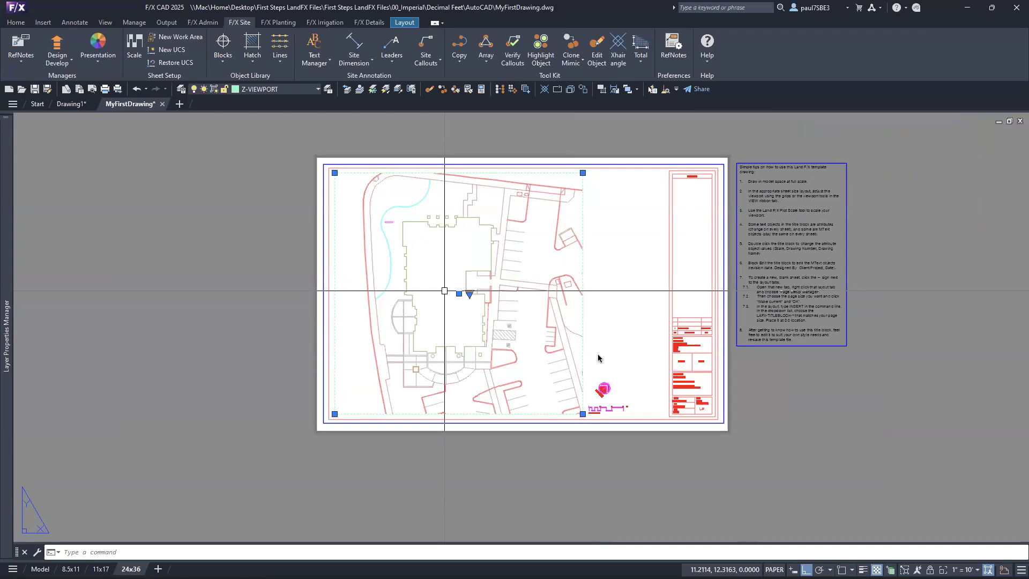
pyautogui.write('propr')
pyautogui.press('BackSpace')
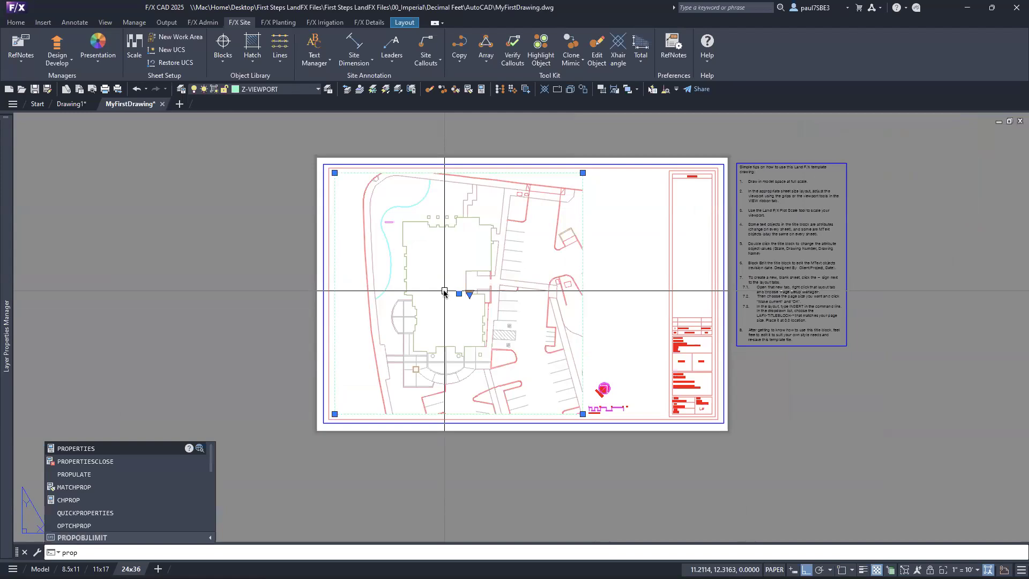
pyautogui.press('BackSpace')
pyautogui.press('BackSpace')
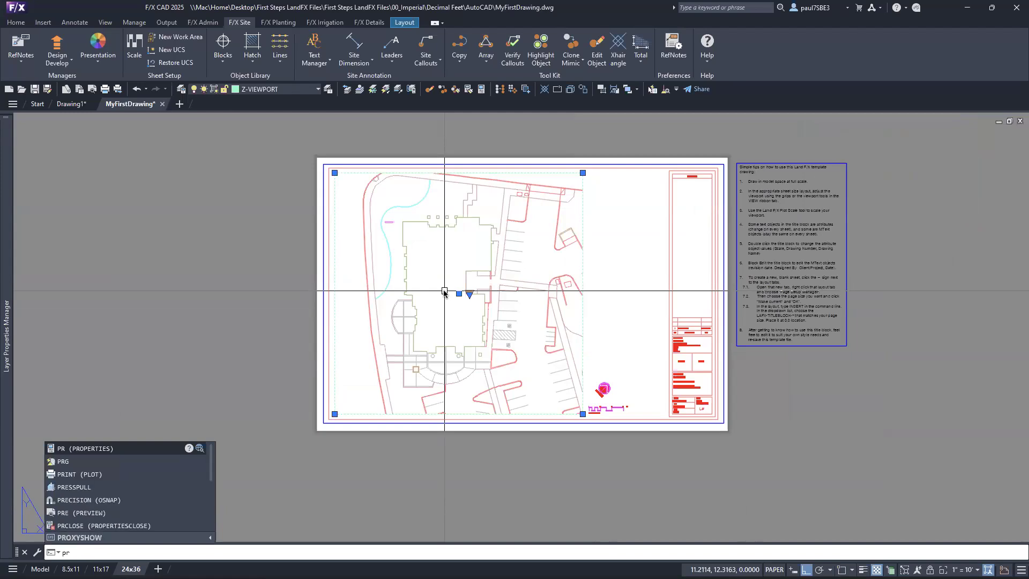
pyautogui.press('Return')
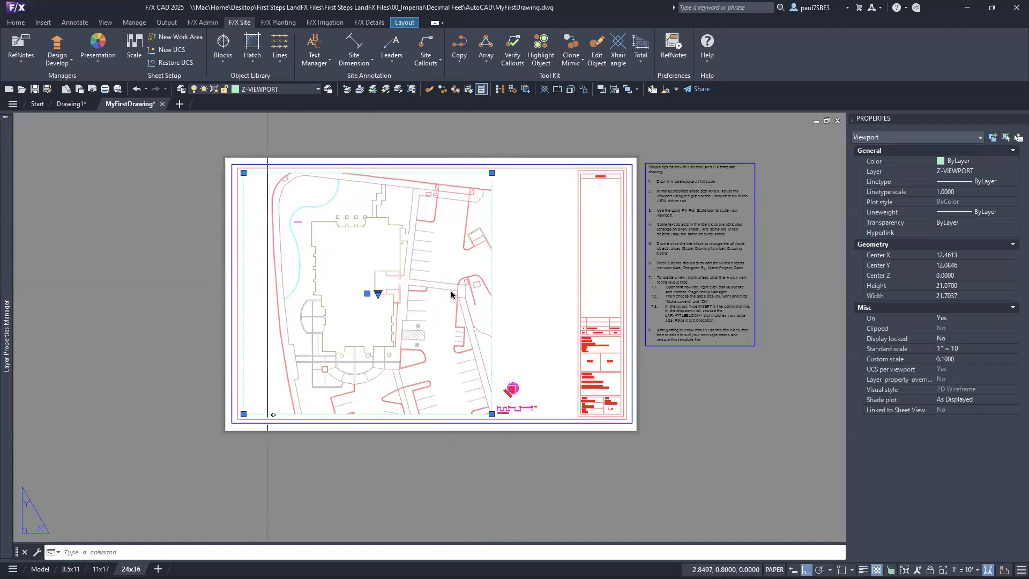
pyautogui.click(503, 354)
pyautogui.press('Escape')
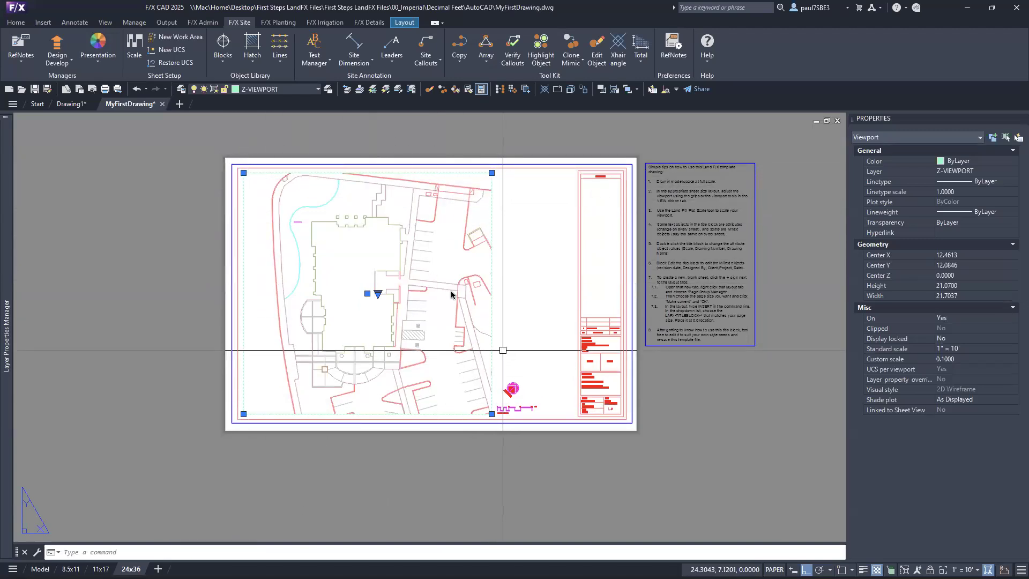
pyautogui.press('Escape')
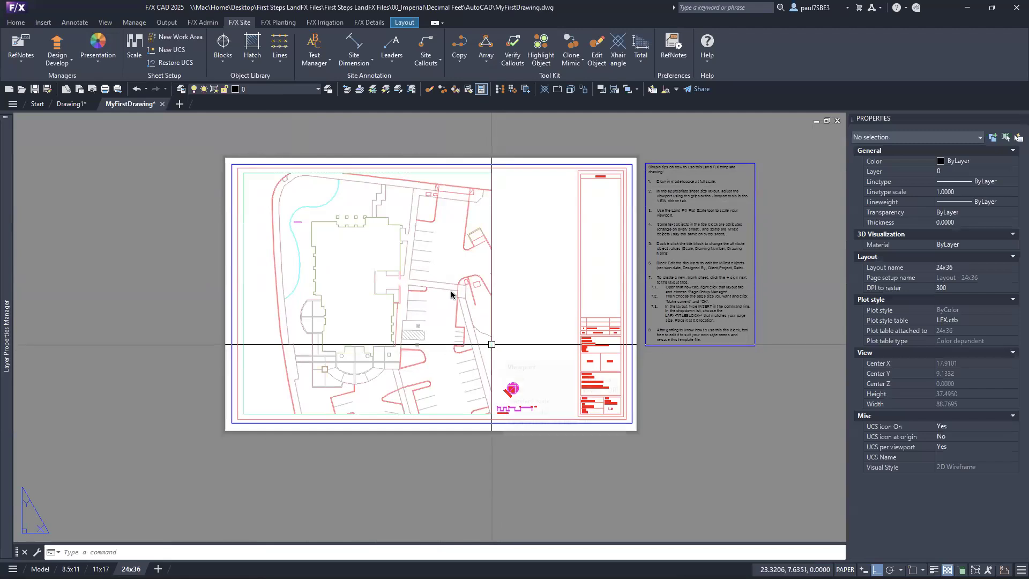
# Select the viewport on the 24x36 sheet and set its Display locked property to Yes
pyautogui.moveTo(491, 344)
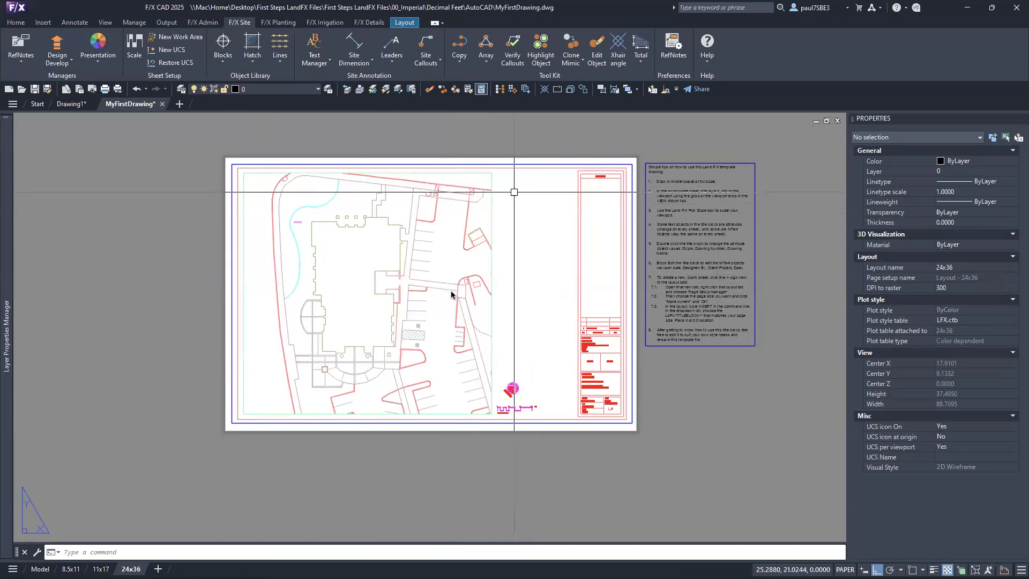
pyautogui.click(492, 209)
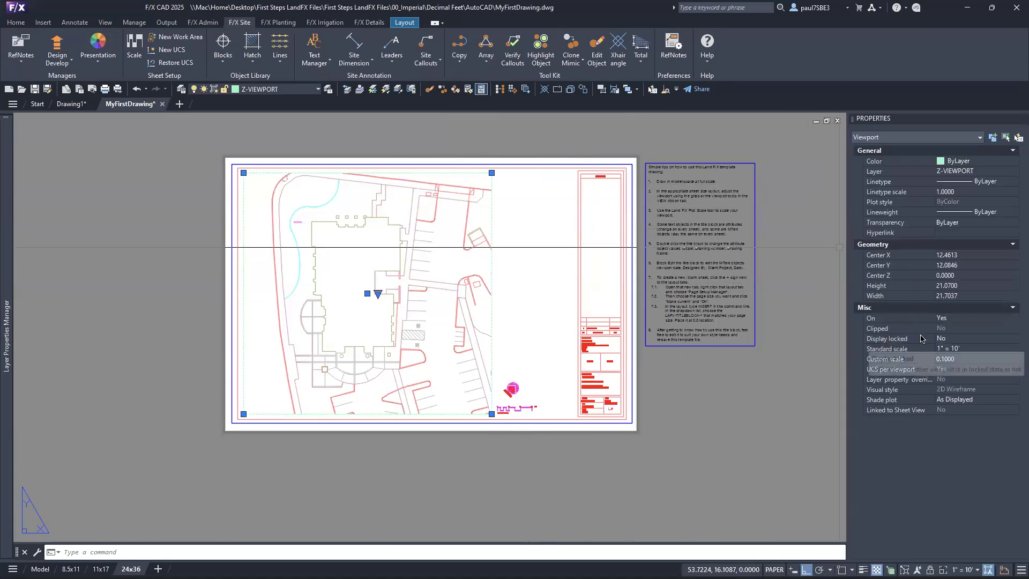
pyautogui.click(954, 339)
pyautogui.click(953, 339)
pyautogui.click(953, 349)
pyautogui.click(536, 221)
pyautogui.click(519, 210)
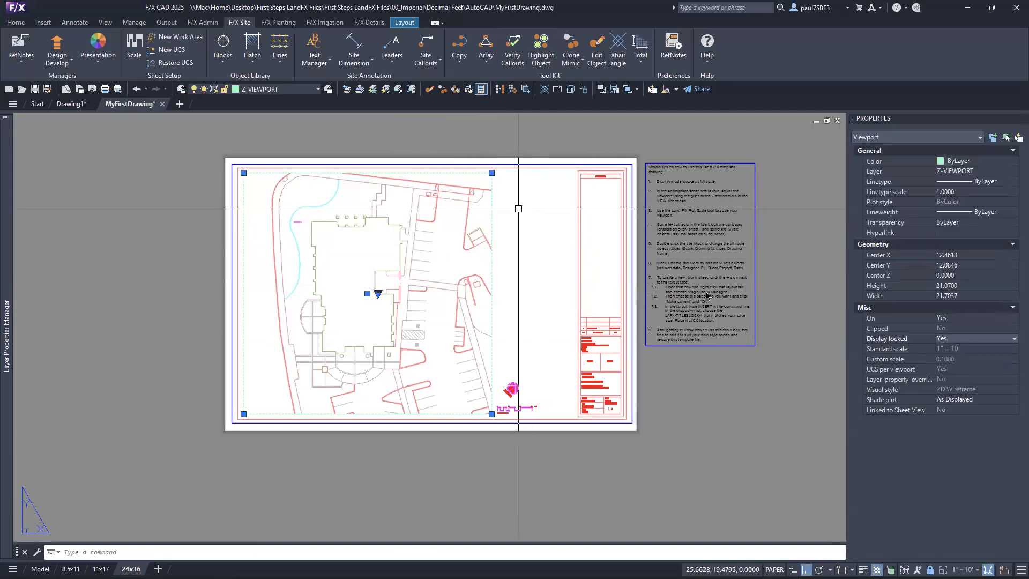
# Check the display lock by activating the viewport, panning and zooming inside it, and returning to paper space
pyautogui.doubleClick(456, 225)
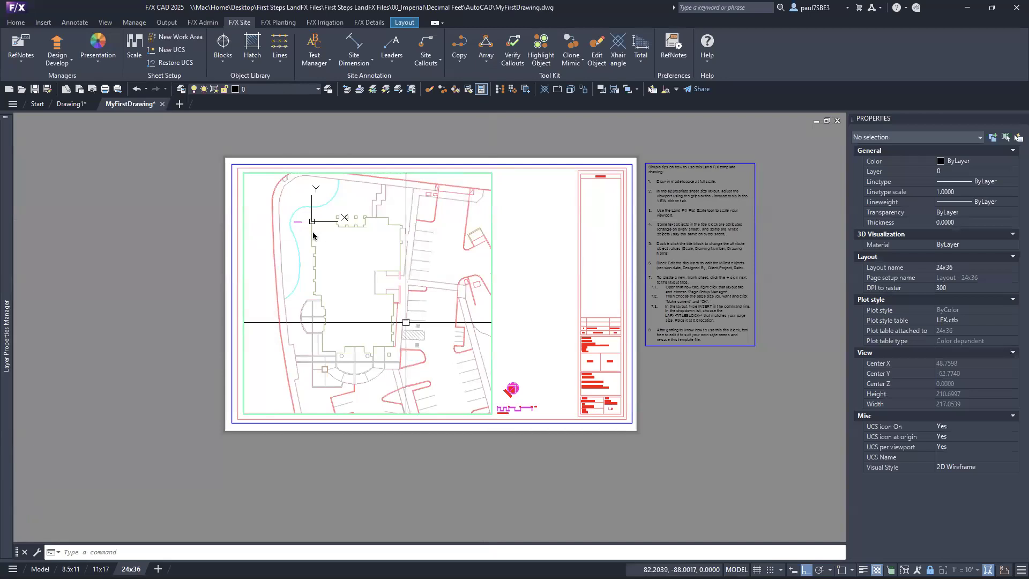
pyautogui.moveTo(359, 254); pyautogui.dragTo(360, 256, button='middle')
pyautogui.scroll(-2, 360, 254)
pyautogui.scroll(2, 375, 278)
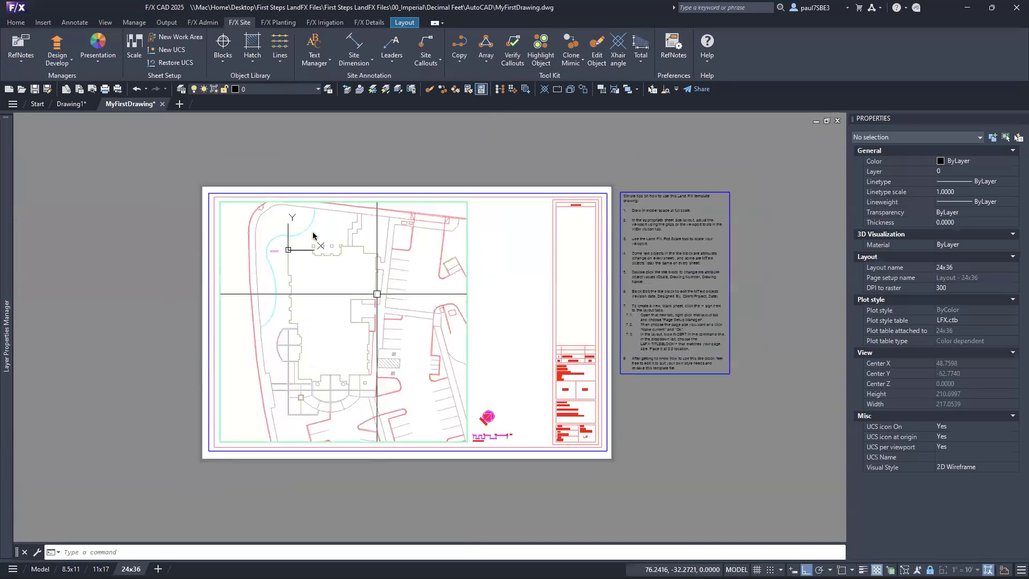
pyautogui.scroll(3, 313, 236)
pyautogui.scroll(-3, 313, 235)
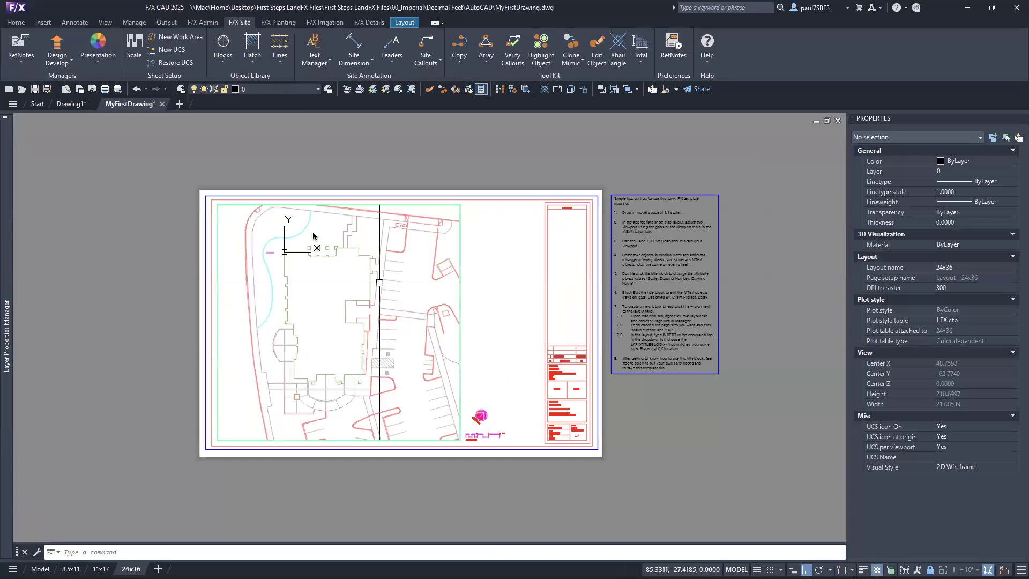
pyautogui.doubleClick(523, 312)
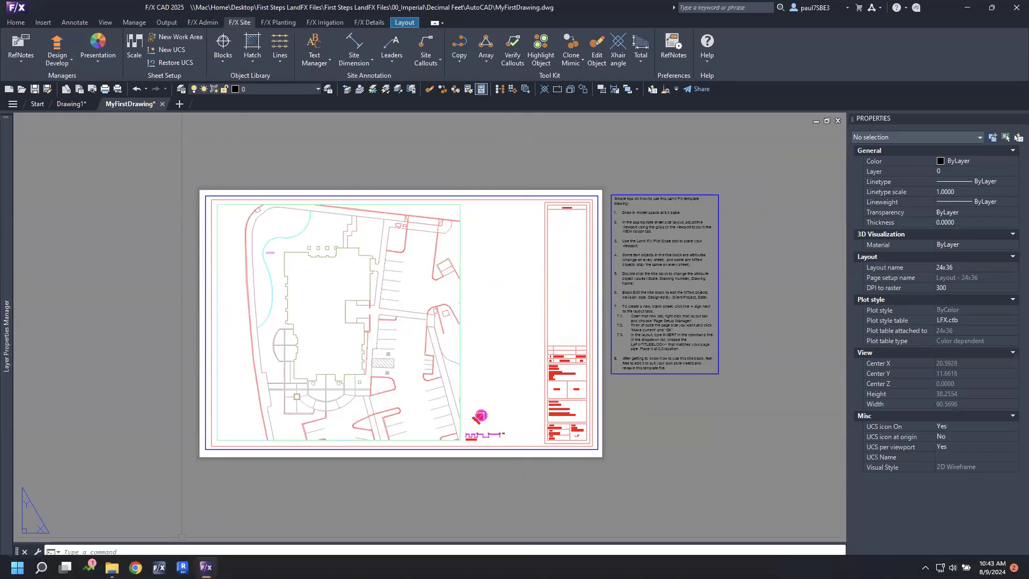
# Review the plot settings of the 24x36 layout, including plotter, paper size and plot style table, and close them
pyautogui.rightClick(134, 569)
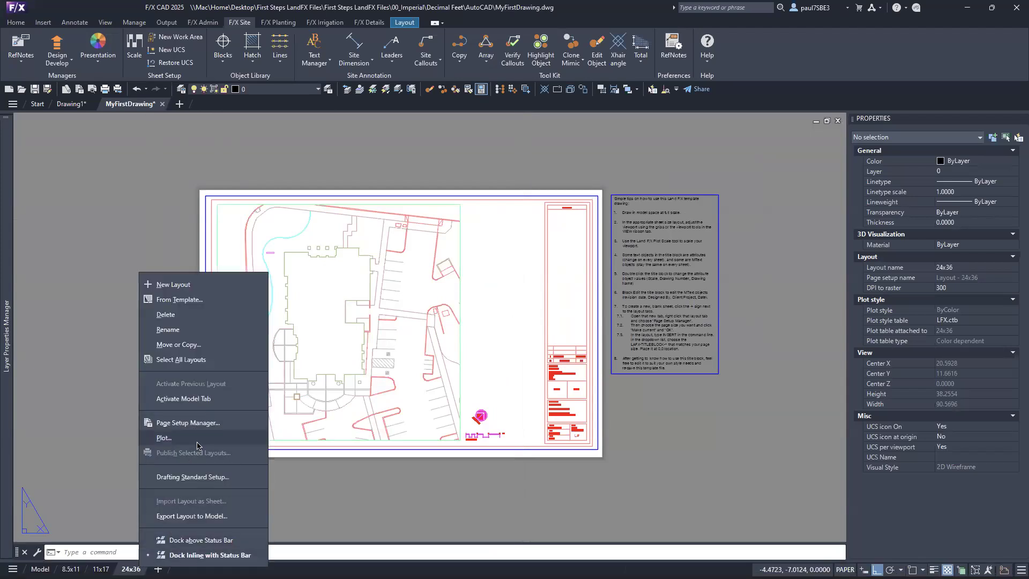
pyautogui.click(163, 438)
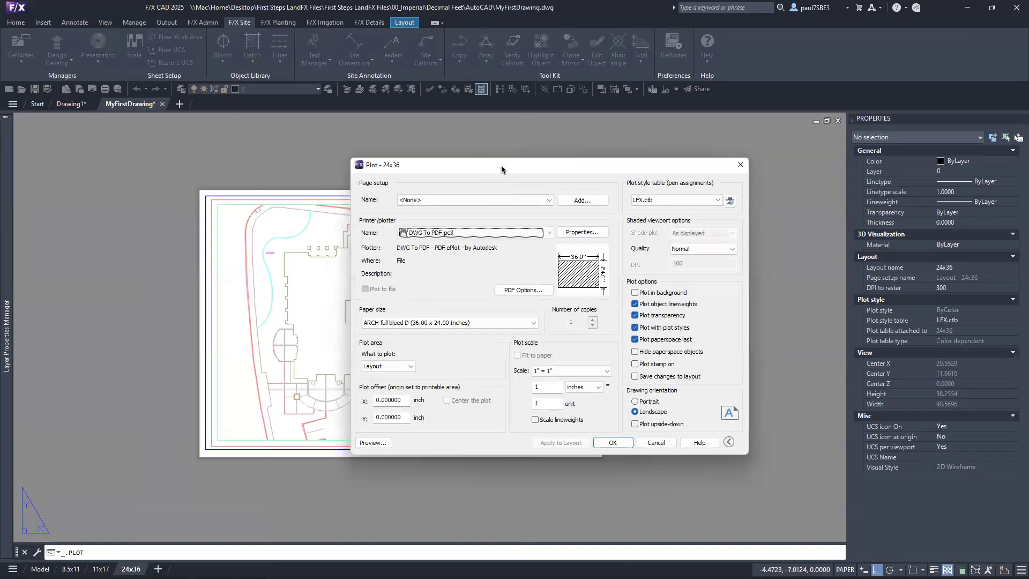
pyautogui.moveTo(500, 164); pyautogui.dragTo(483, 156)
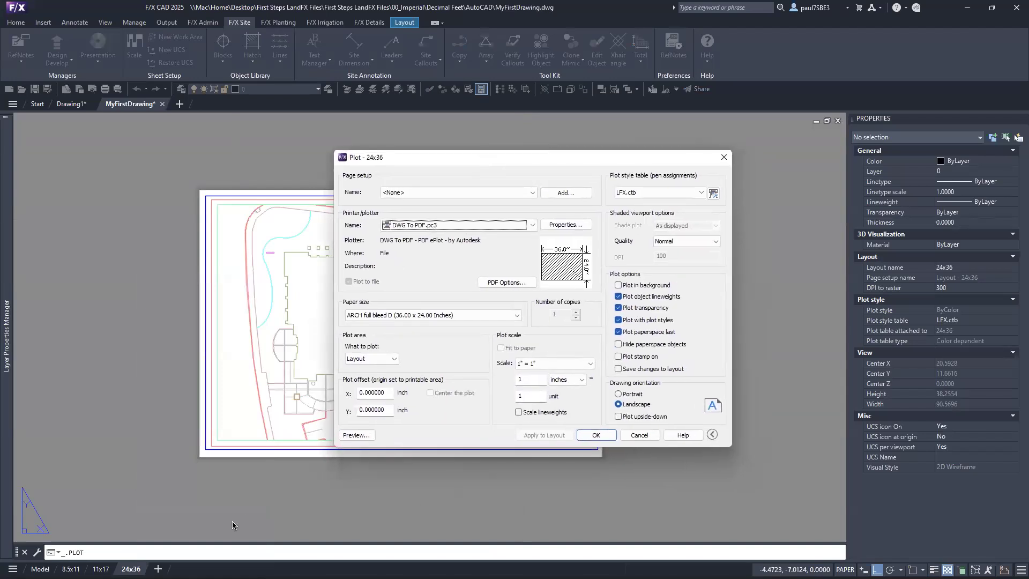
pyautogui.click(613, 434)
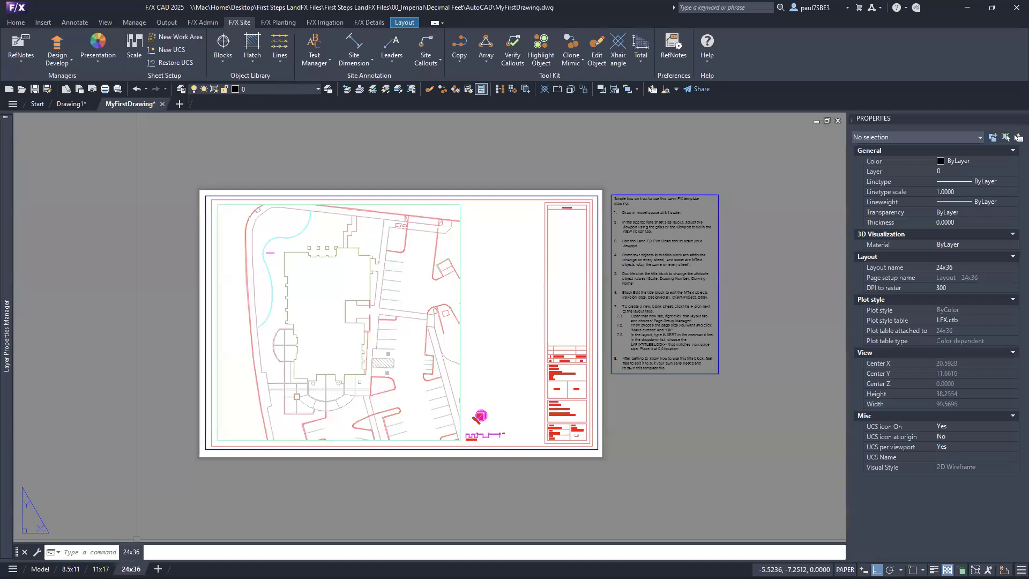
# Open the plot settings of the 24x36 layout, review the available plotters and choose DWG To PDF.pc3
pyautogui.rightClick(134, 568)
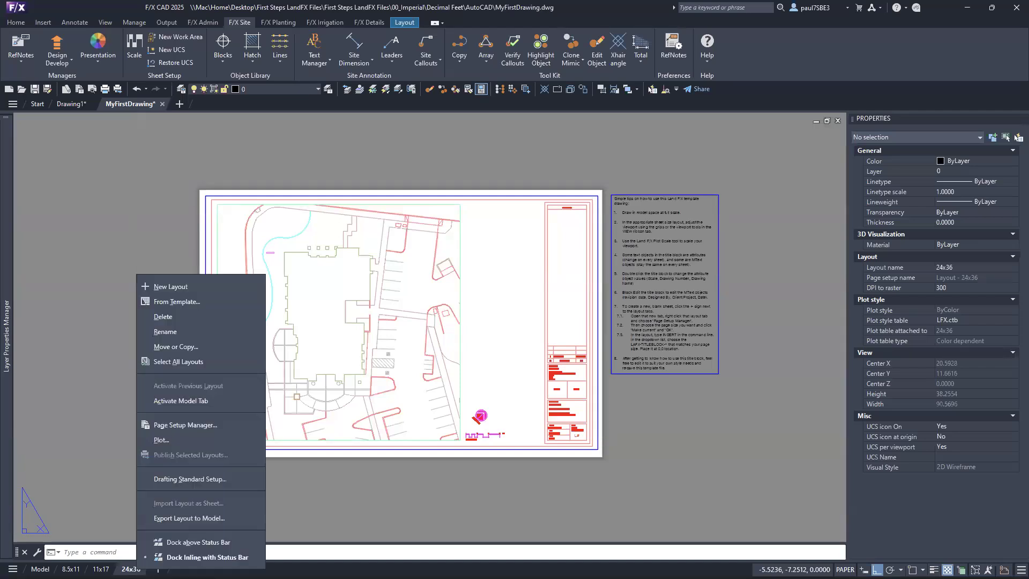
pyautogui.click(161, 440)
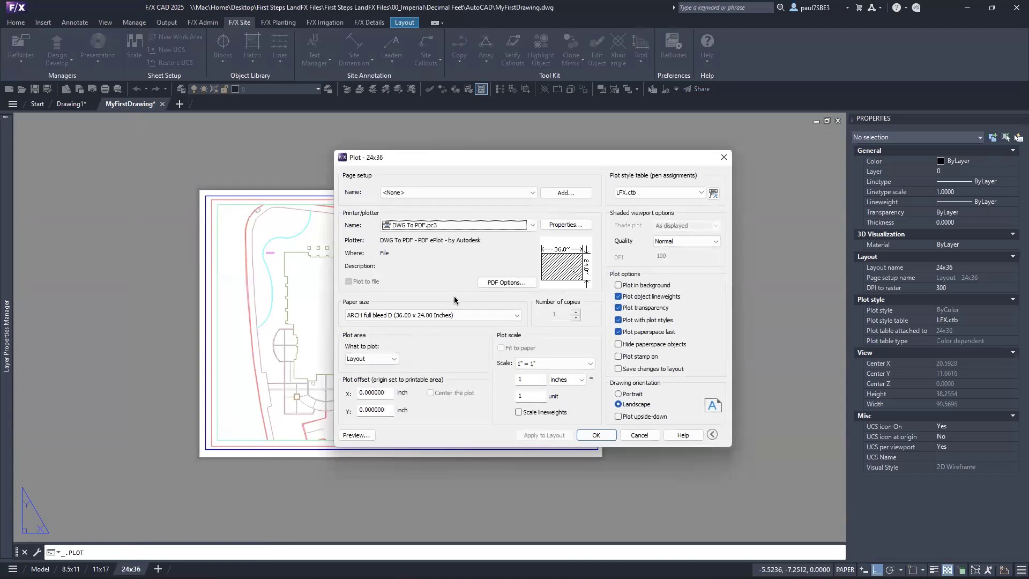
pyautogui.click(518, 226)
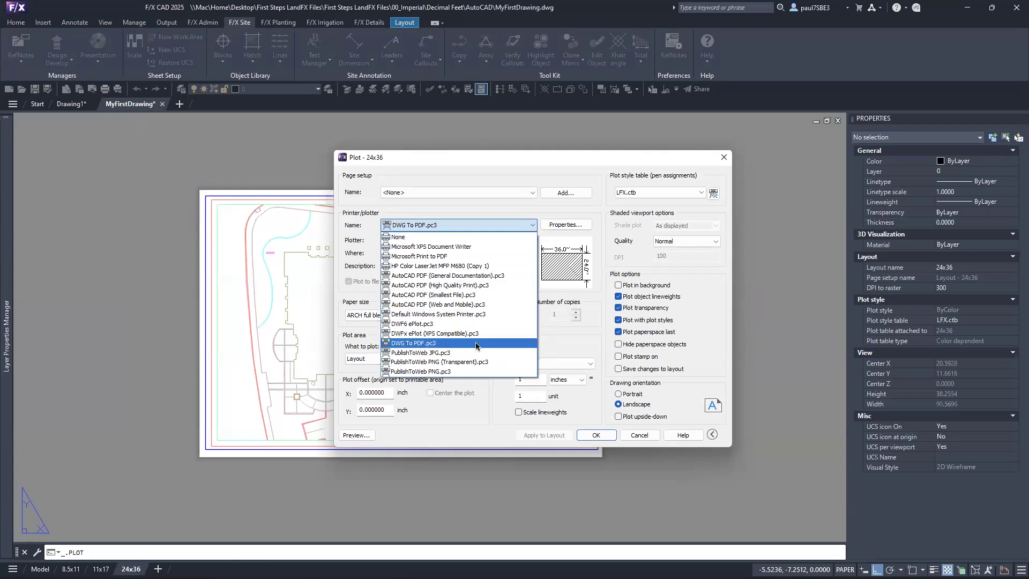
pyautogui.click(463, 346)
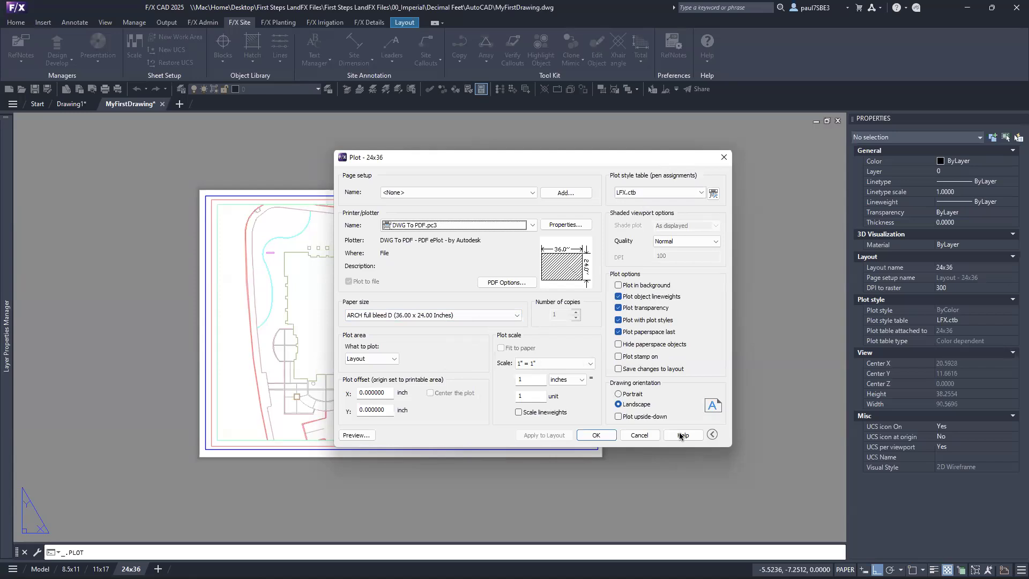
# Review the additional plot options, including plot transparency, check the PDF save location, and cancel the plot
pyautogui.click(713, 437)
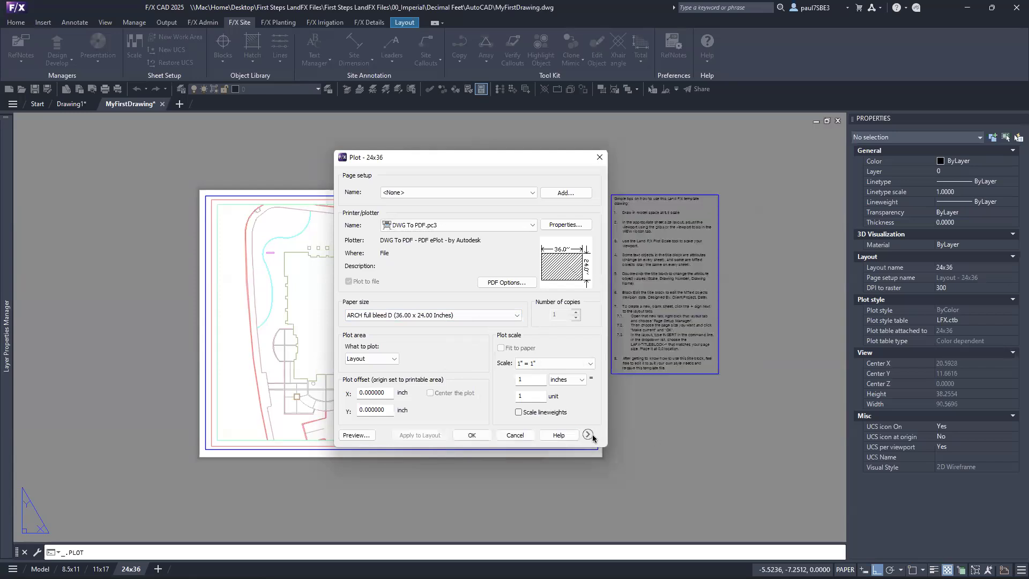
pyautogui.click(590, 433)
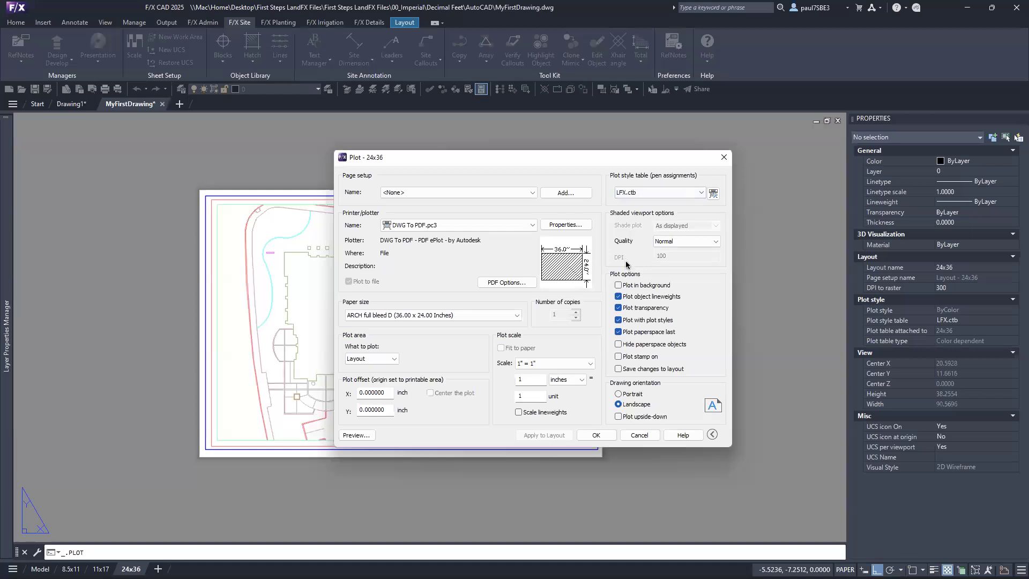
pyautogui.click(619, 309)
pyautogui.click(619, 308)
pyautogui.click(608, 435)
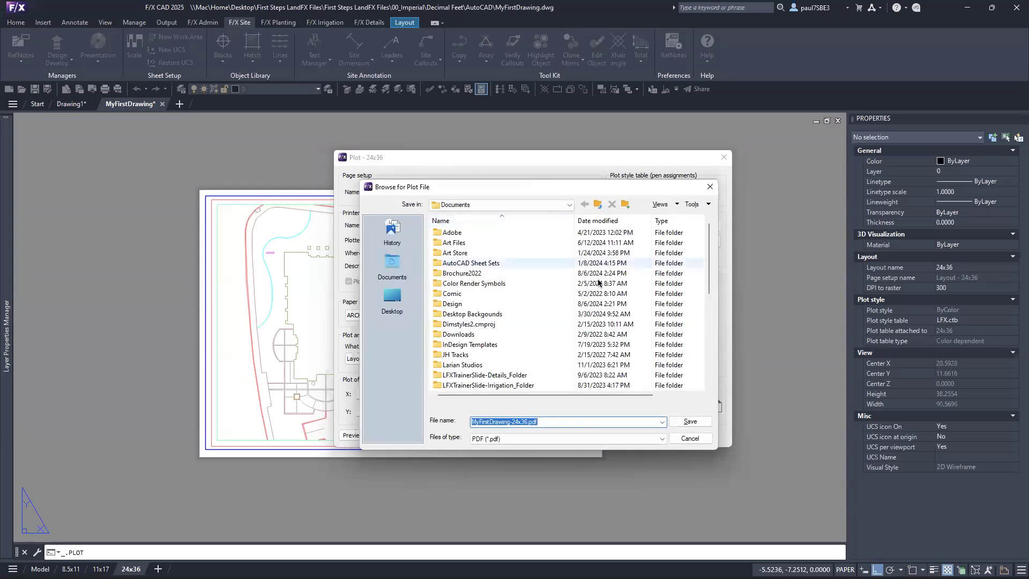
pyautogui.click(693, 440)
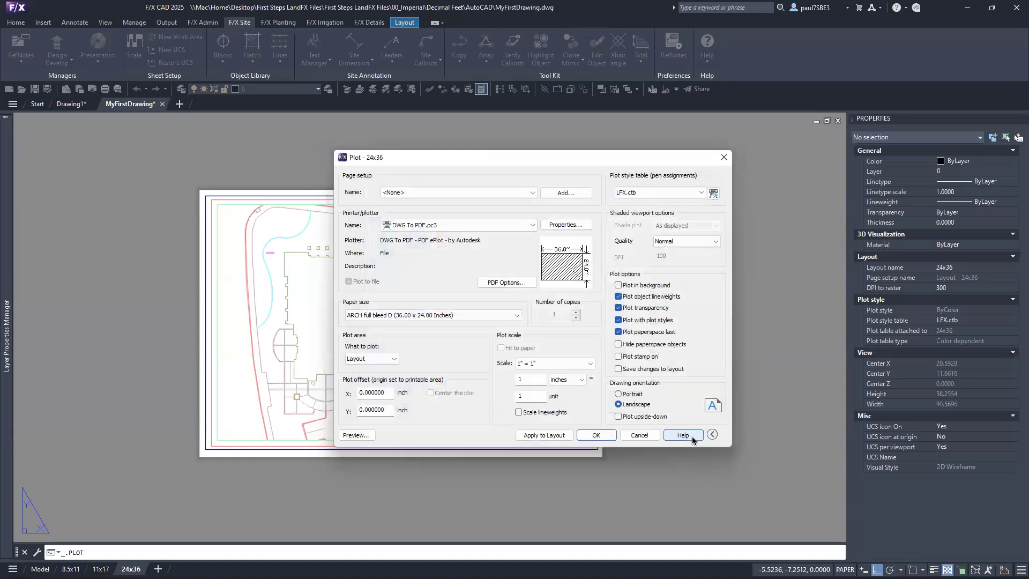
pyautogui.click(655, 436)
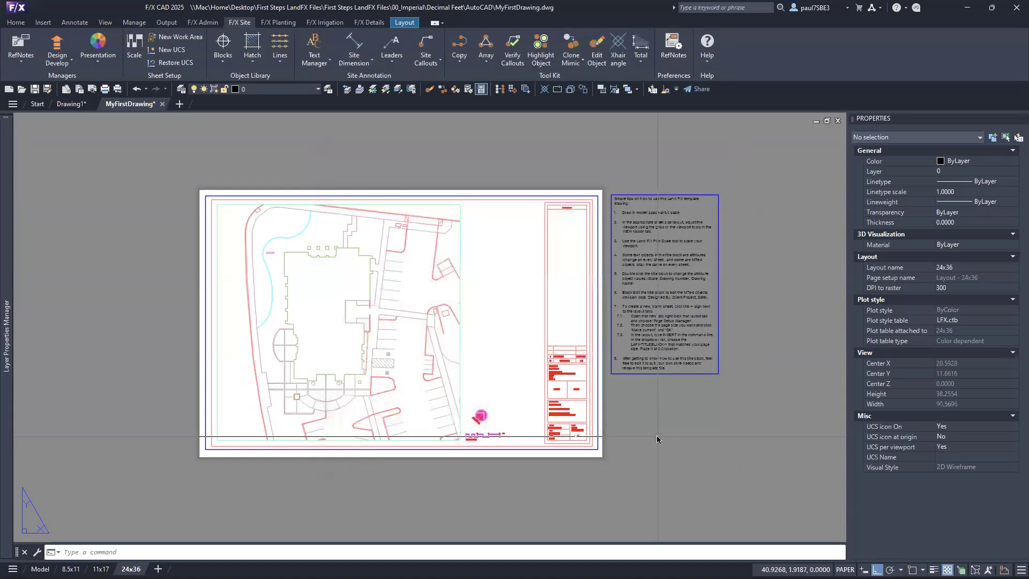
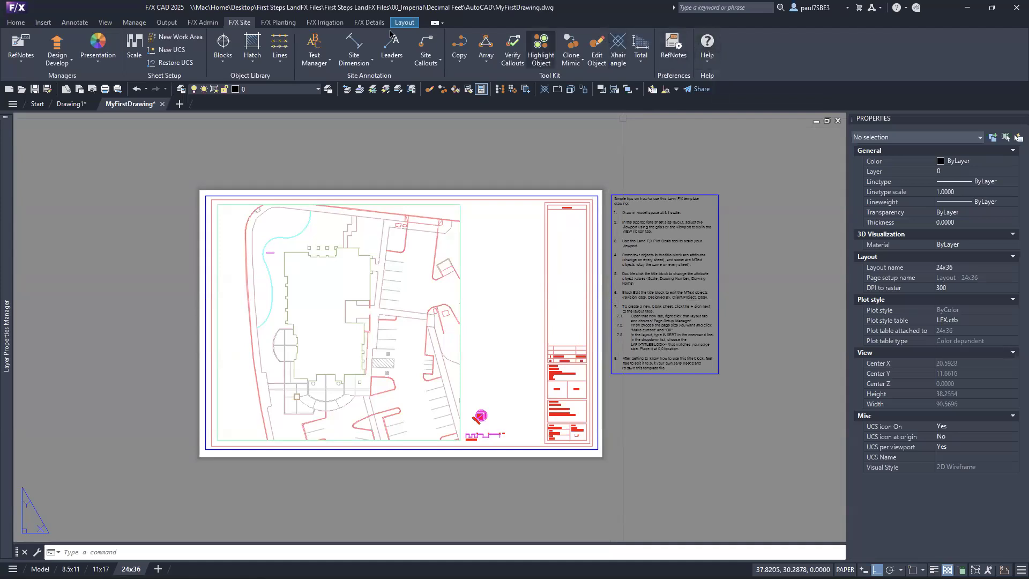
# Look over the F/X site, planting, irrigation and details tools, and open the Land F/X online help in the browser
pyautogui.click(240, 22)
pyautogui.click(275, 23)
pyautogui.click(323, 23)
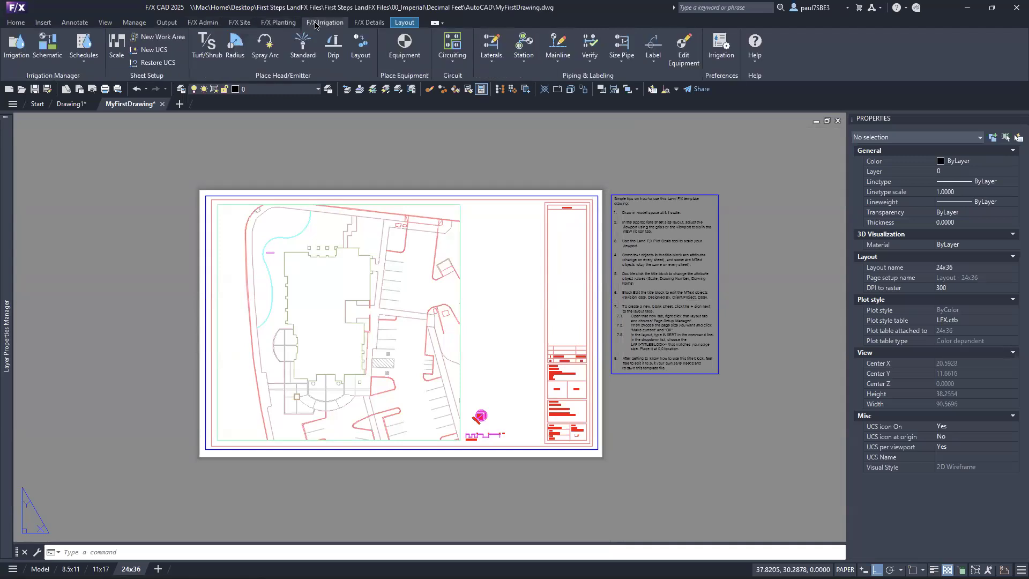
pyautogui.click(369, 24)
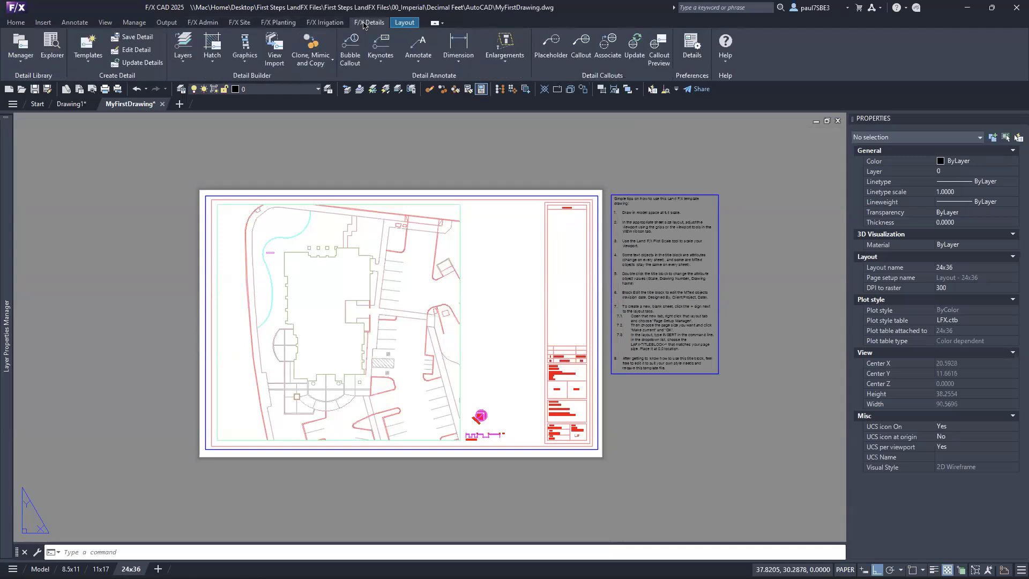
pyautogui.click(734, 66)
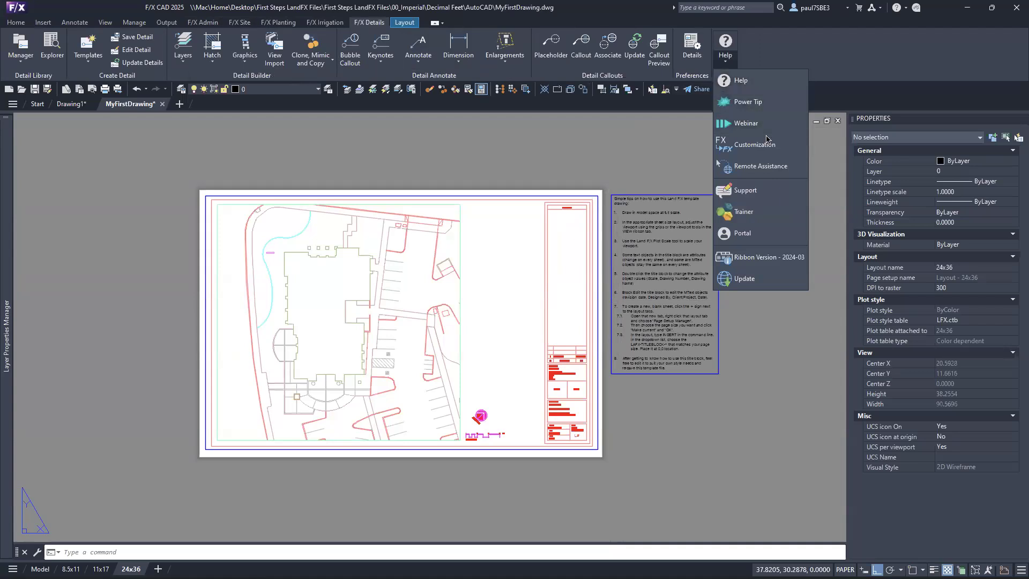
pyautogui.click(763, 87)
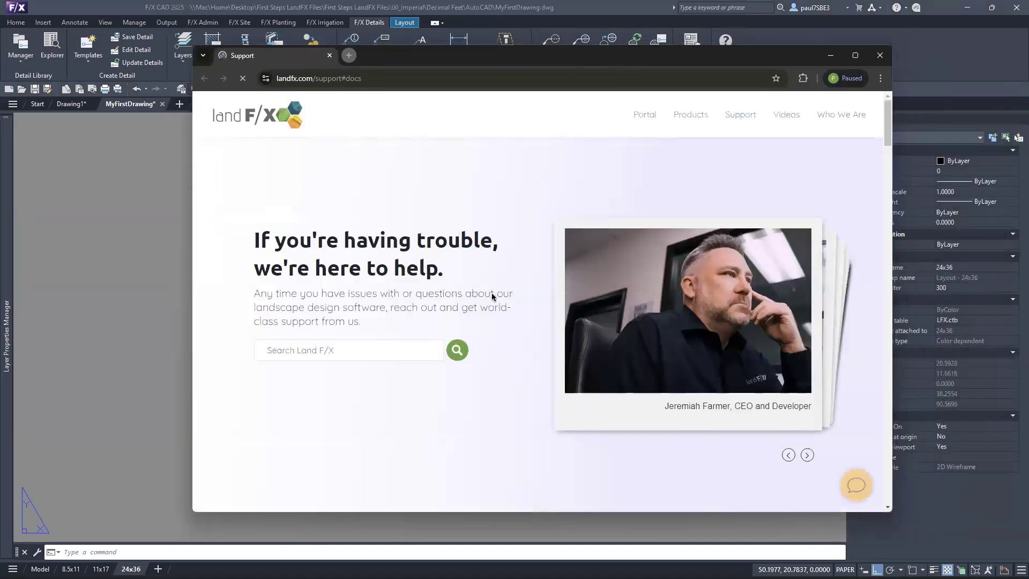
# Examine the support page's search field, latest updates, cloud status and documentation categories
pyautogui.click(356, 351)
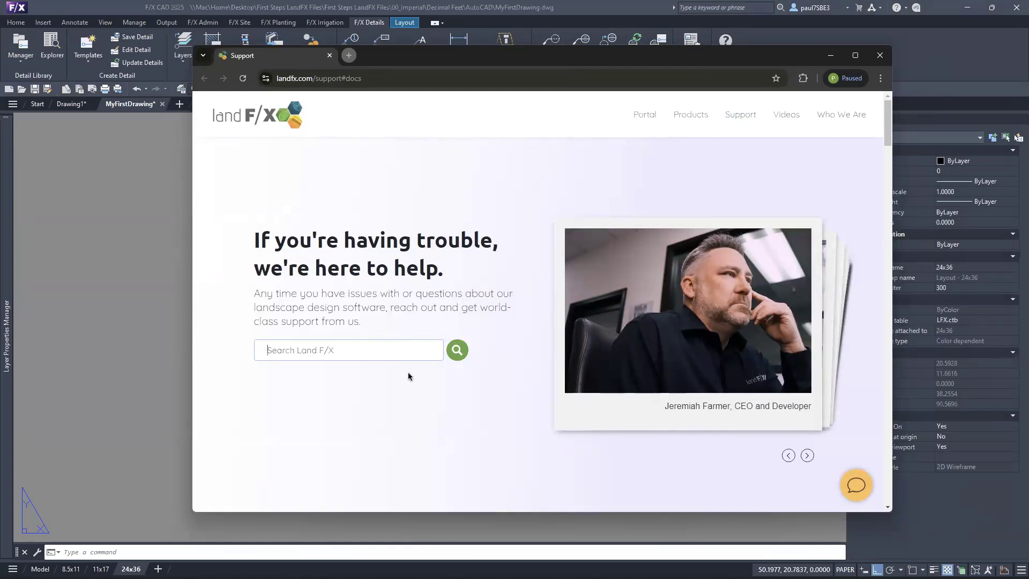
pyautogui.scroll(-5, 416, 372)
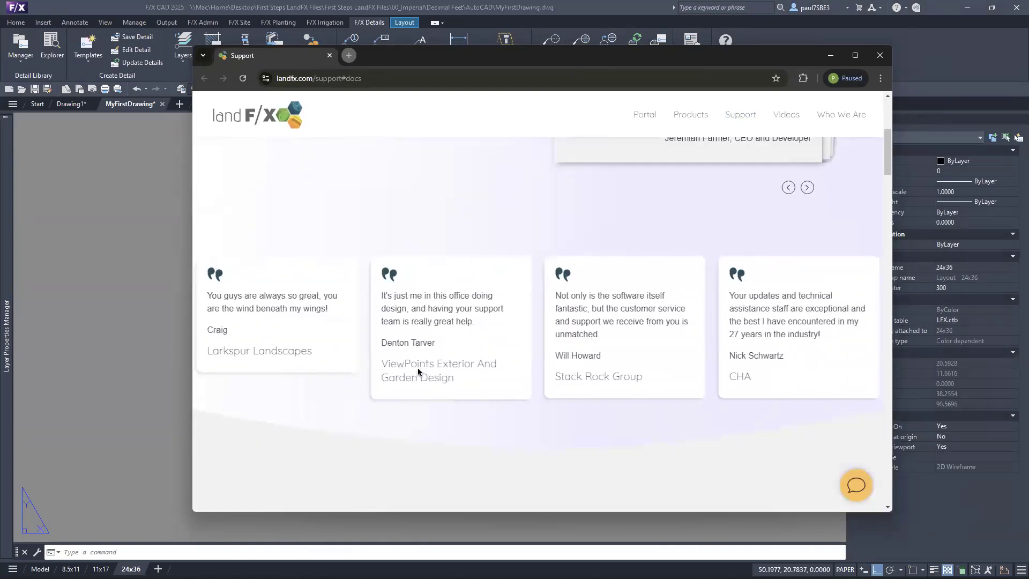
pyautogui.scroll(-2, 417, 368)
pyautogui.scroll(-3, 421, 370)
pyautogui.scroll(9, 313, 308)
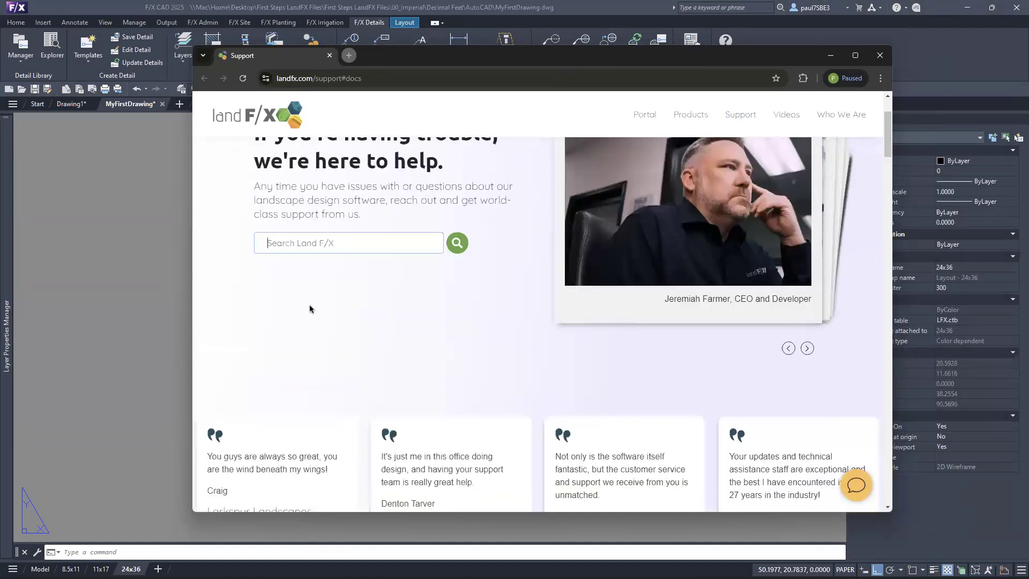
pyautogui.scroll(-5, 453, 432)
pyautogui.scroll(-5, 622, 343)
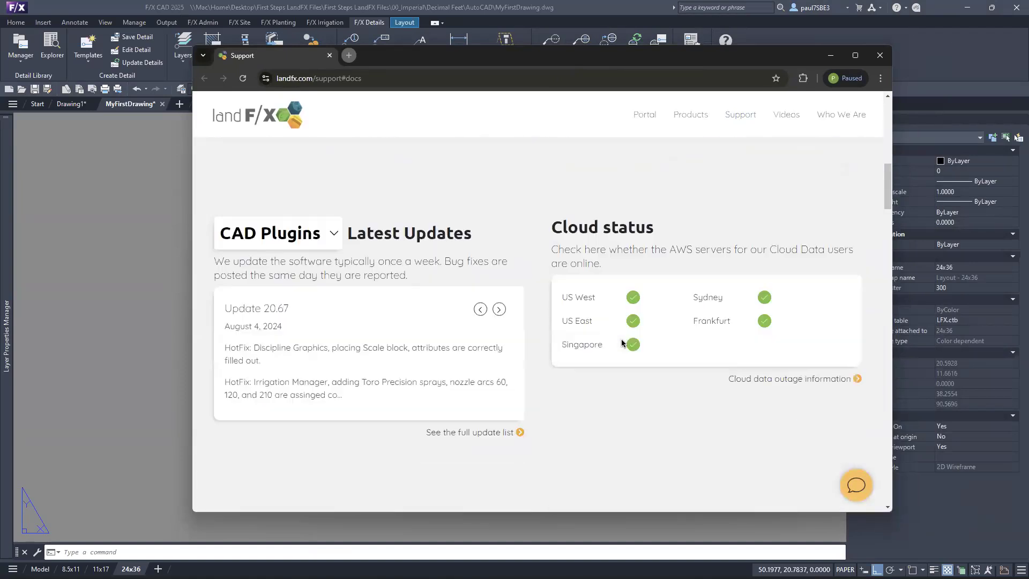
pyautogui.scroll(-7, 622, 343)
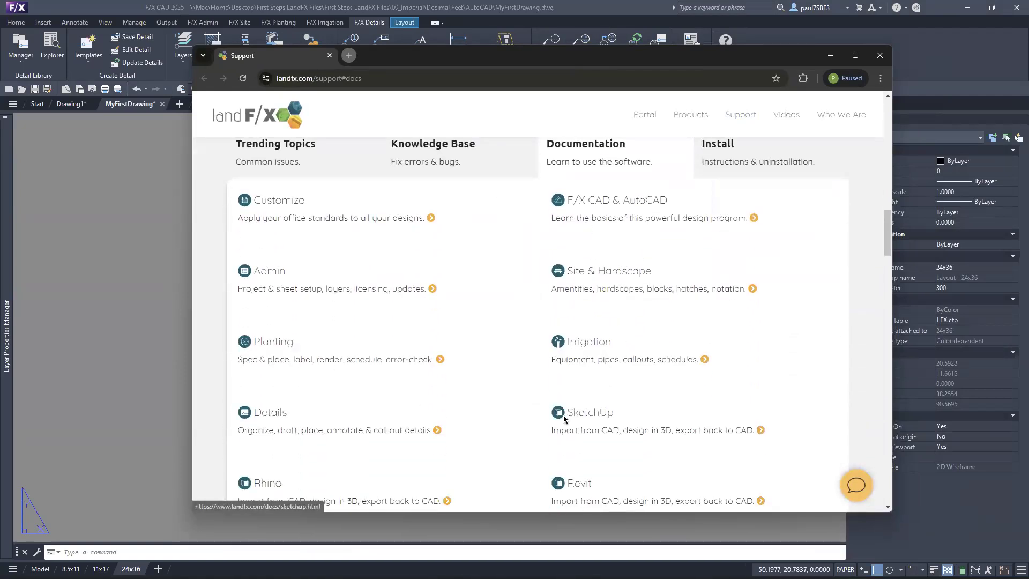
pyautogui.scroll(-2, 565, 416)
pyautogui.scroll(2, 566, 414)
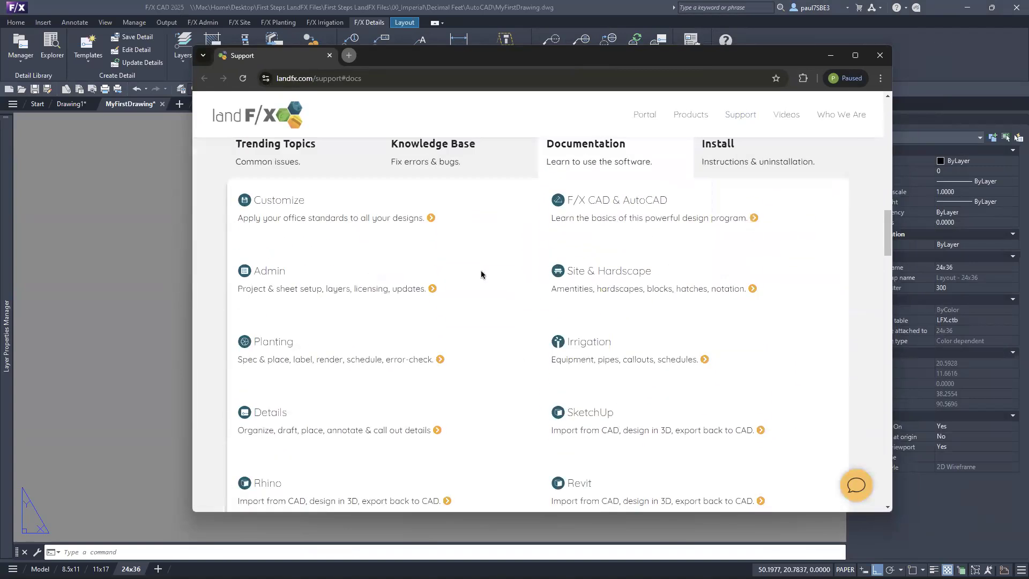
# View the Knowledge Base and Trending Topics sections of the support page and close the browser
pyautogui.click(455, 171)
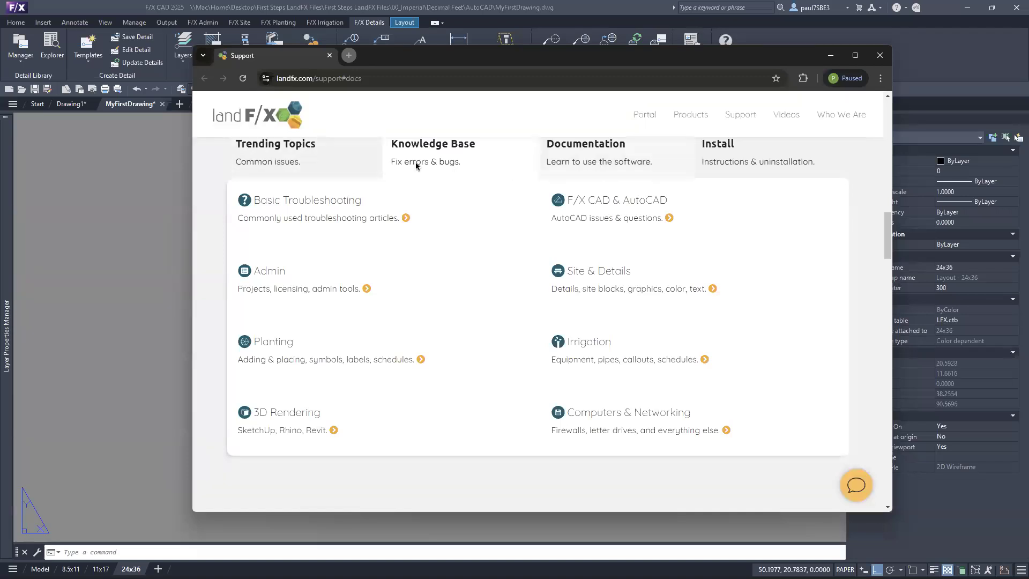
pyautogui.click(282, 147)
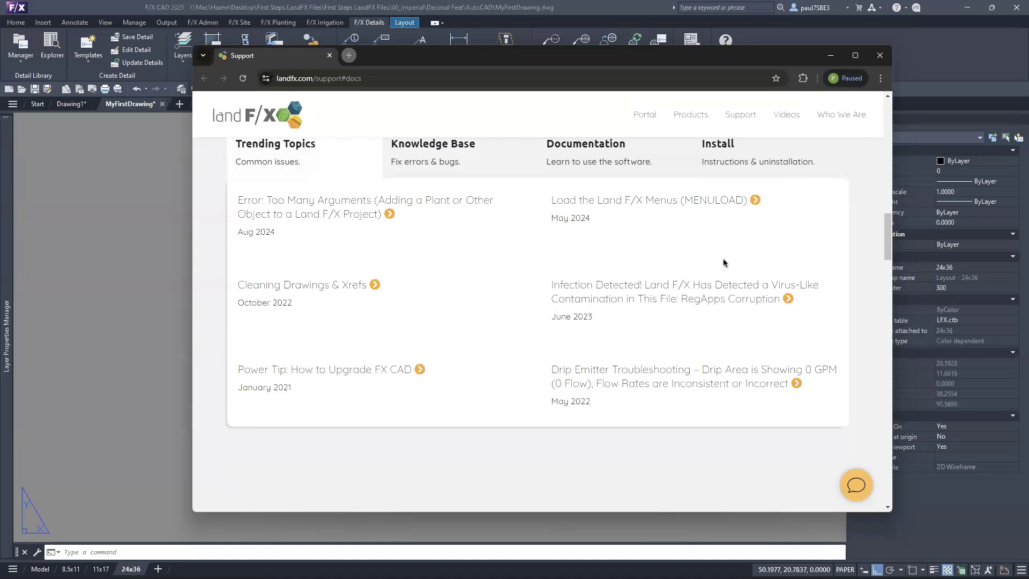
pyautogui.scroll(10, 722, 260)
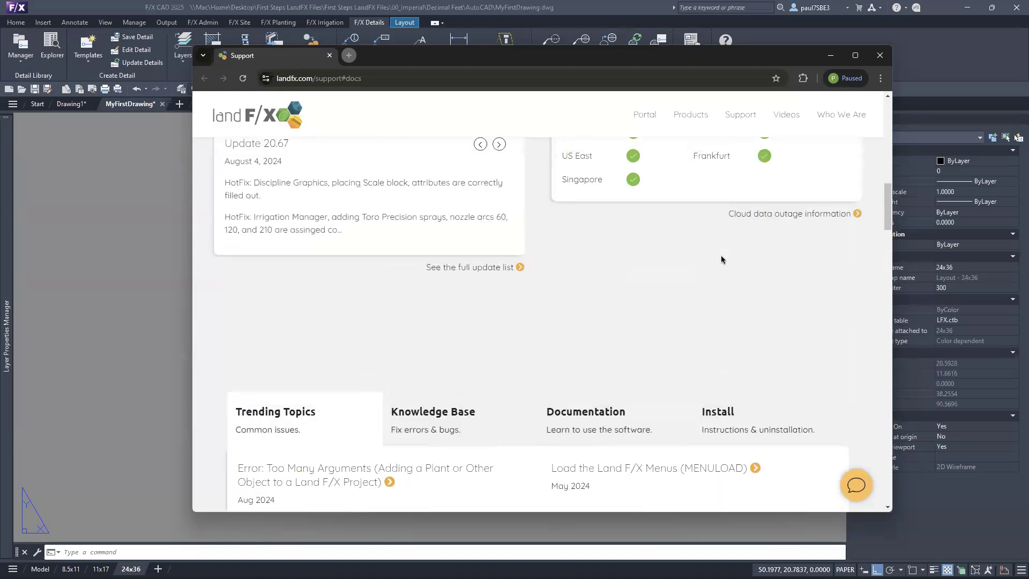
pyautogui.scroll(3, 721, 260)
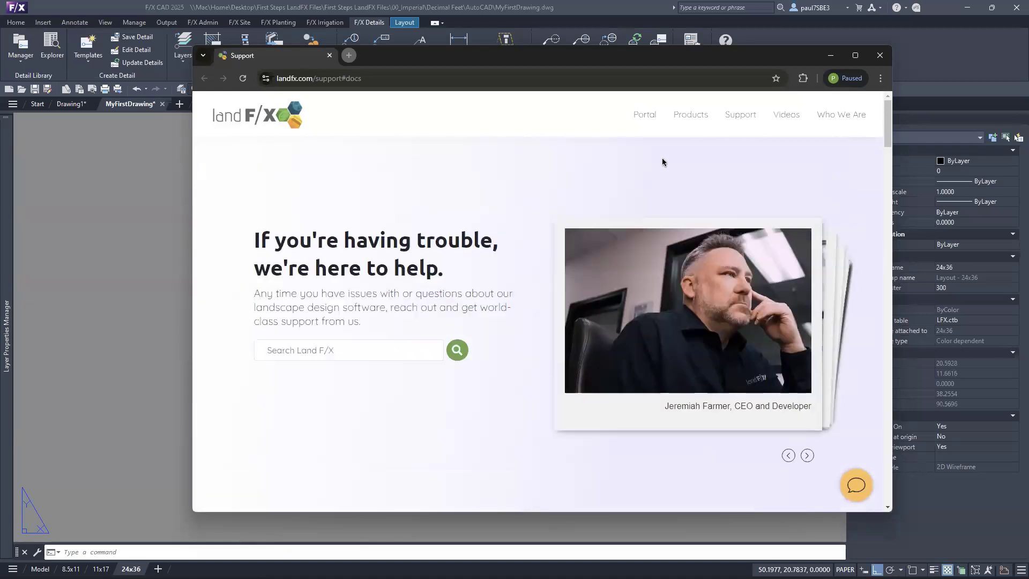
pyautogui.click(880, 56)
# Launch the Land F/X Trainer, bring its window fully into view and choose the Planting course
pyautogui.click(721, 63)
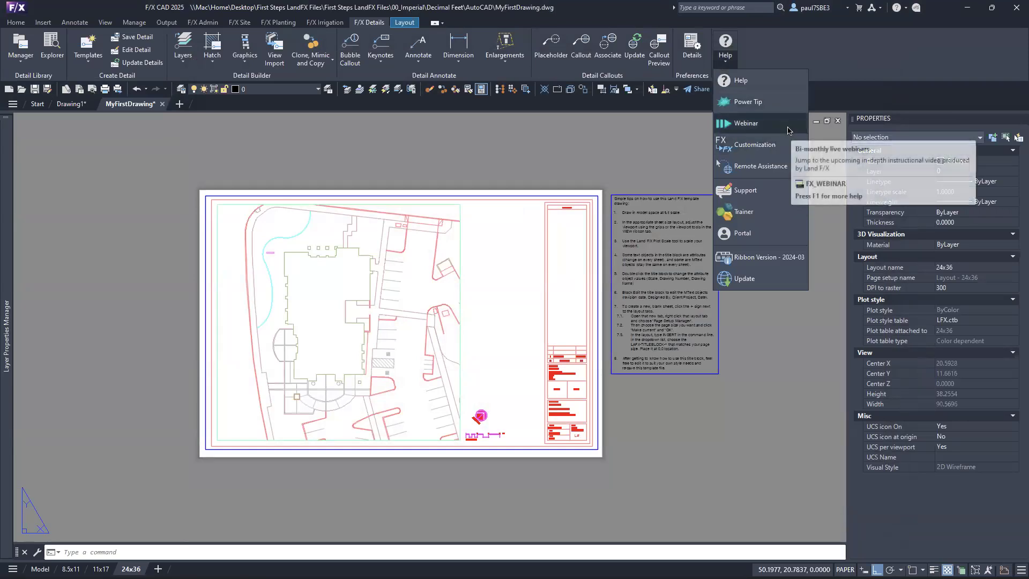
pyautogui.click(759, 210)
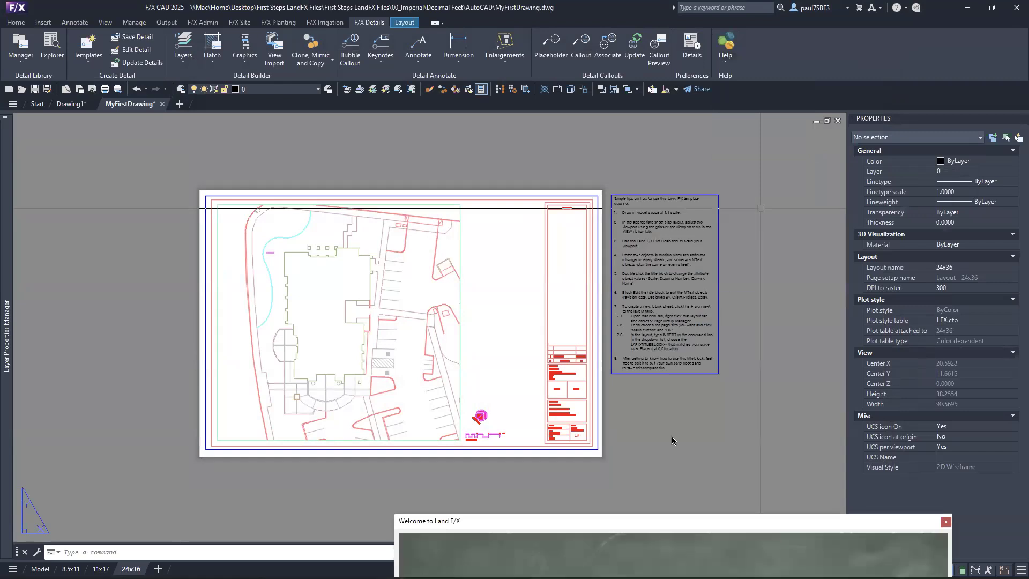
pyautogui.moveTo(681, 528); pyautogui.dragTo(485, 139)
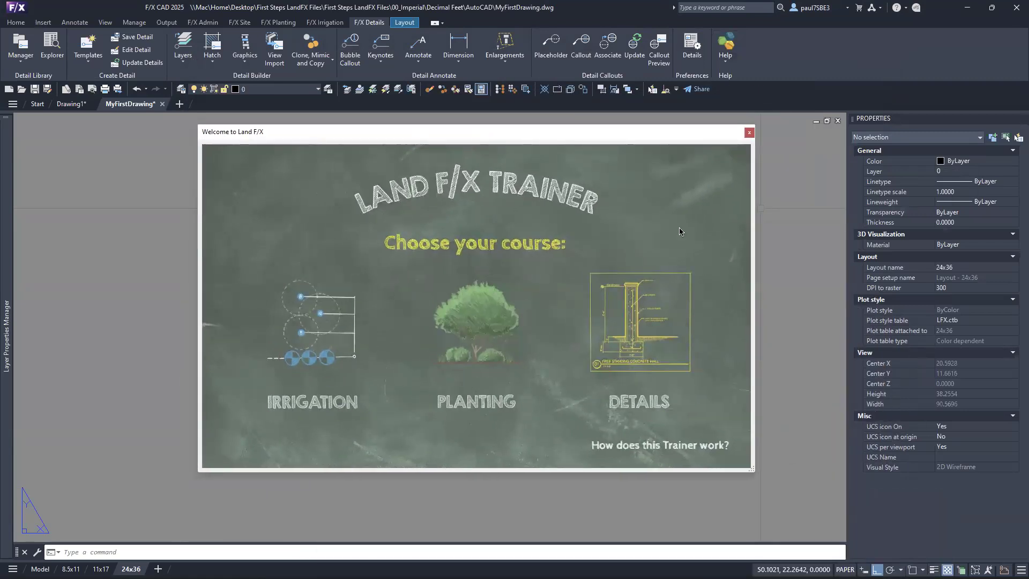
pyautogui.moveTo(465, 133); pyautogui.dragTo(647, 119)
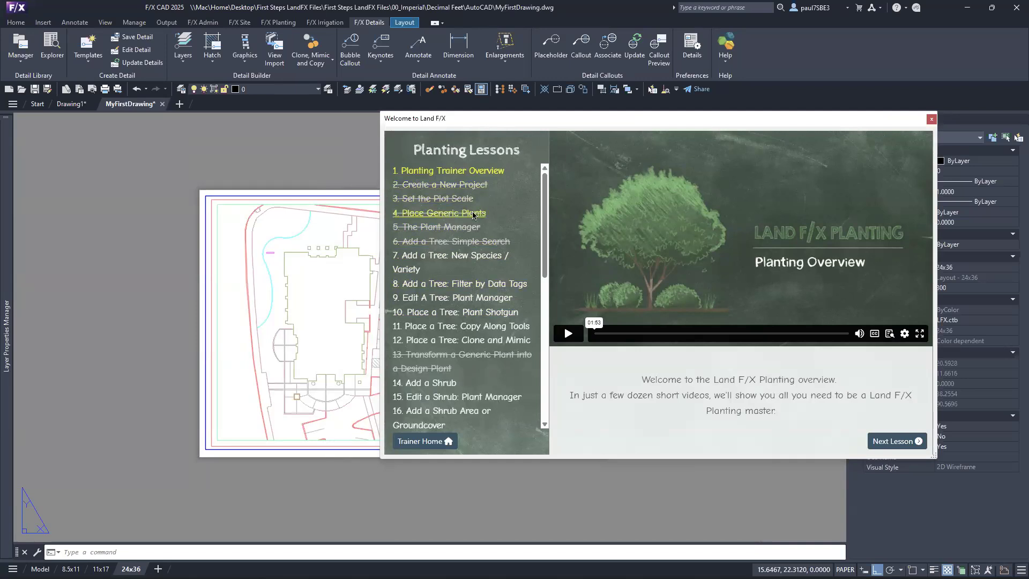
# Play the Create a New Project lesson with its sound muted and skip to near the end of the video
pyautogui.click(468, 184)
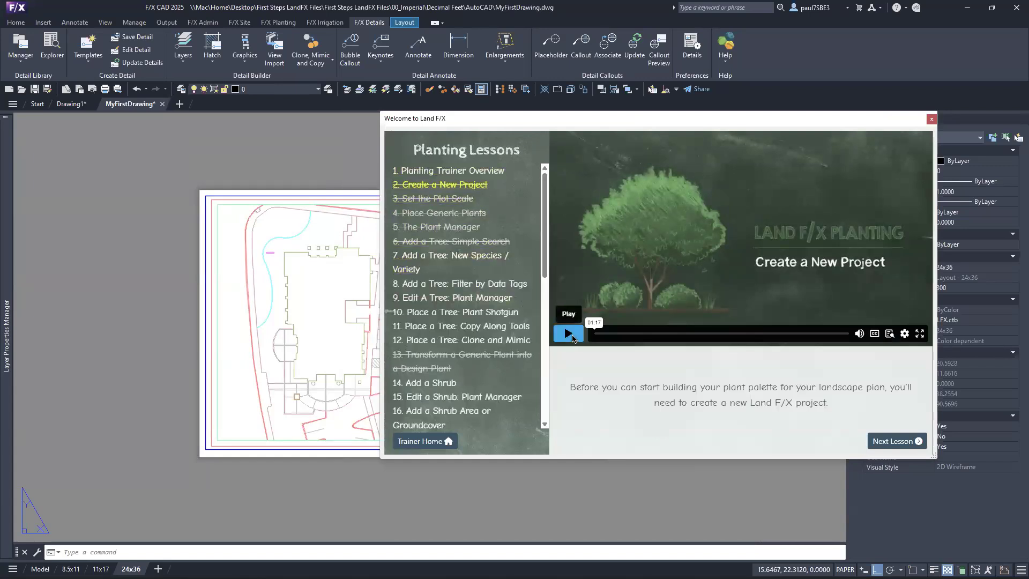
pyautogui.click(573, 338)
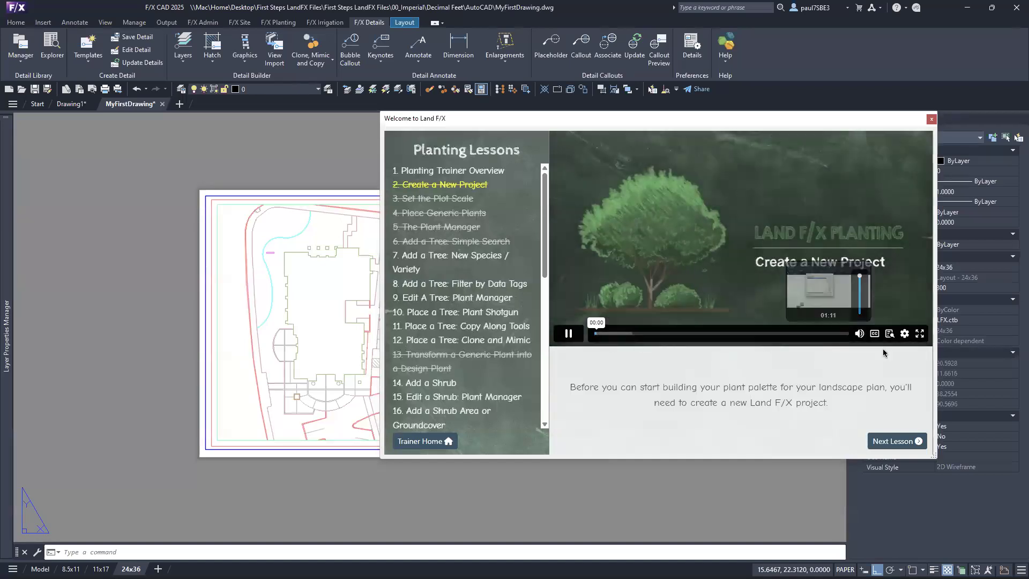
pyautogui.click(859, 333)
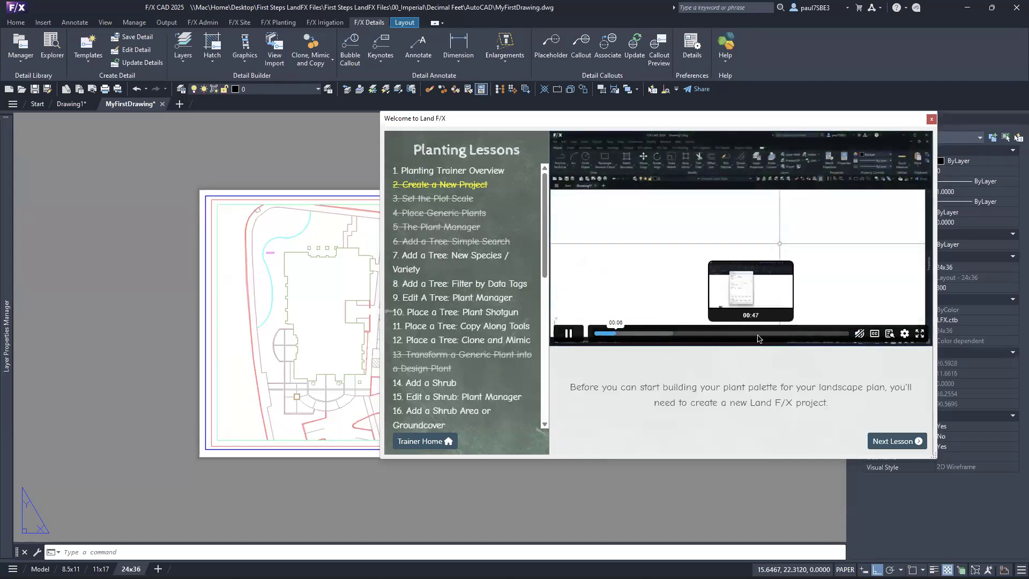
pyautogui.click(837, 333)
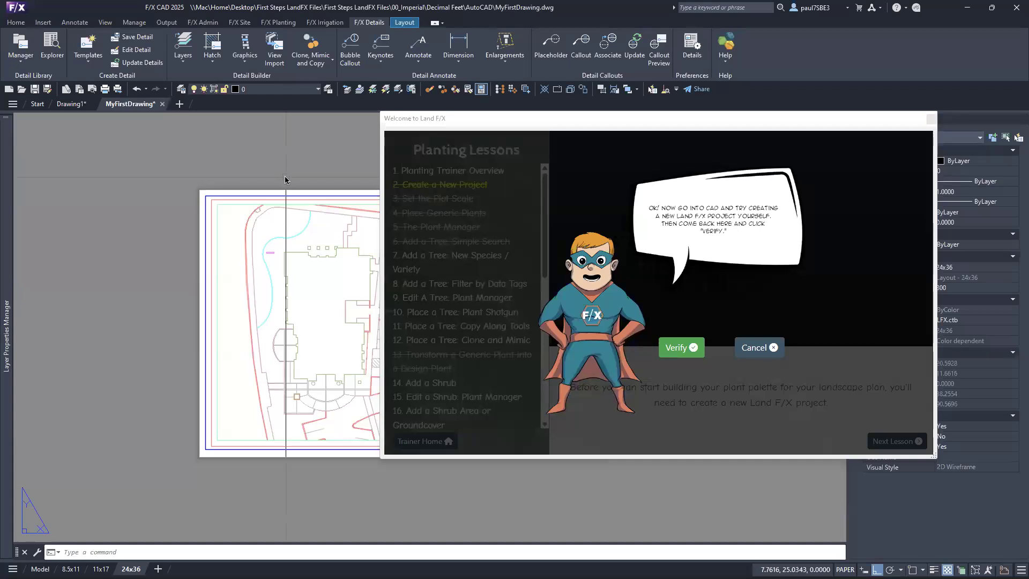
# Switch the drawing to model space and move the trainer window aside to uncover the site plan
pyautogui.moveTo(457, 119); pyautogui.dragTo(477, 136)
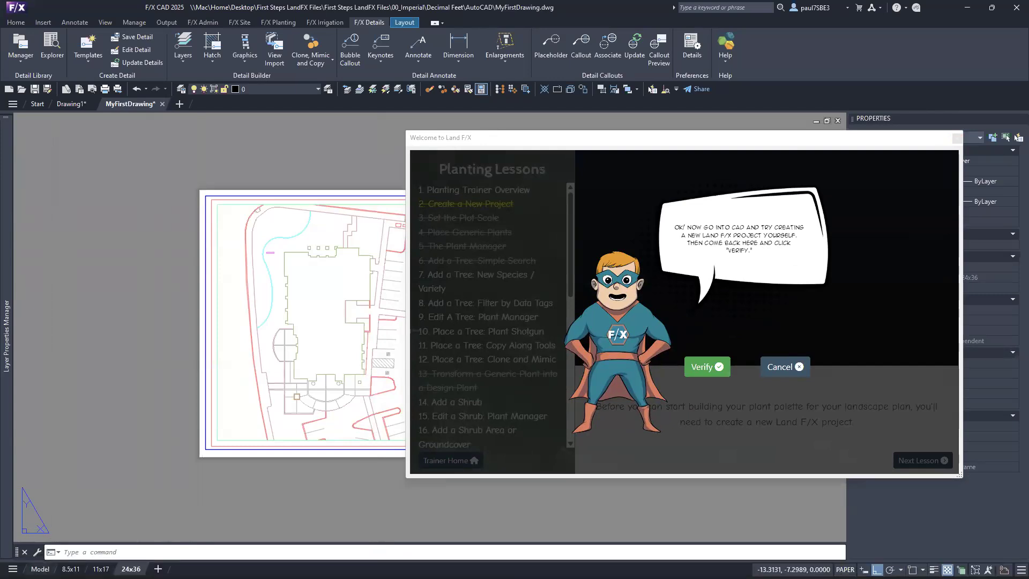
pyautogui.click(40, 567)
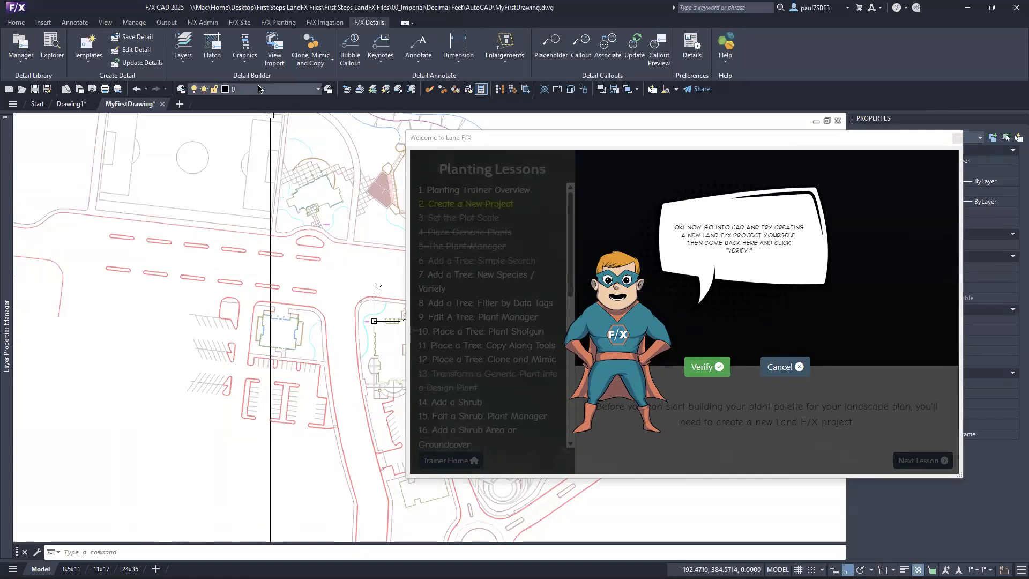
pyautogui.moveTo(460, 143); pyautogui.dragTo(532, 147)
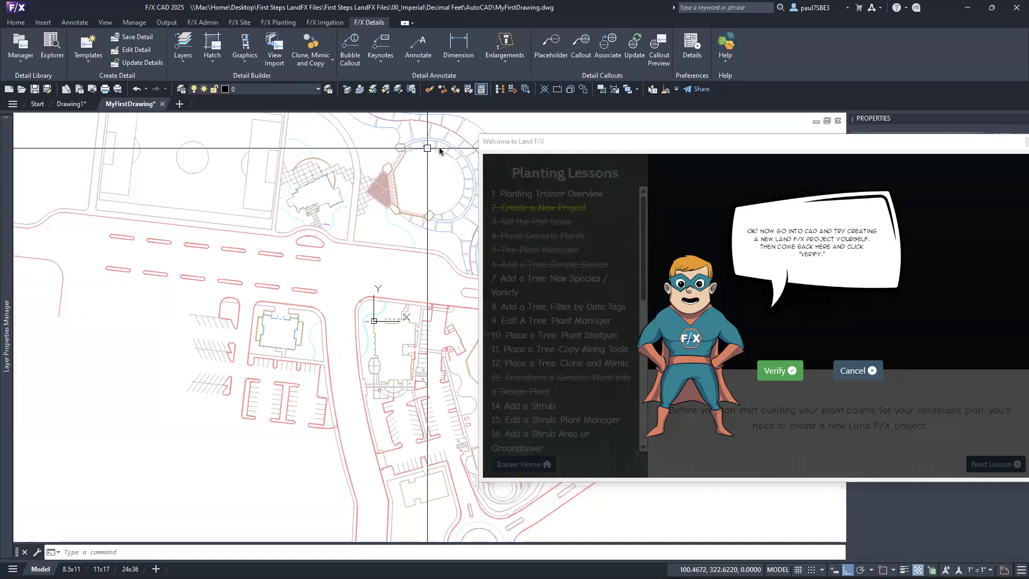
# Create a new Land F/X project with number 0824 and name MyFirstProject, keeping the Imperial preference set
pyautogui.click(203, 23)
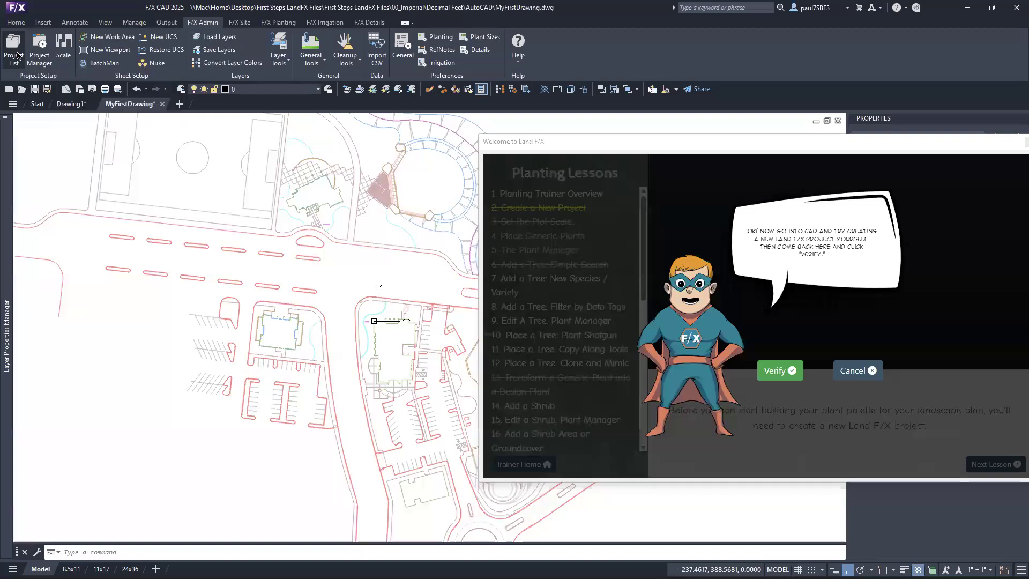
pyautogui.click(17, 55)
pyautogui.moveTo(677, 298); pyautogui.dragTo(279, 179)
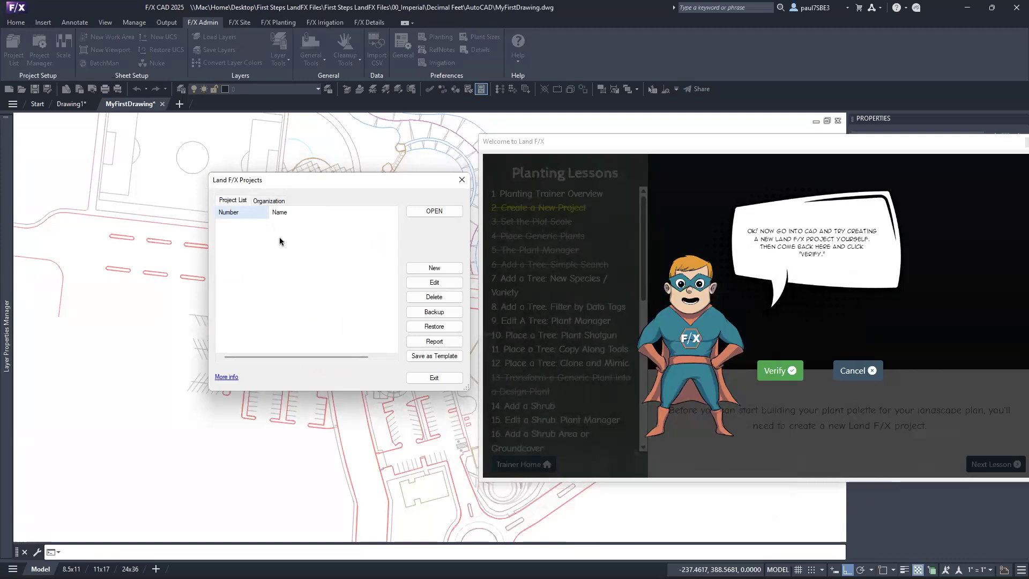
pyautogui.click(281, 213)
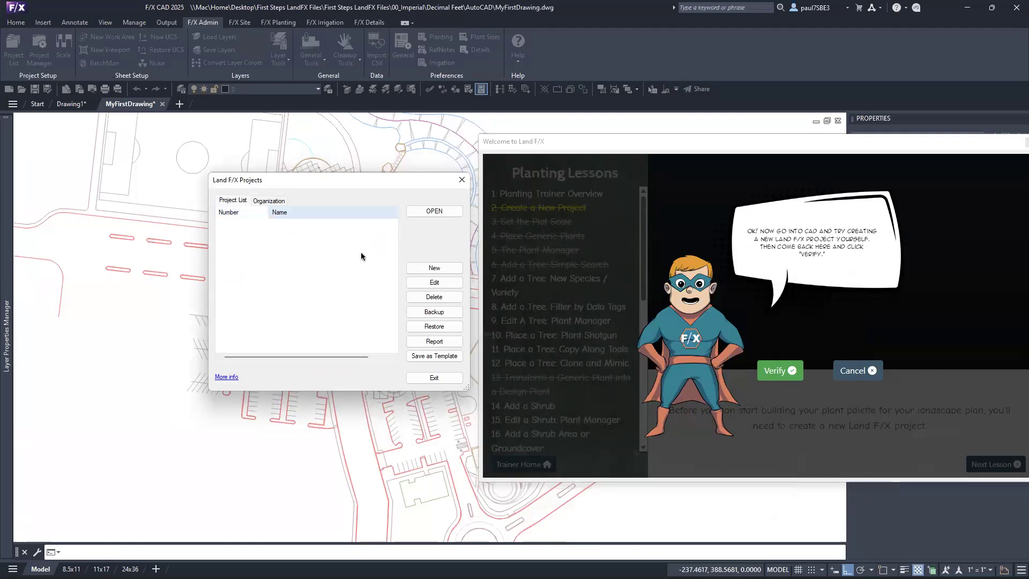
pyautogui.click(440, 273)
pyautogui.moveTo(349, 506); pyautogui.dragTo(432, 250)
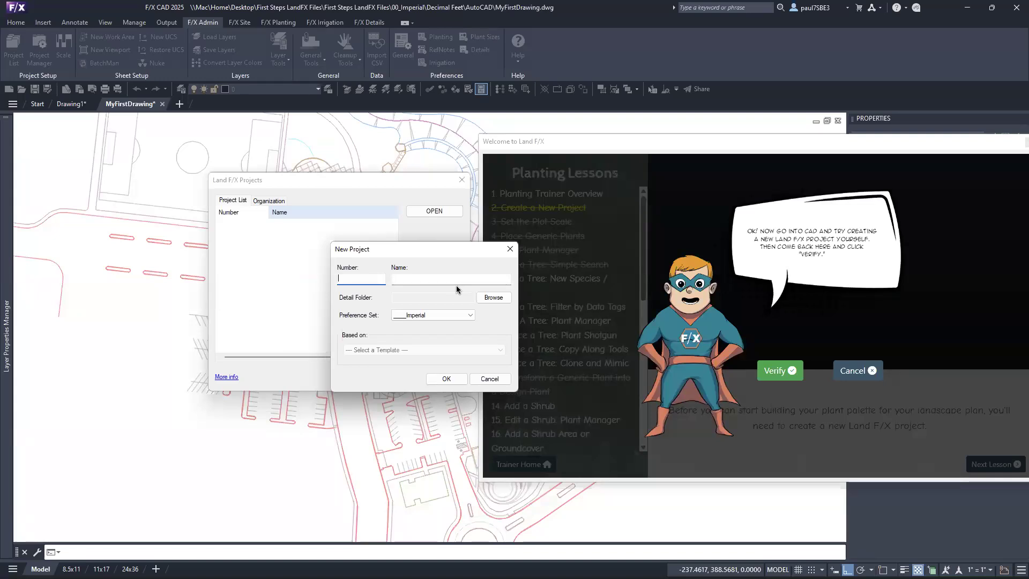
pyautogui.write('08')
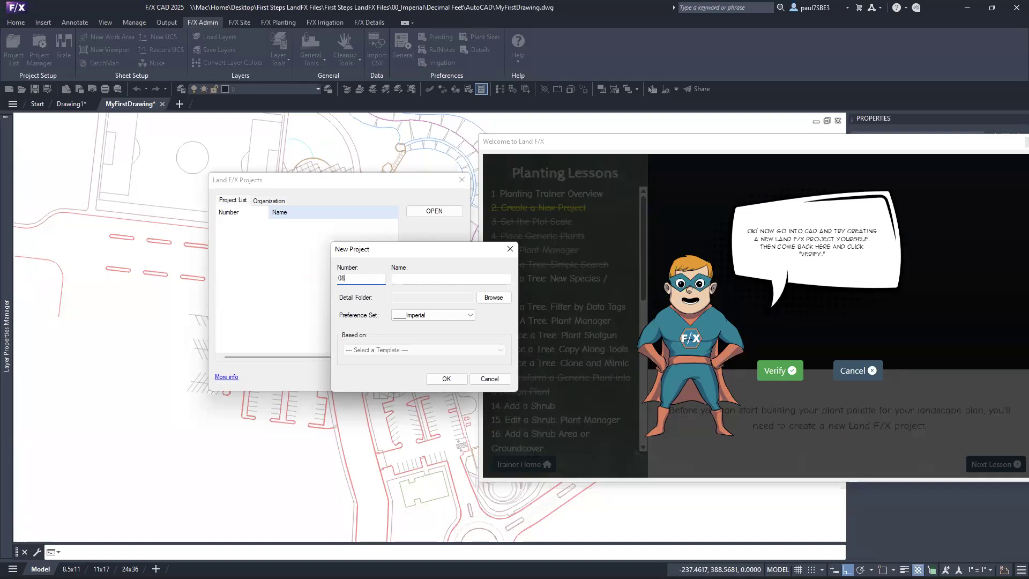
pyautogui.write('24')
pyautogui.click(458, 277)
pyautogui.write('MyFirstProject')
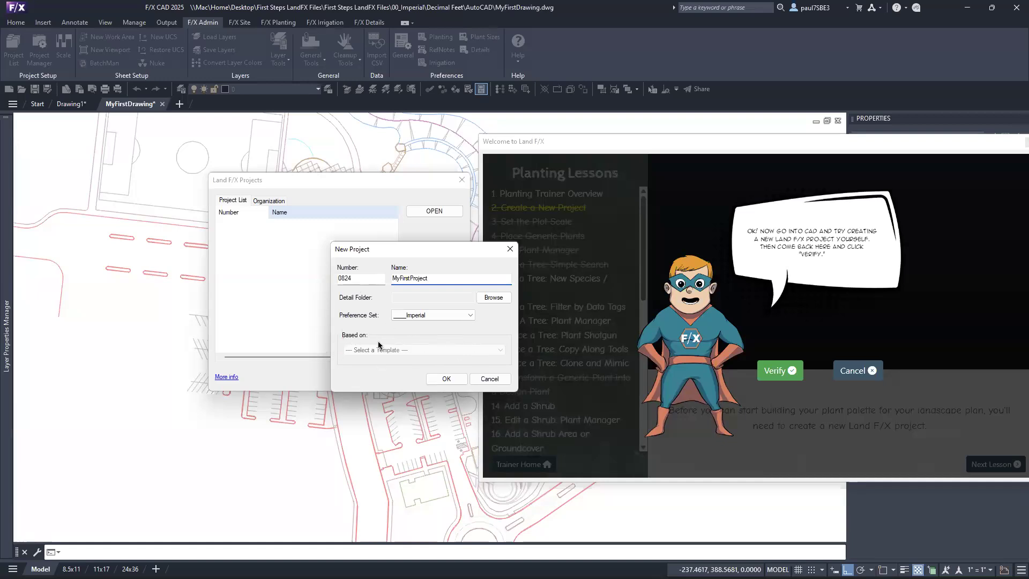
pyautogui.click(454, 378)
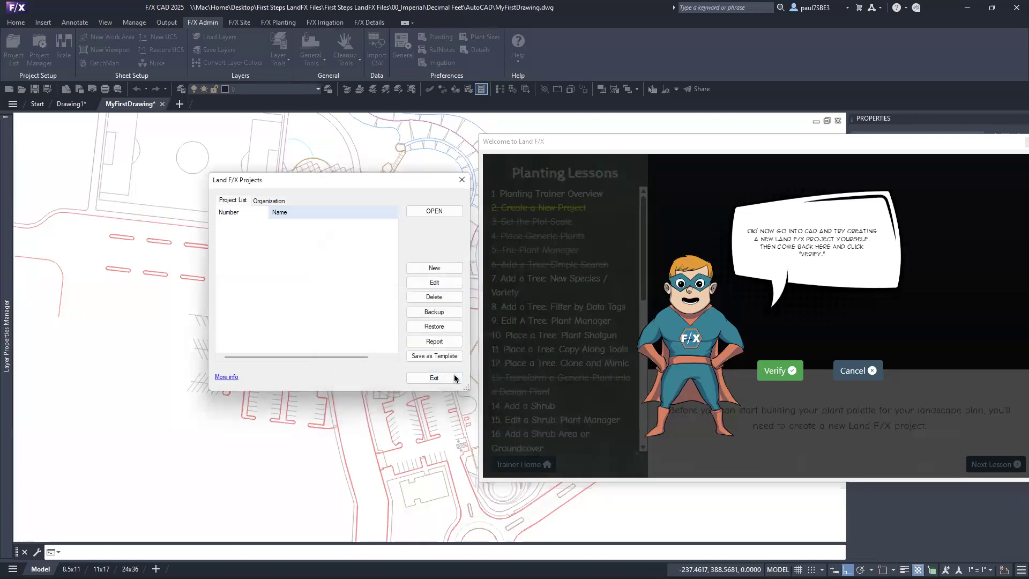
# Open MyFirstProject and enter the description "My first project in Land F/X for the webinar."
pyautogui.doubleClick(278, 219)
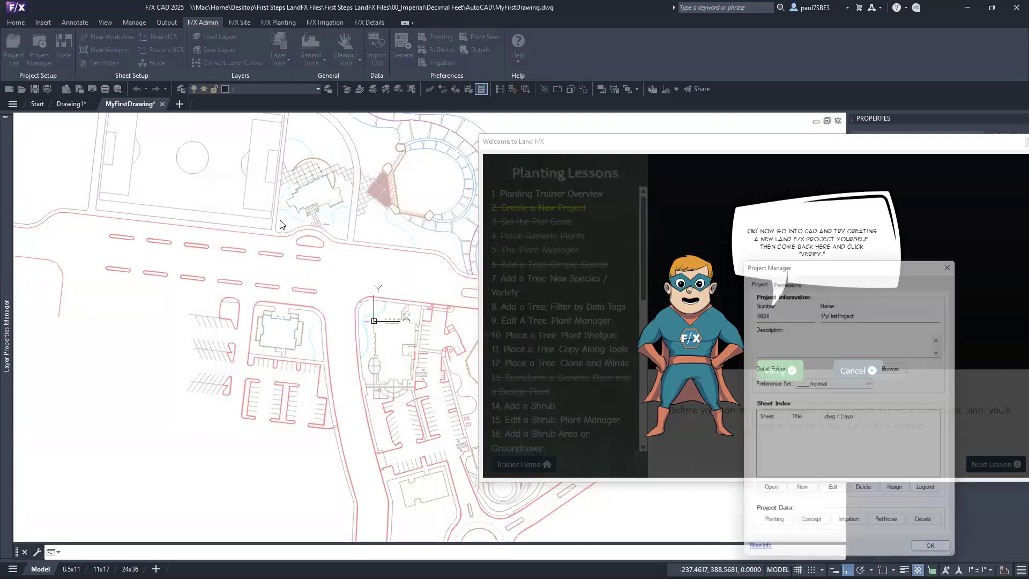
pyautogui.moveTo(802, 260); pyautogui.dragTo(368, 160)
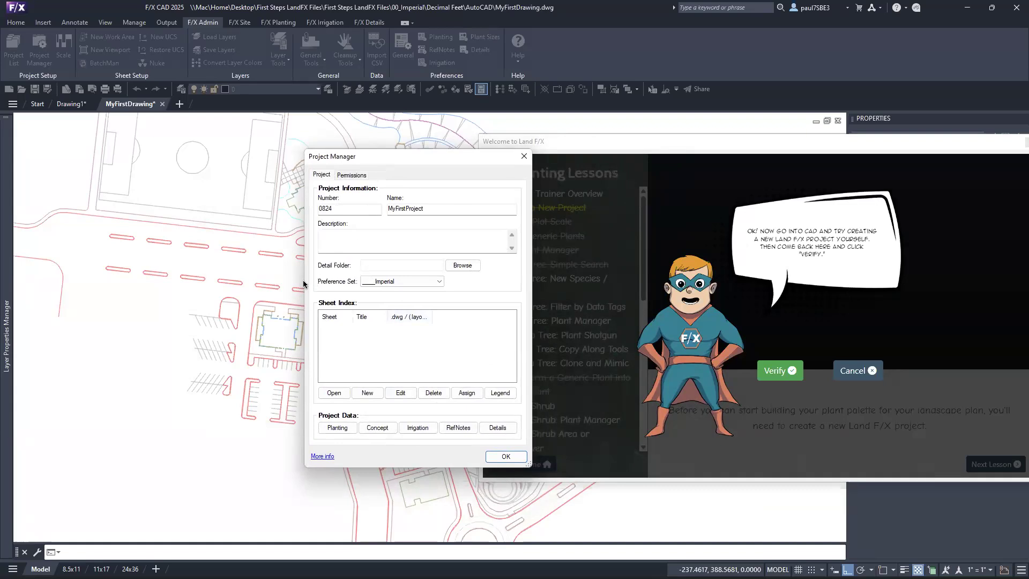
pyautogui.click(365, 245)
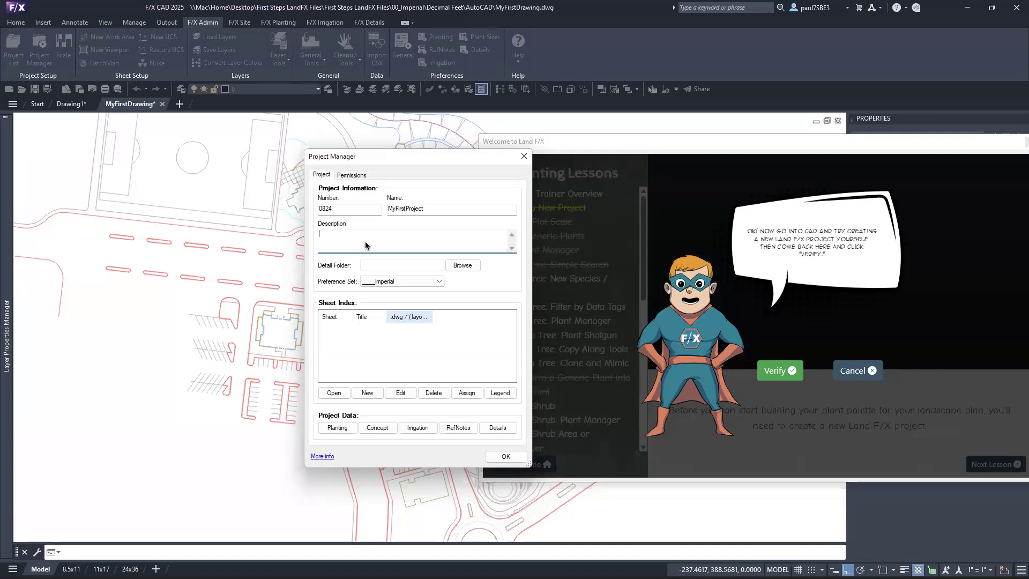
pyautogui.write('My first project in Land F/X for the tr')
pyautogui.press('BackSpace')
pyautogui.press('BackSpace')
pyautogui.write('webinar.')
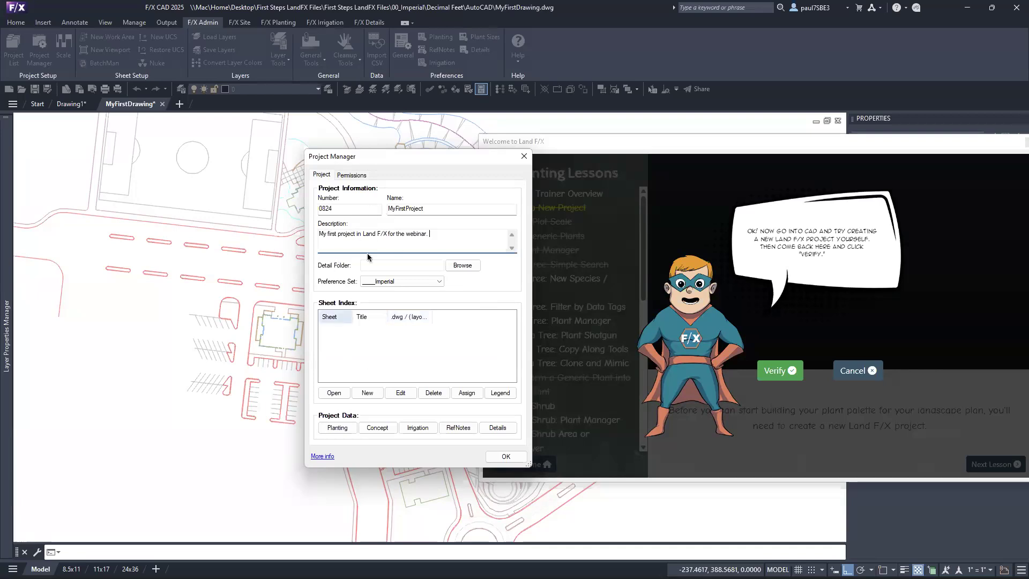
pyautogui.click(518, 459)
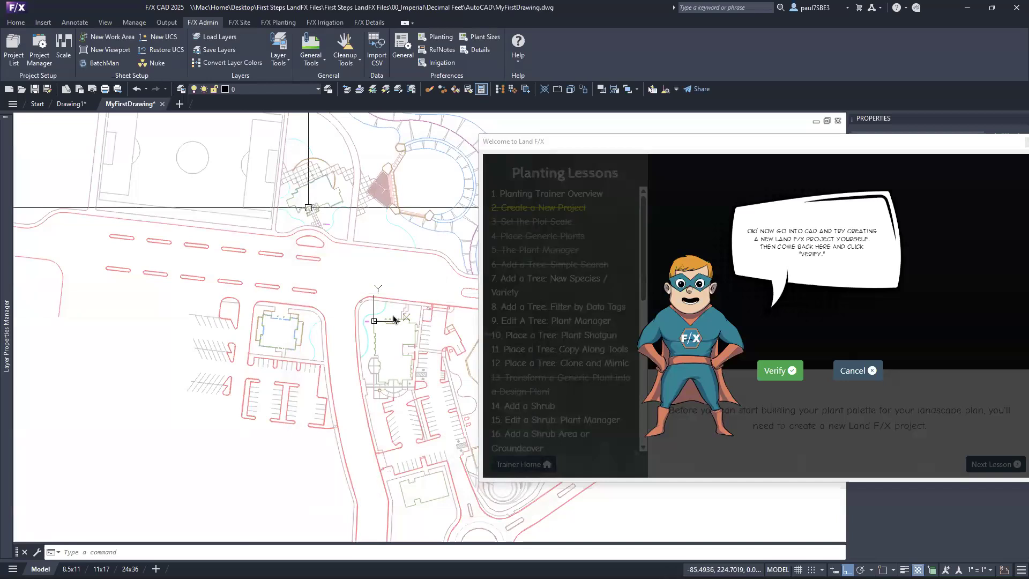
# Check the Land F/X project list for the new project, close it and verify the Create a New Project lesson in the trainer
pyautogui.click(12, 41)
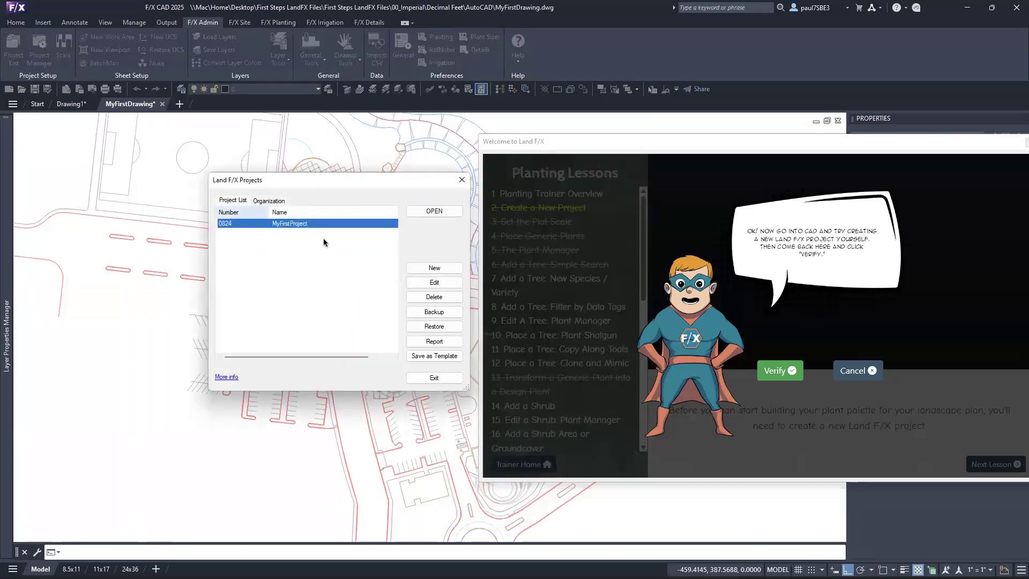
pyautogui.click(434, 378)
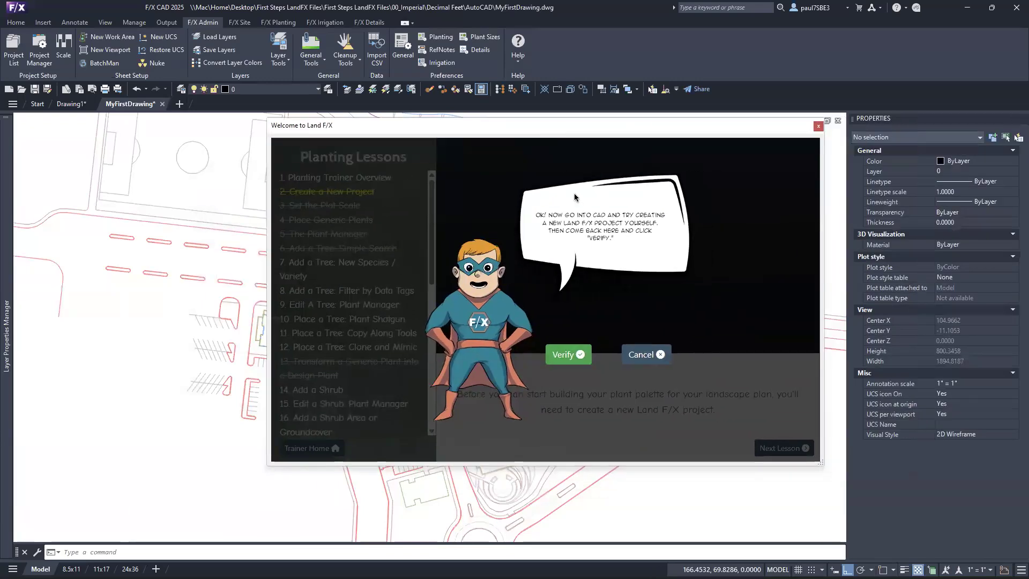
pyautogui.click(567, 356)
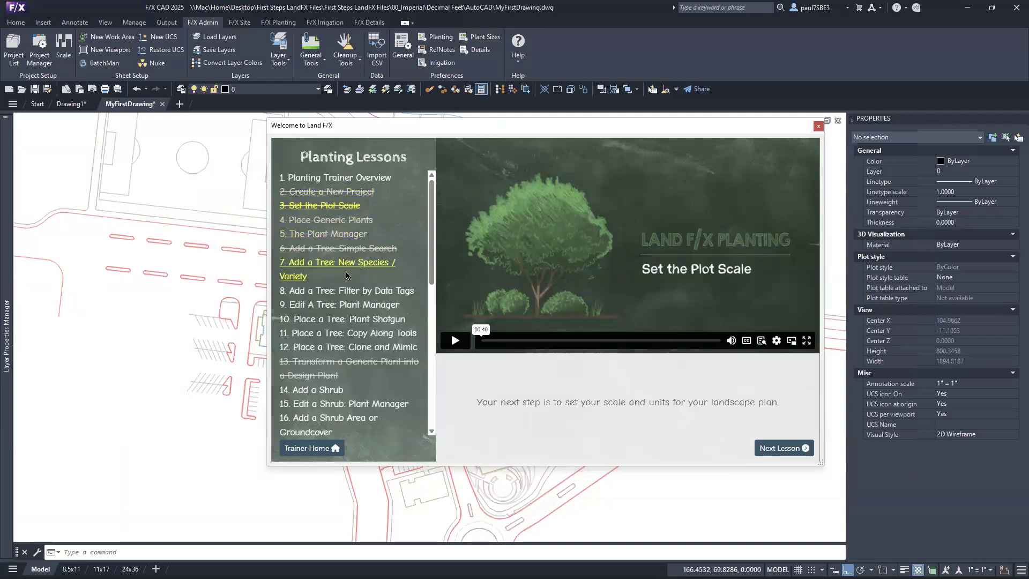
# Look through the remaining Planting lessons to the end of the list and close the trainer
pyautogui.moveTo(432, 237)
pyautogui.mouseDown()
pyautogui.moveTo(431, 273)
pyautogui.moveTo(431, 237)
pyautogui.mouseUp()
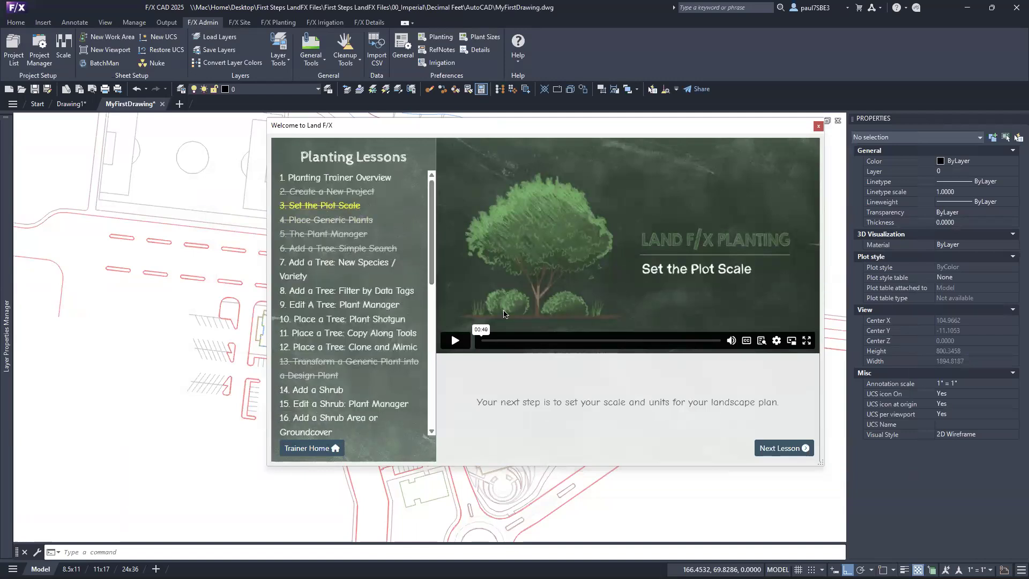
pyautogui.moveTo(430, 205); pyautogui.dragTo(426, 346)
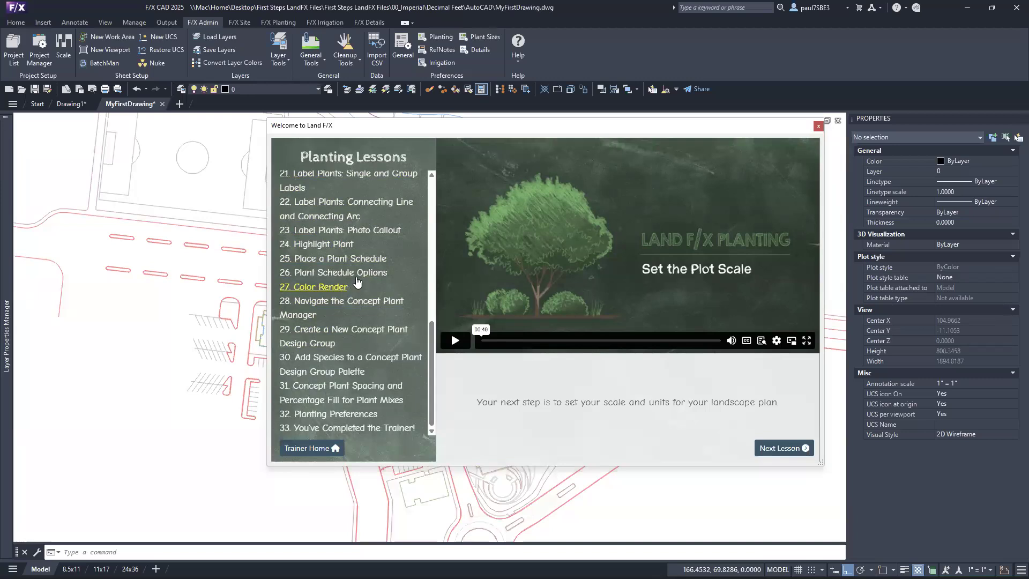
pyautogui.click(817, 128)
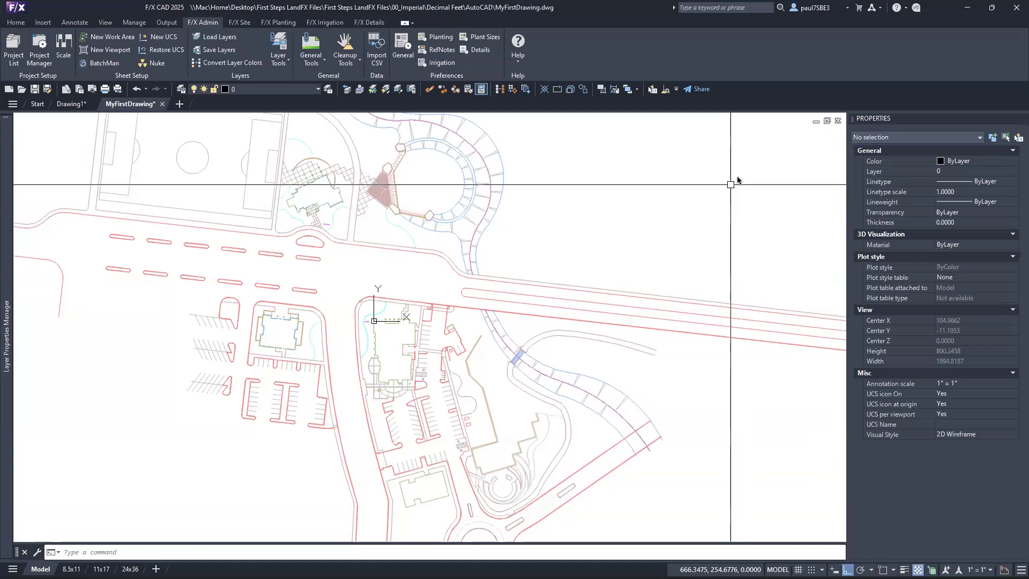
# Open the site Concept Graphics manager and start a new node item using the ARROW-50-FILLED symbol
pyautogui.moveTo(7, 333)
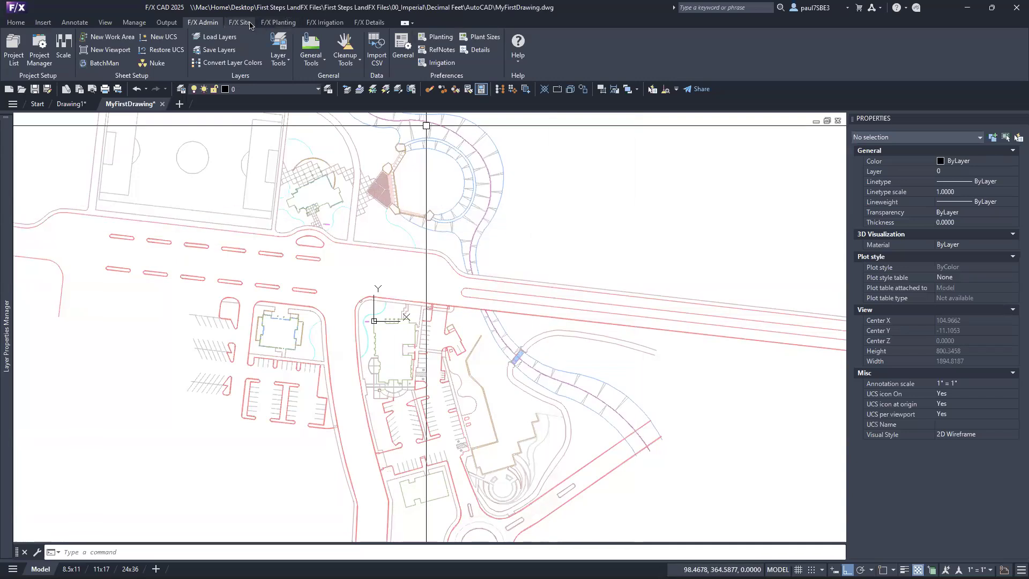
pyautogui.click(239, 22)
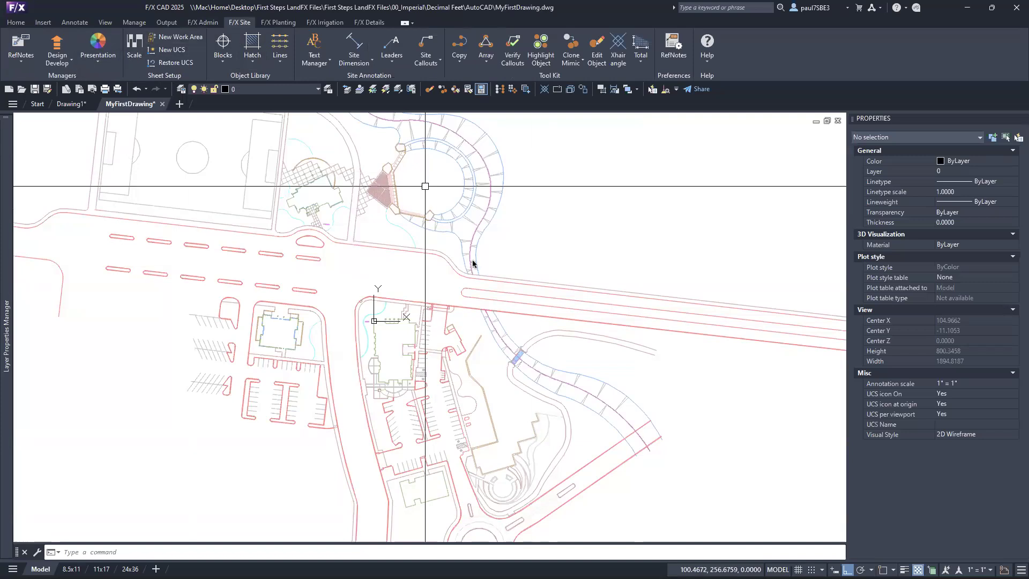
pyautogui.click(58, 60)
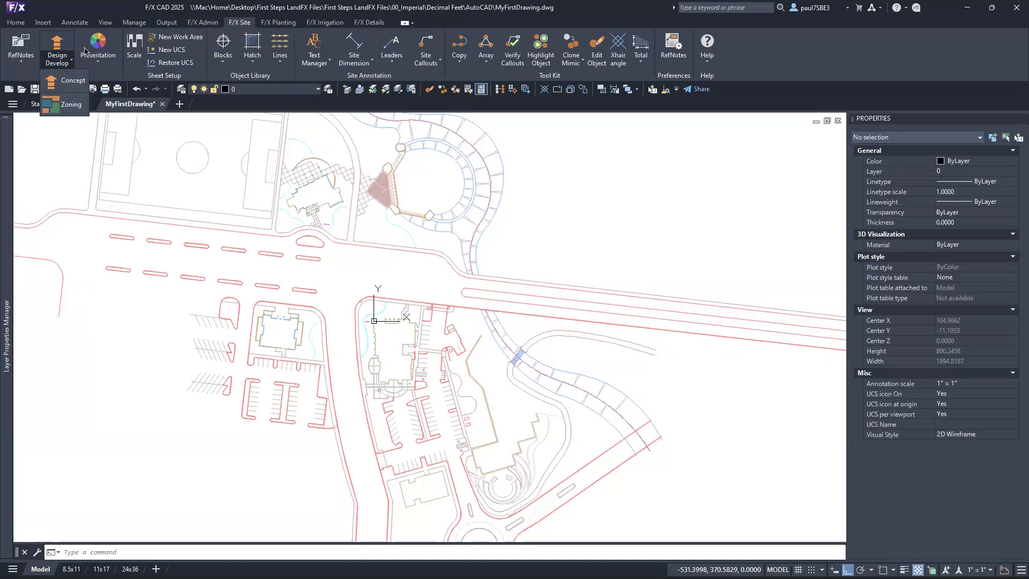
pyautogui.click(71, 81)
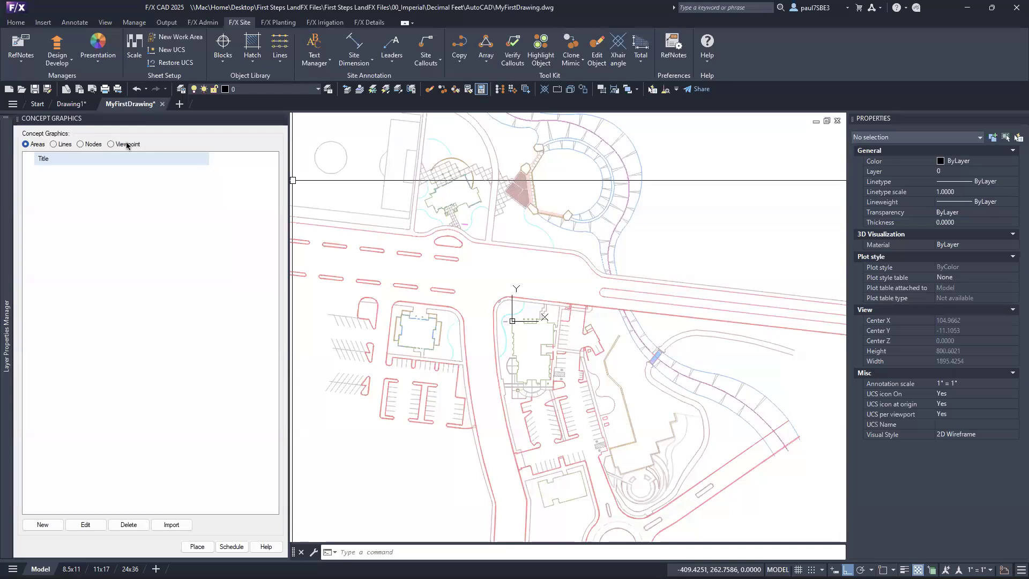
pyautogui.click(81, 145)
pyautogui.click(55, 525)
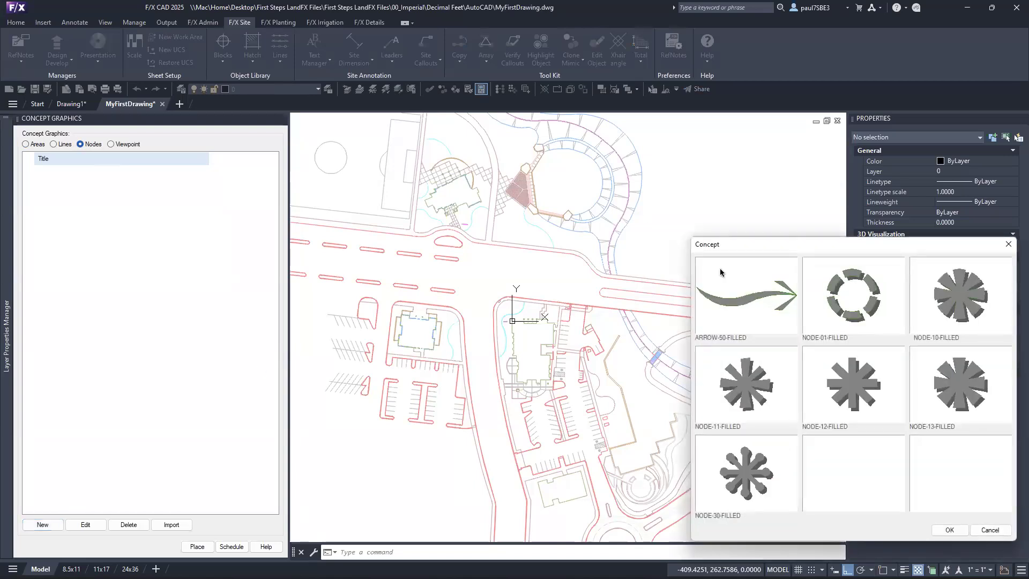
pyautogui.moveTo(741, 246); pyautogui.dragTo(444, 163)
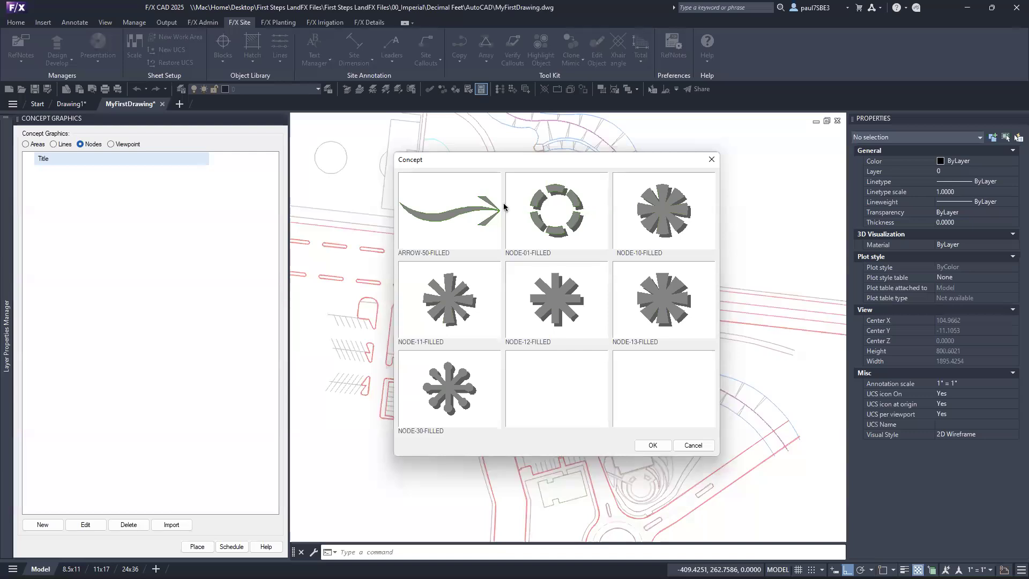
pyautogui.click(431, 220)
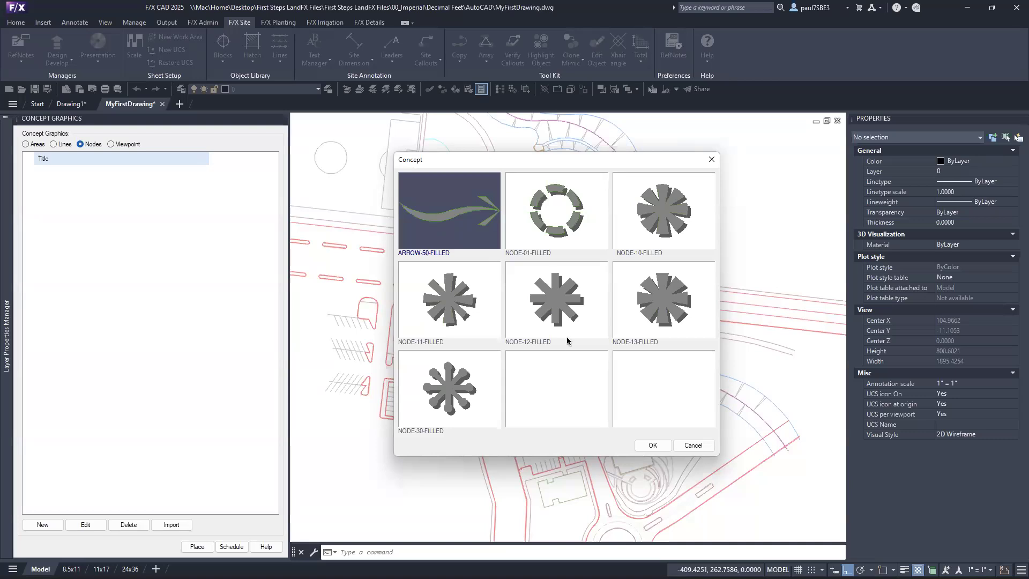
pyautogui.click(653, 446)
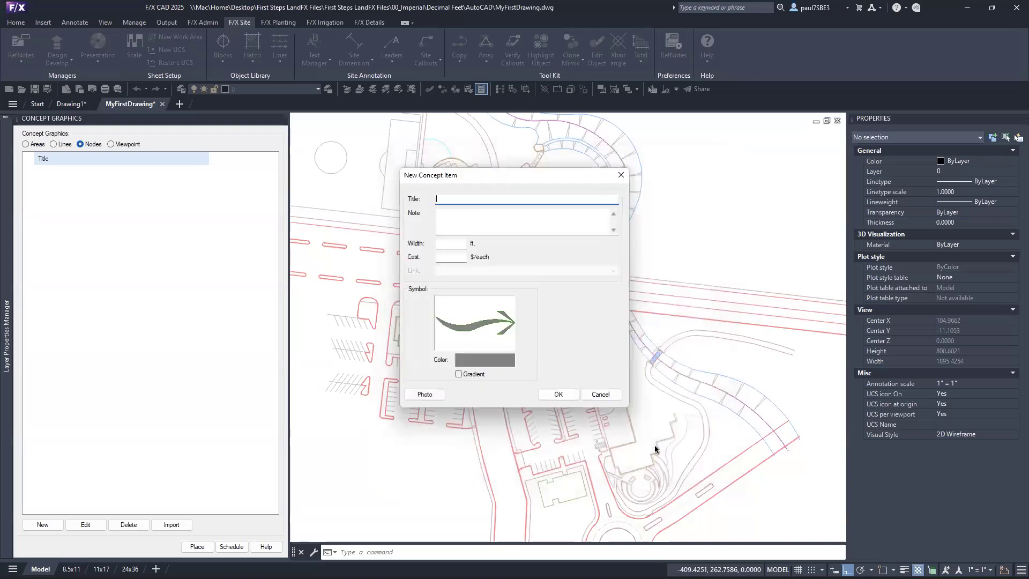
# Title the new concept item "Prevailing Wind Direction" and set its width to 20 ft
pyautogui.write('Prevailing Wind Direction')
pyautogui.click(529, 220)
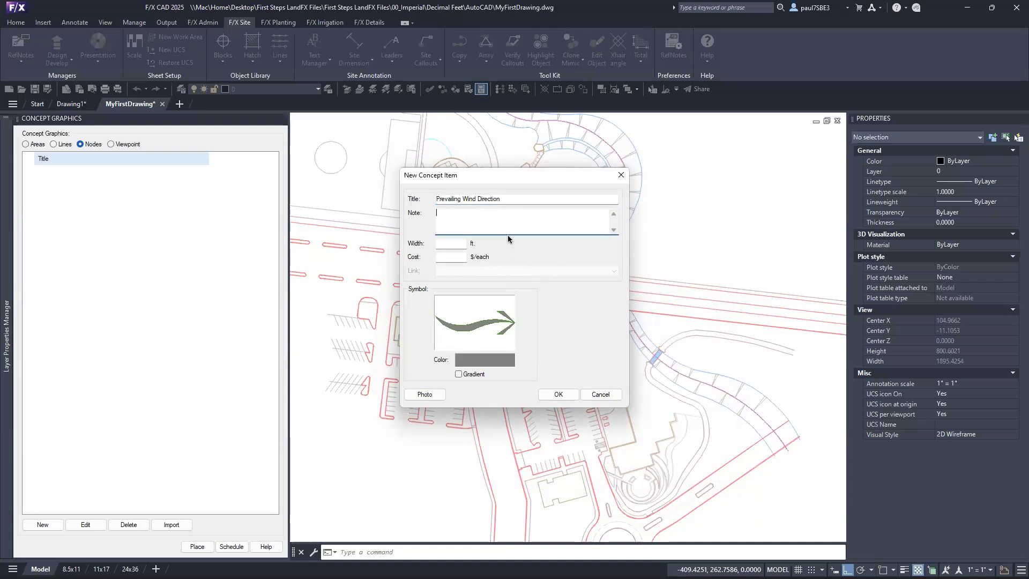
pyautogui.click(459, 244)
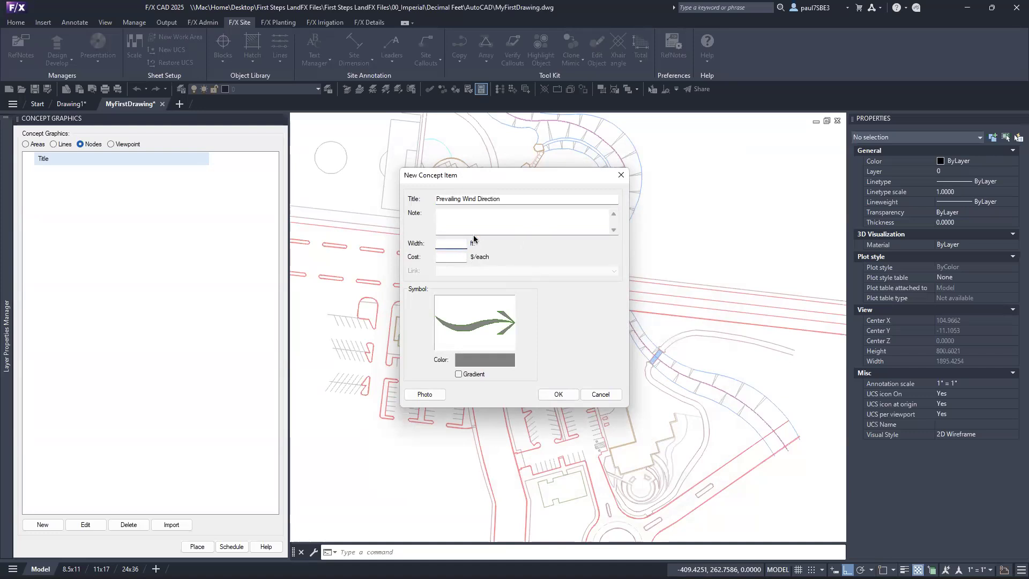
pyautogui.write('20')
pyautogui.click(458, 257)
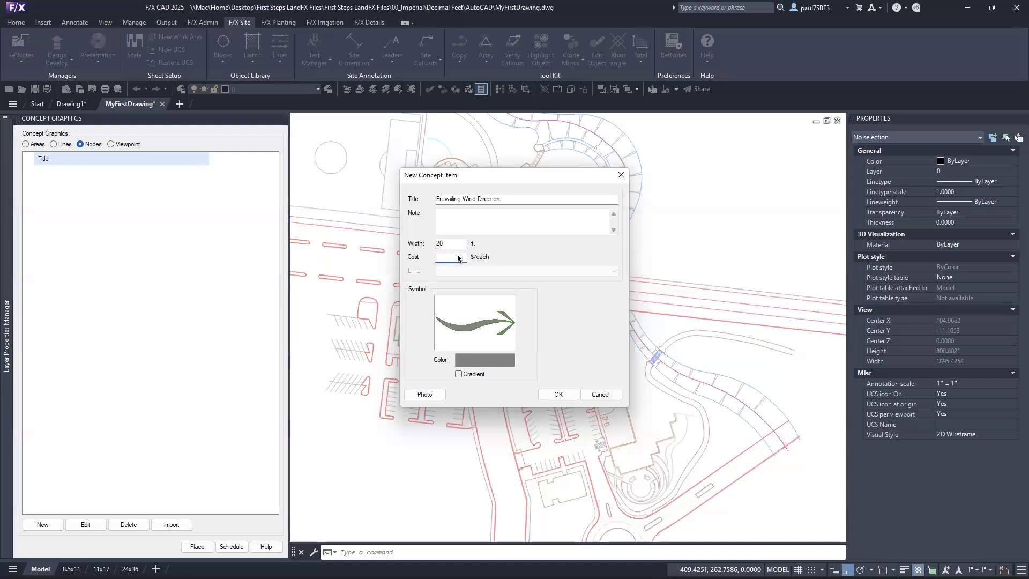
pyautogui.doubleClick(456, 245)
pyautogui.click(483, 320)
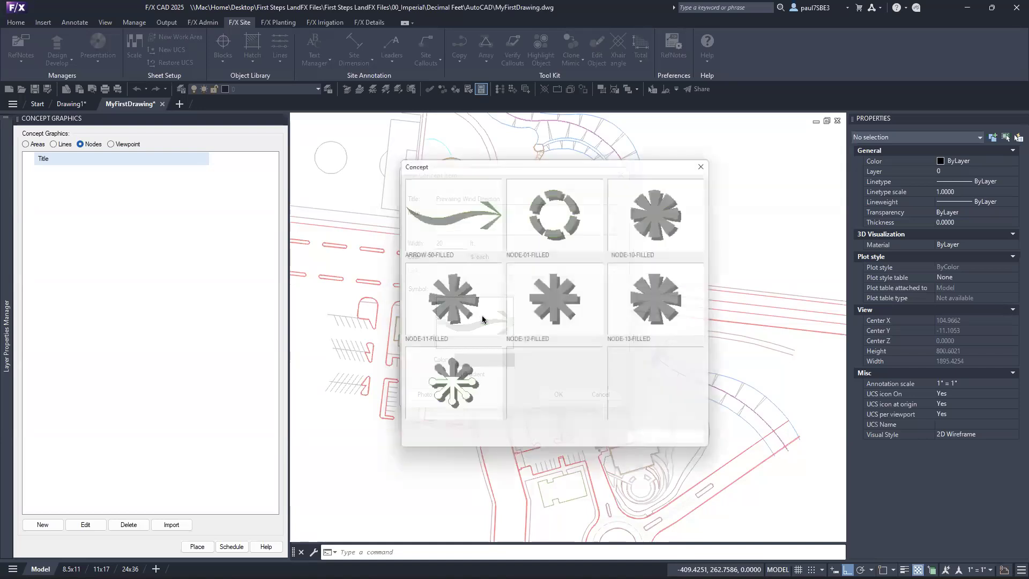
pyautogui.click(693, 445)
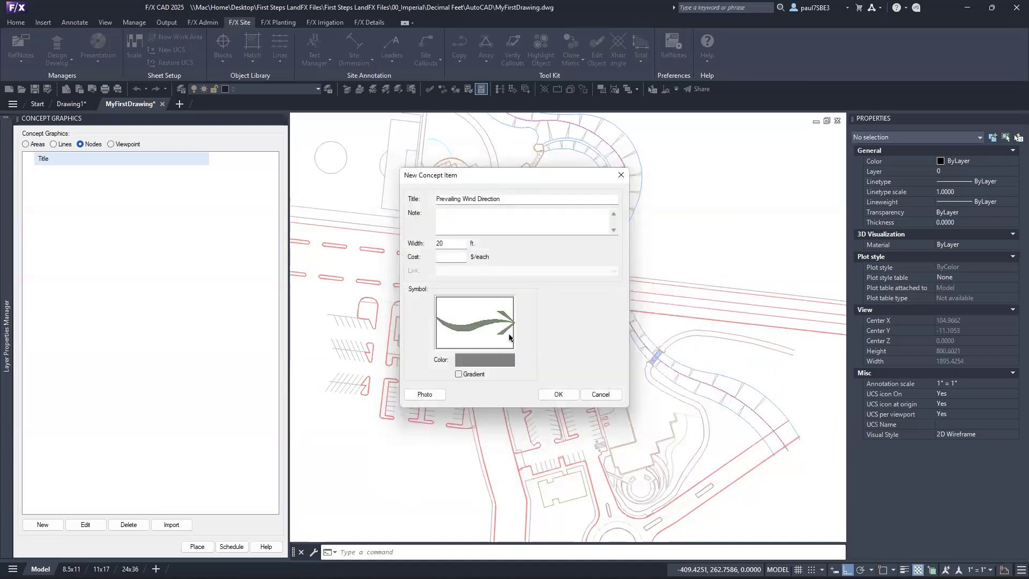
# Set the arrow symbol's color to the teal true color 21,132,127
pyautogui.click(485, 361)
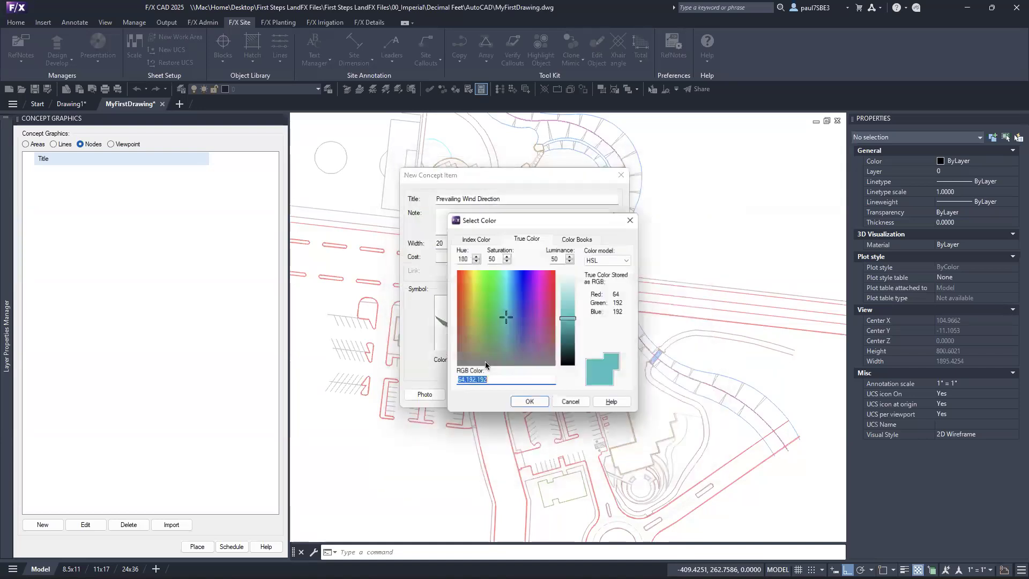
pyautogui.click(504, 294)
pyautogui.moveTo(568, 318)
pyautogui.mouseDown()
pyautogui.moveTo(567, 346)
pyautogui.moveTo(567, 337)
pyautogui.mouseUp()
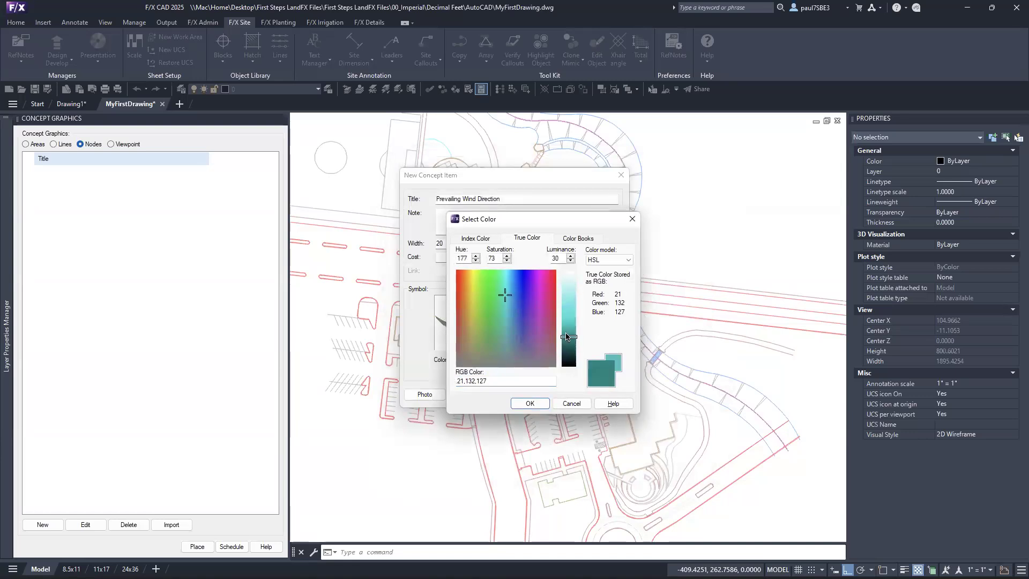
pyautogui.click(523, 405)
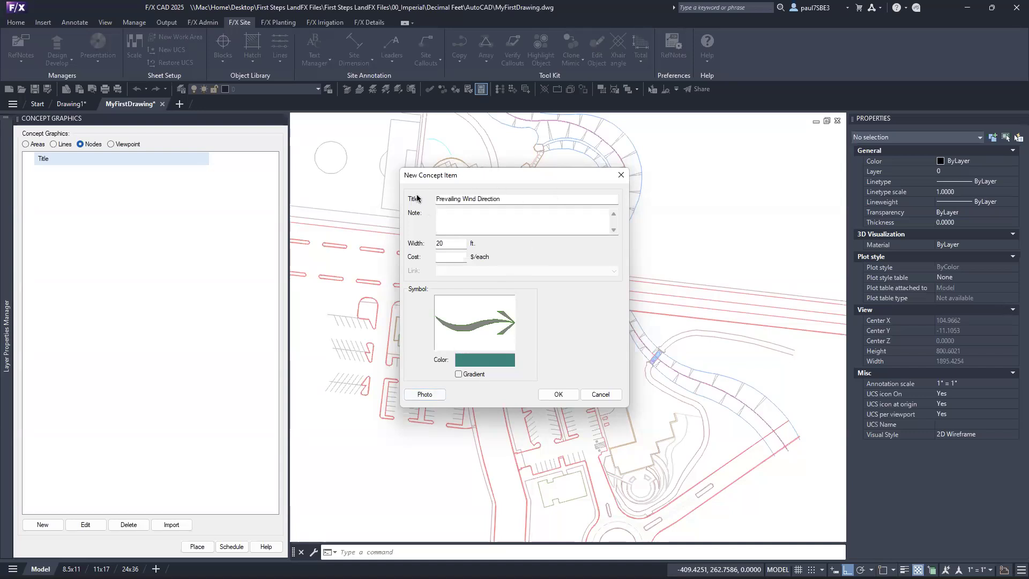
pyautogui.press('Tab')
pyautogui.press('Tab')
pyautogui.press('Tab')
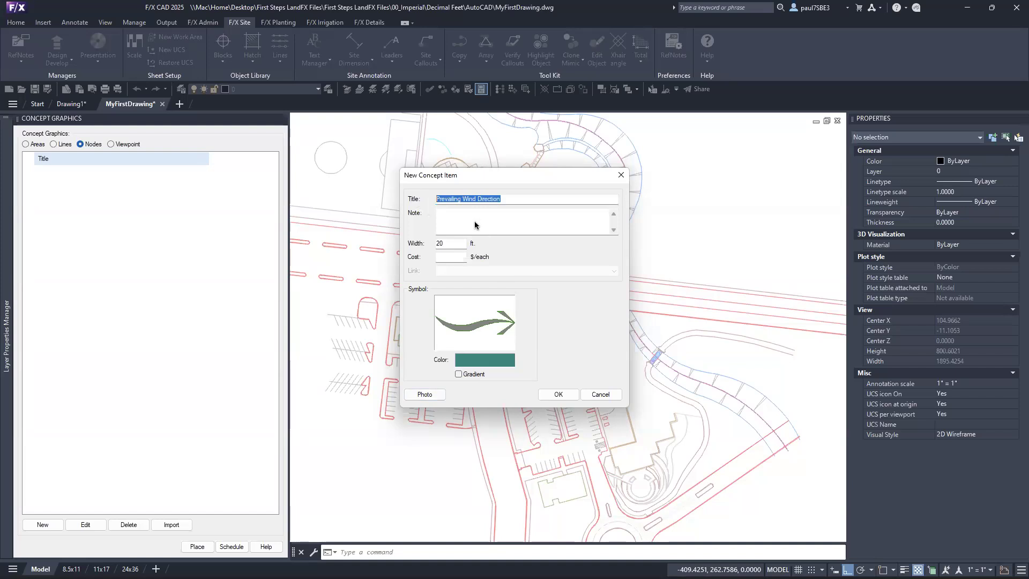
# Save the new Prevailing Wind Direction concept item and place one arrow in the road intersection north of the building
pyautogui.press('BackSpace')
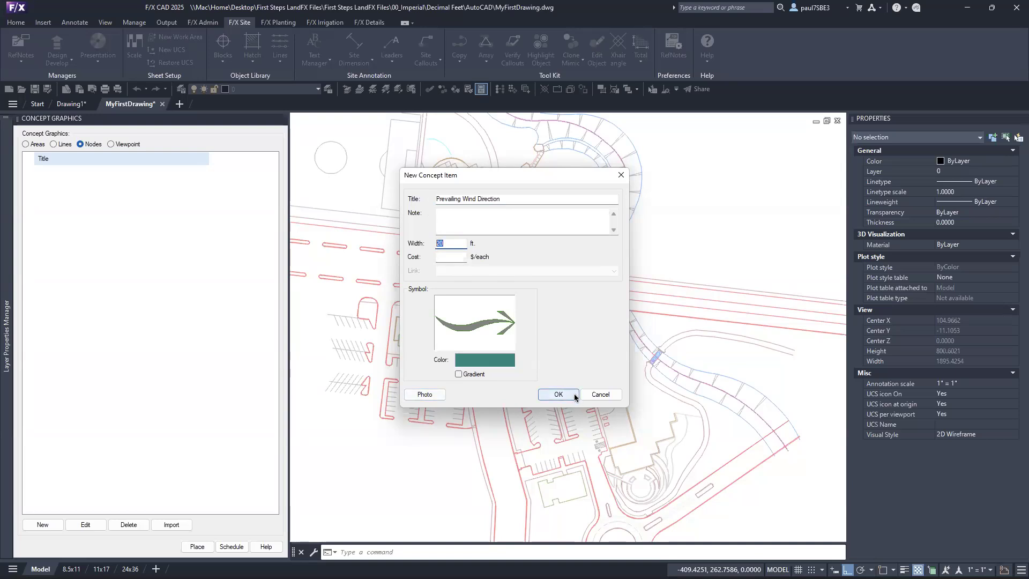
pyautogui.click(558, 394)
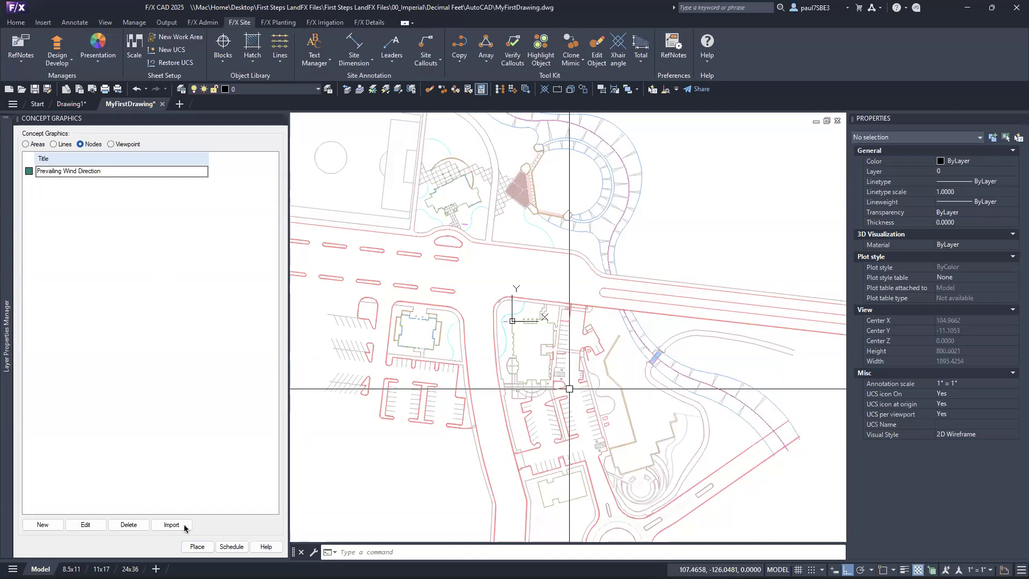
pyautogui.click(197, 547)
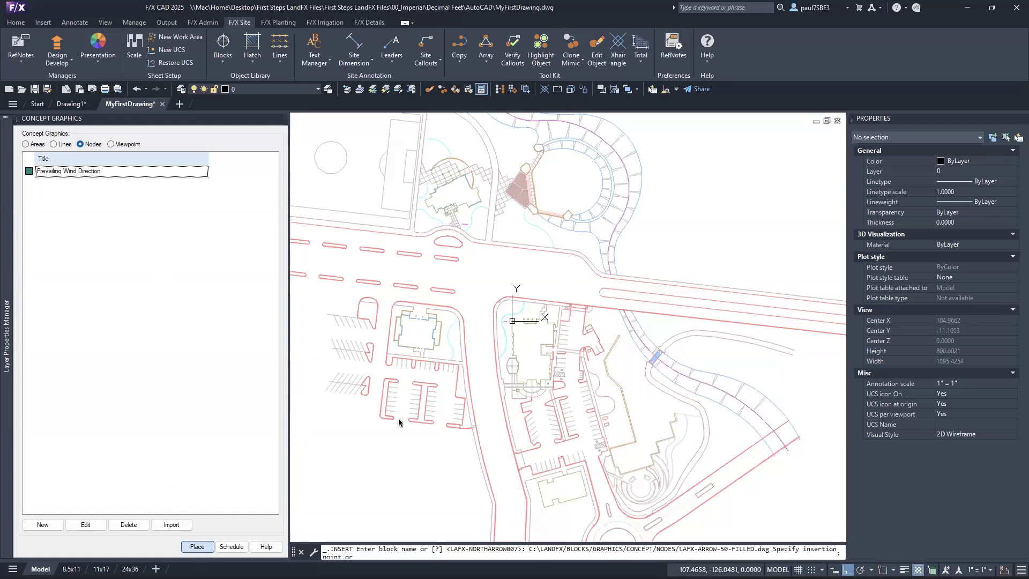
pyautogui.scroll(6, 423, 415)
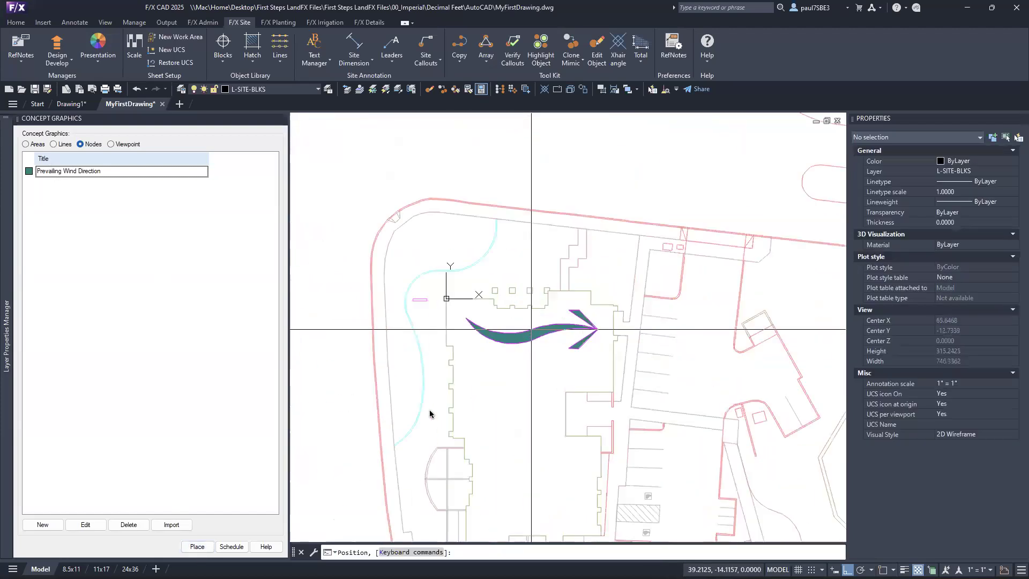
pyautogui.scroll(-3, 429, 412)
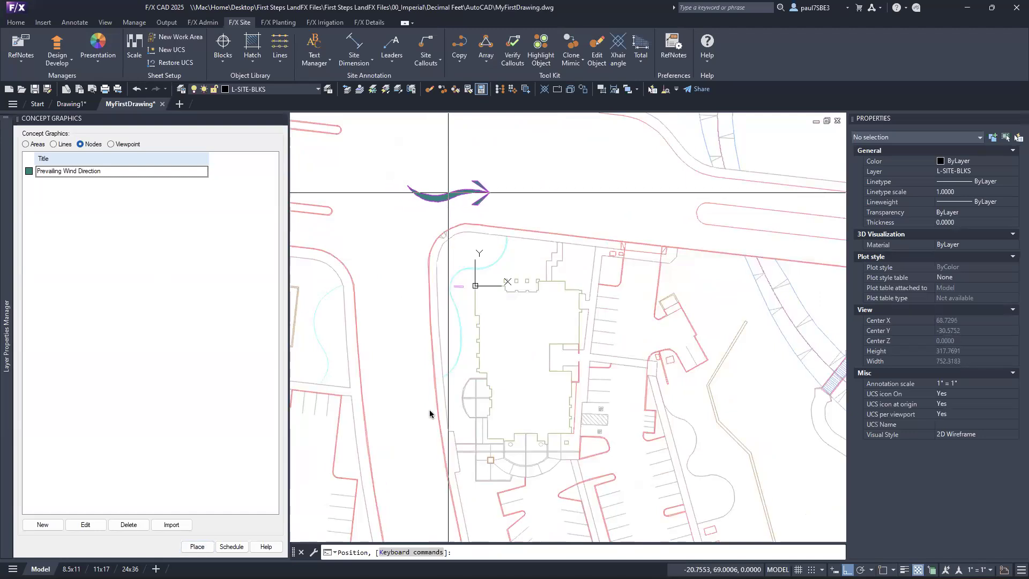
pyautogui.click(459, 177)
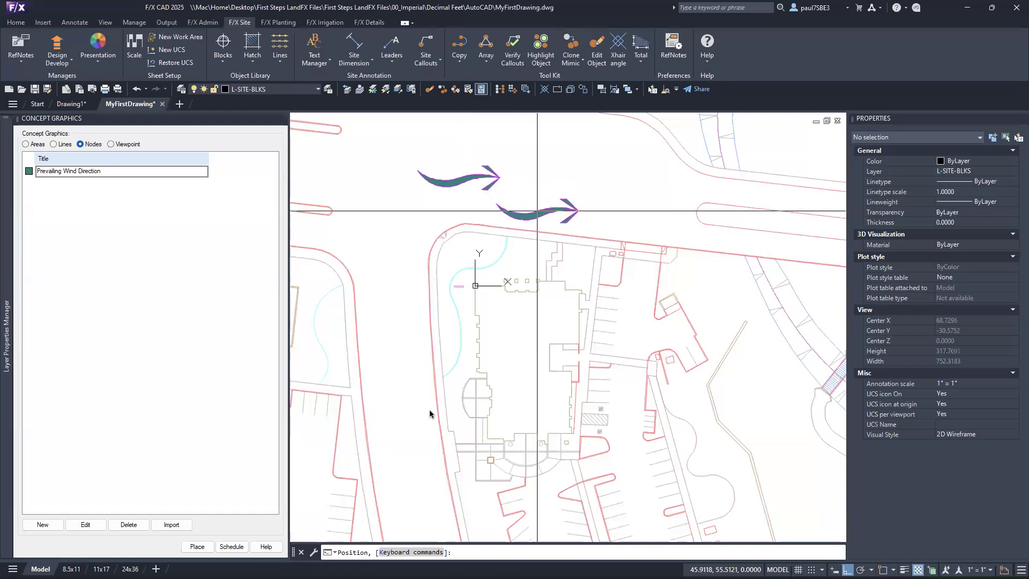
pyautogui.press('Escape')
# Try to rotate the placed wind arrow about its midpoint
pyautogui.scroll(-3, 430, 411)
pyautogui.scroll(3, 430, 411)
pyautogui.scroll(-5, 429, 413)
pyautogui.scroll(5, 429, 412)
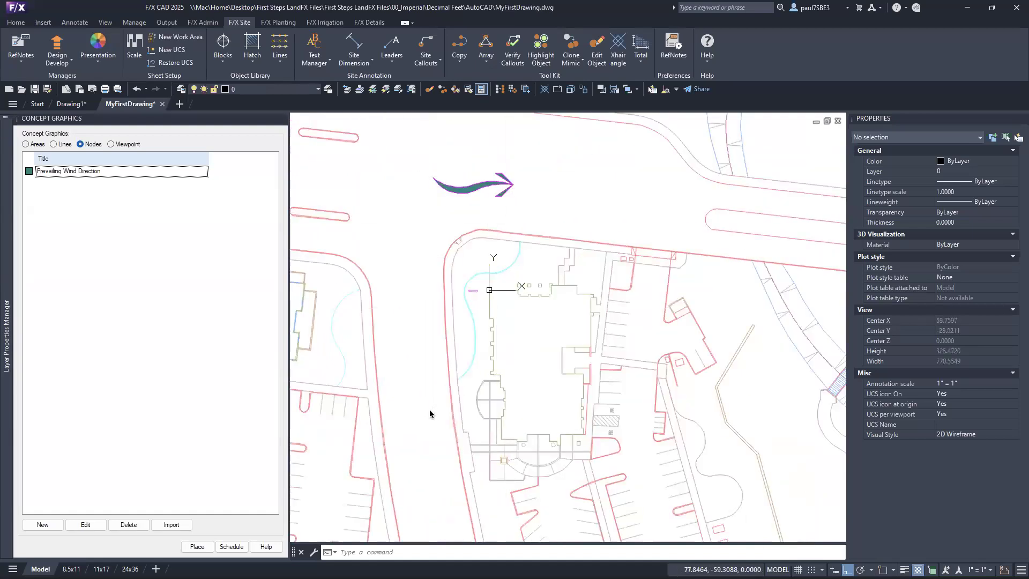
pyautogui.click(501, 187)
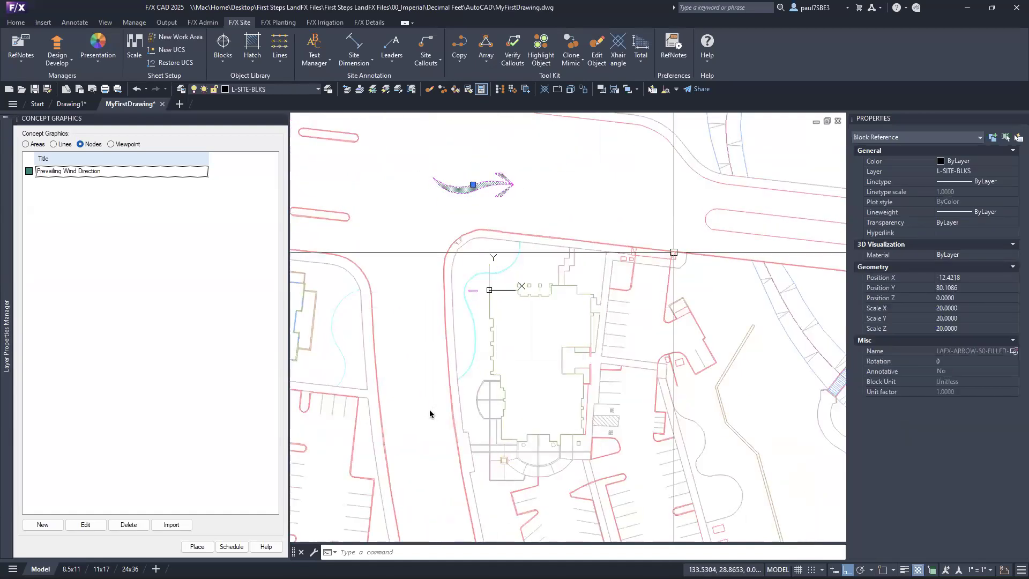
pyautogui.write('ro')
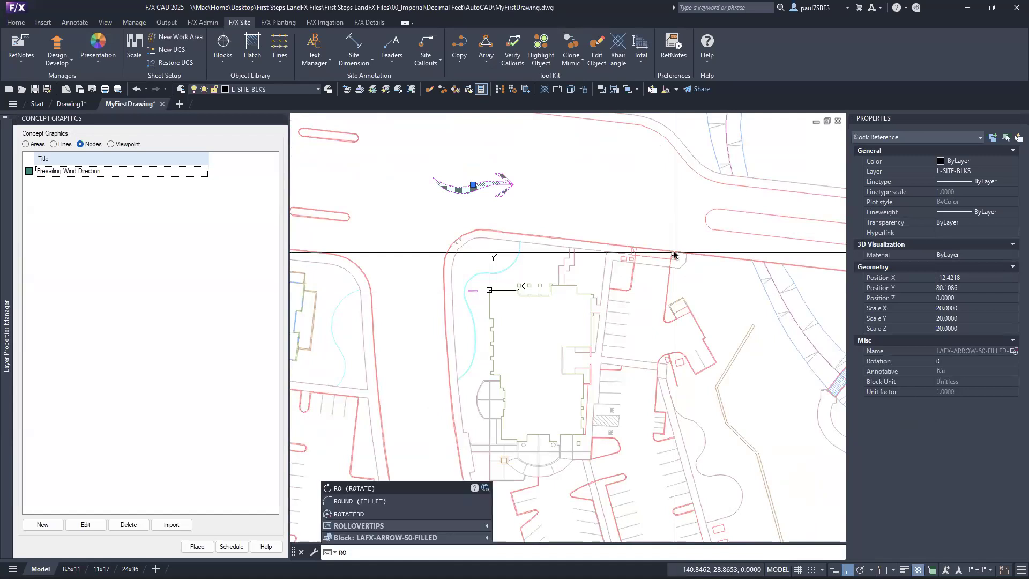
pyautogui.press('Return')
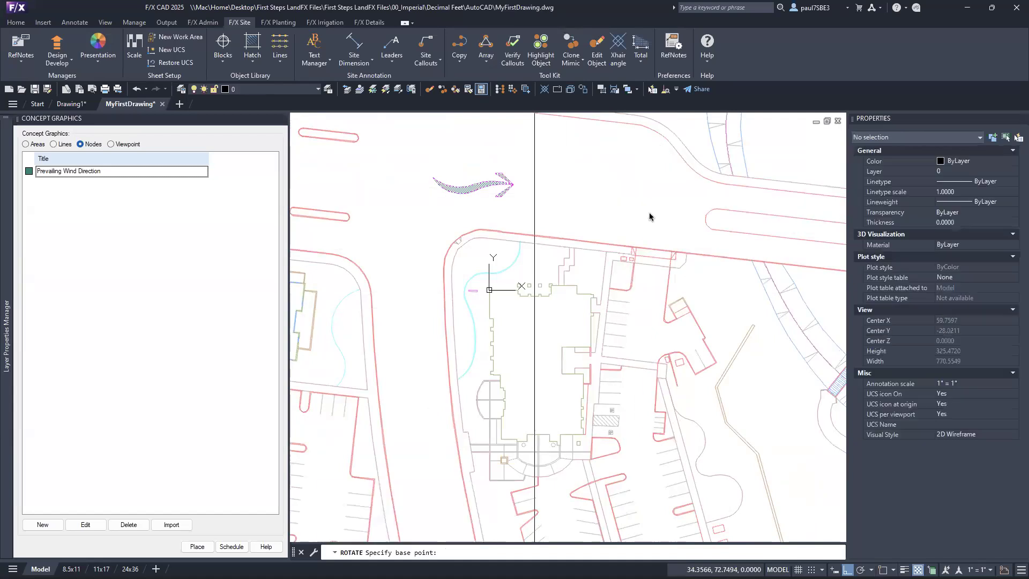
pyautogui.click(475, 186)
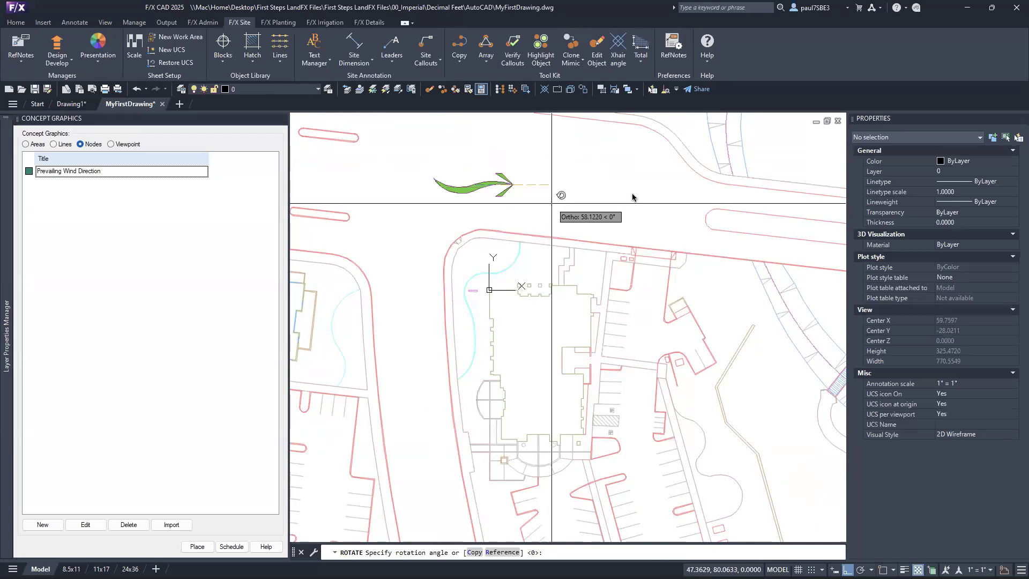
pyautogui.click(555, 186)
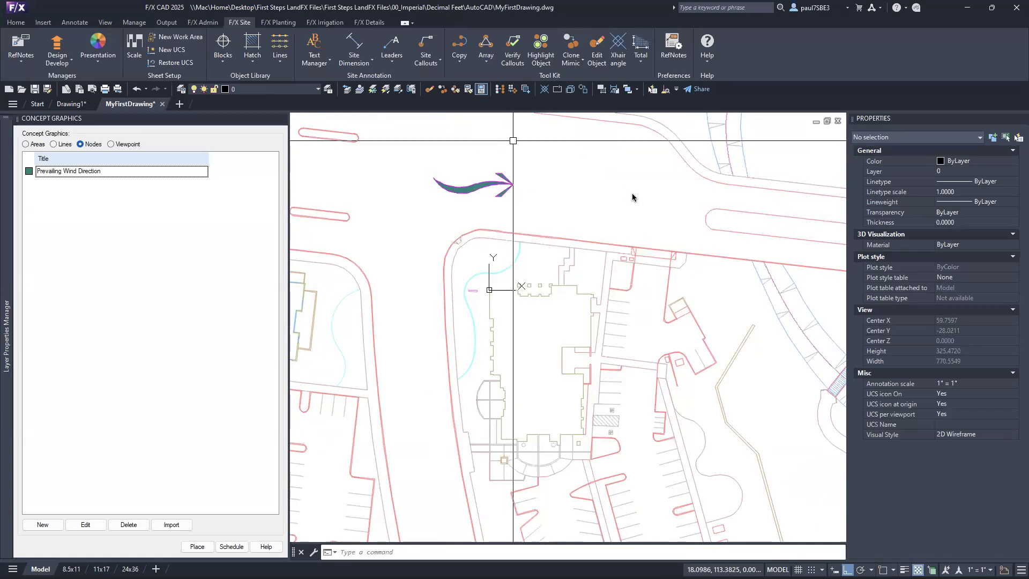
# Rotate the wind arrow about 26° counterclockwise around its middle so that it points northeast
pyautogui.click(486, 182)
pyautogui.write('r')
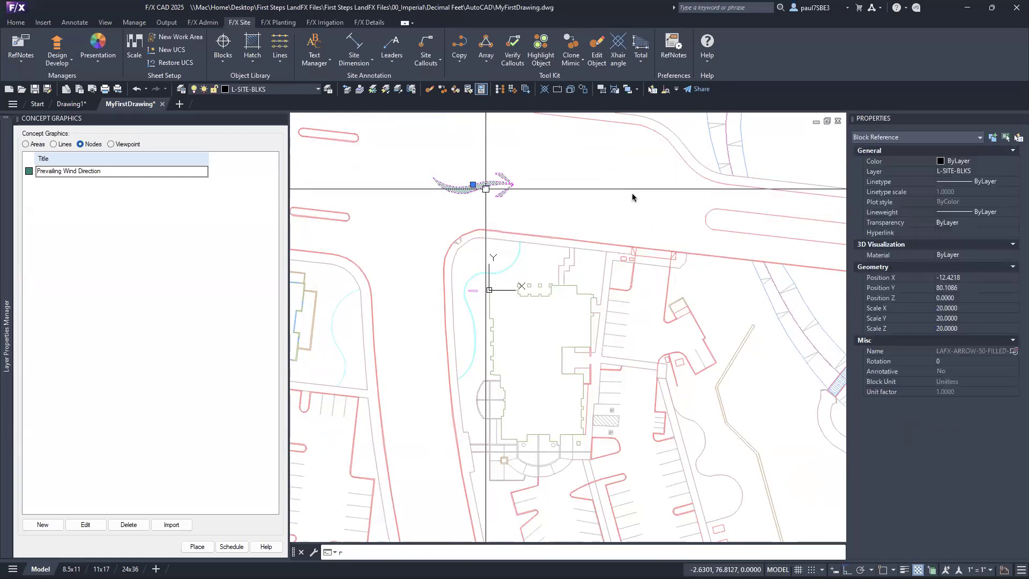
pyautogui.write('o')
pyautogui.press('Return')
pyautogui.click(474, 193)
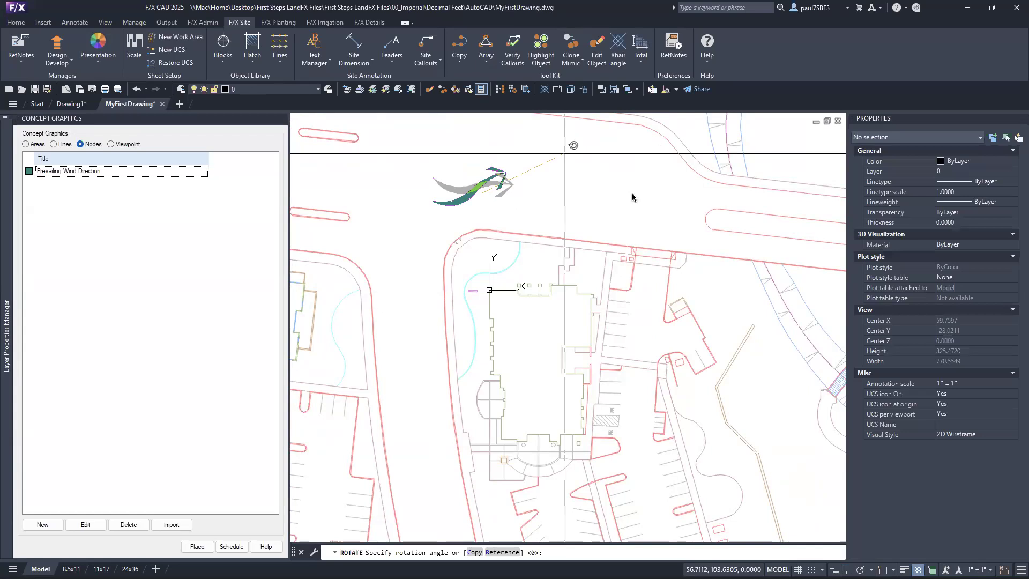
pyautogui.click(564, 154)
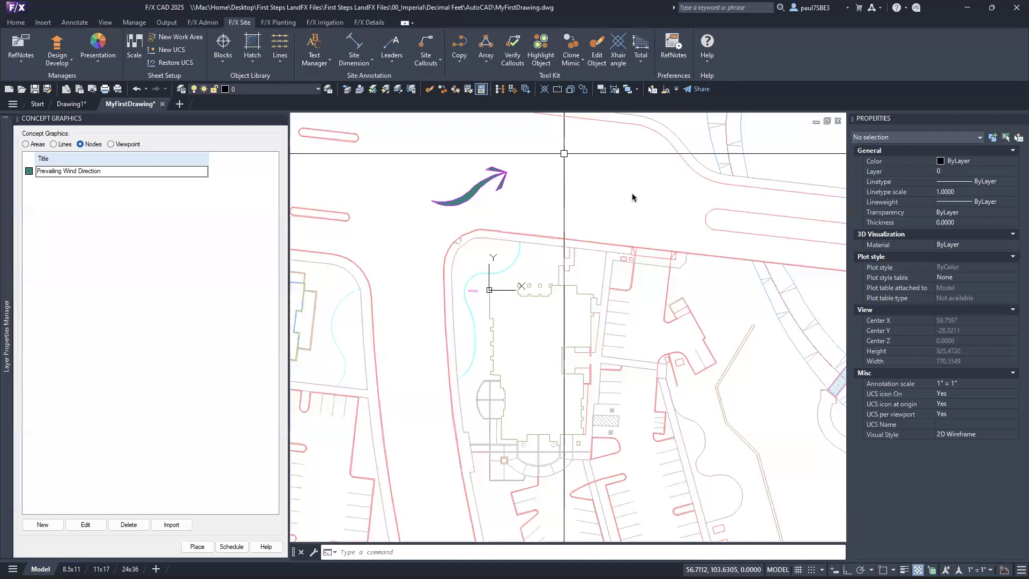
# Move the wind arrow a short distance southwest within the road intersection and save MyFirstDrawing
pyautogui.scroll(-2, 555, 159)
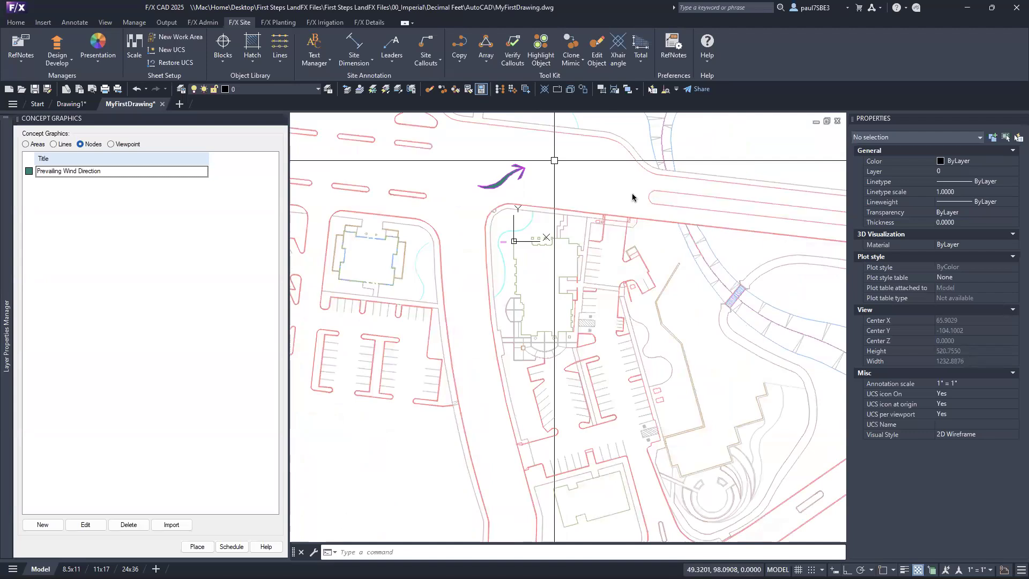
pyautogui.click(513, 174)
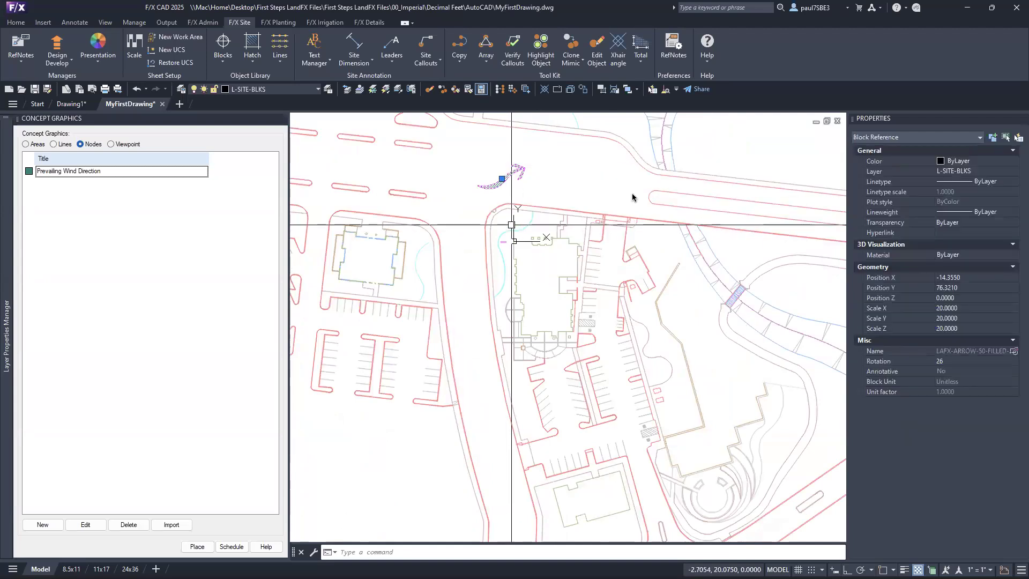
pyautogui.write('m')
pyautogui.press('Return')
pyautogui.click(517, 225)
pyautogui.click(491, 232)
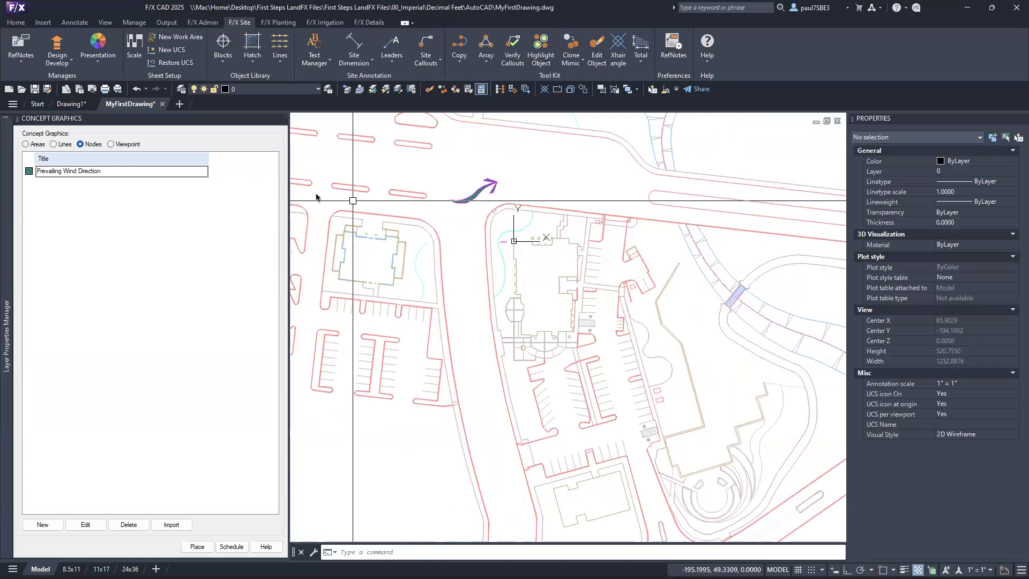
pyautogui.hotkey('ctrl', 's')
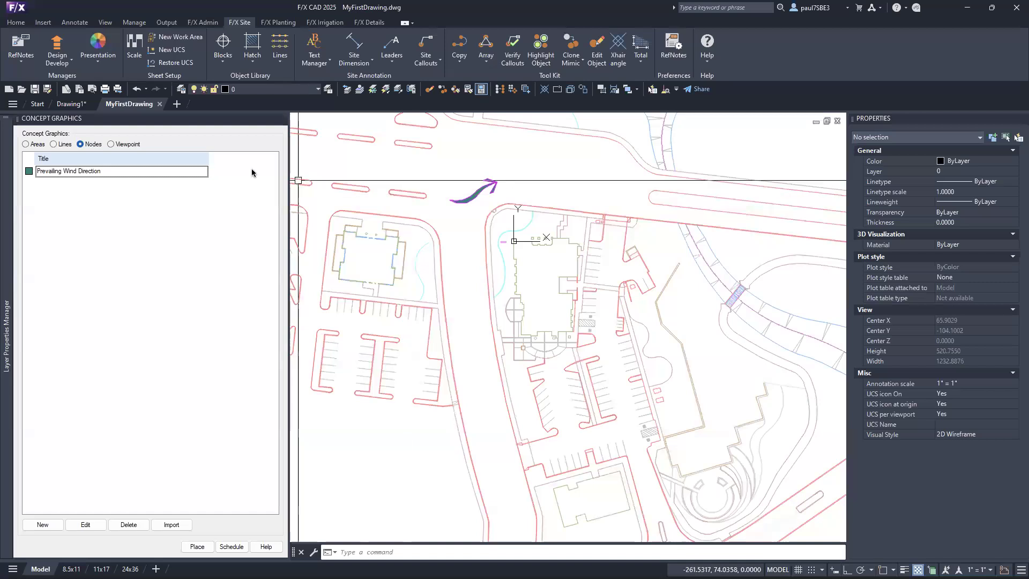
# Switch to Drawing1, turn off its grid, and start a new Land F/X project
pyautogui.click(72, 104)
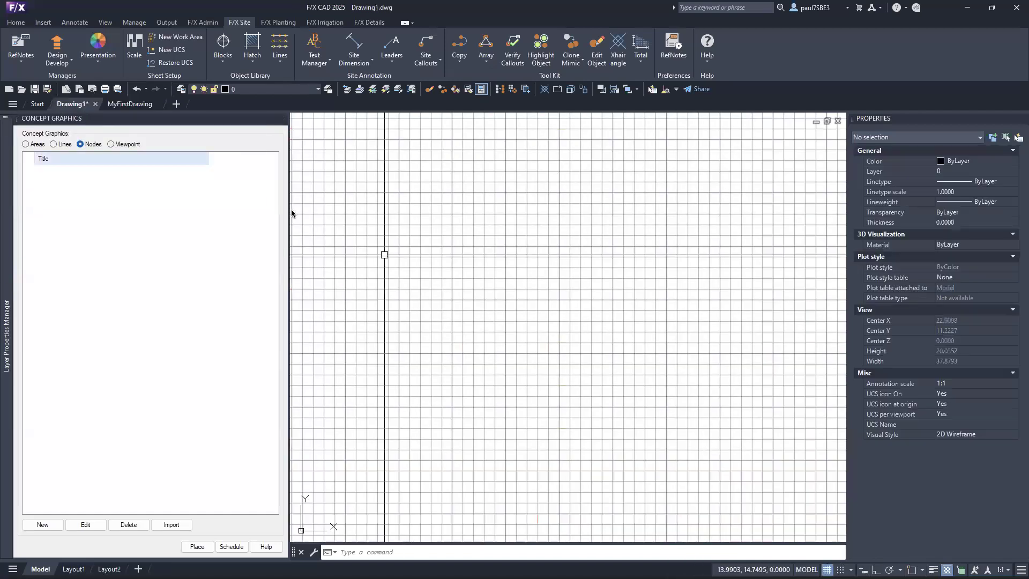
pyautogui.press('F7')
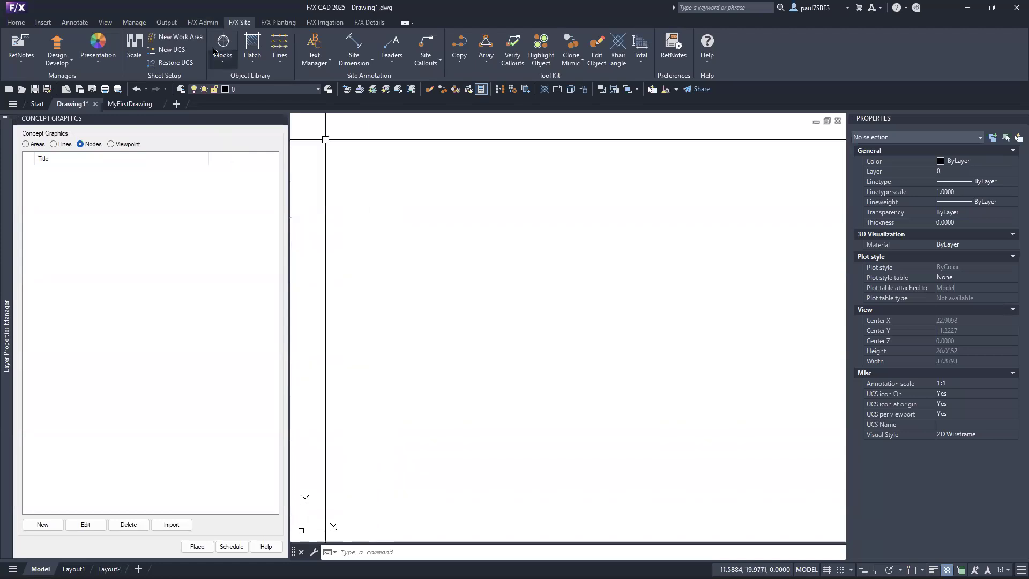
pyautogui.click(202, 22)
pyautogui.click(14, 48)
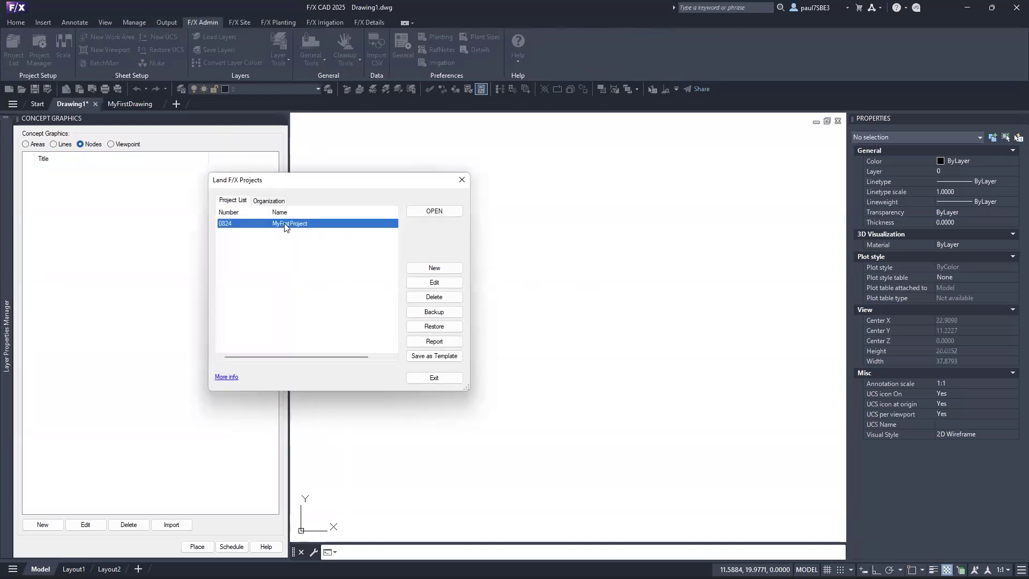
pyautogui.click(440, 272)
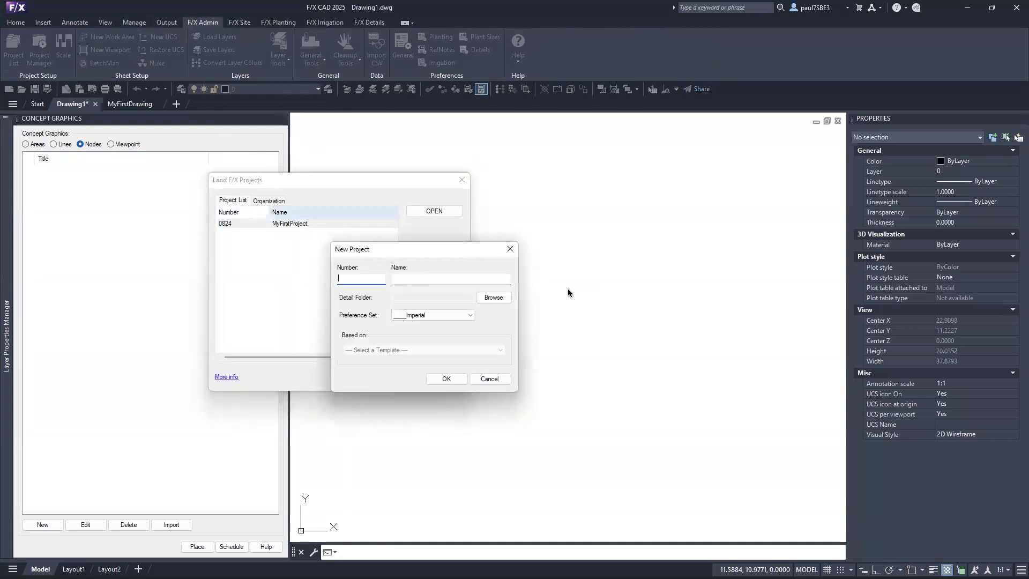
# Create the project with number 0824-2, name MySecondProject and the Imperial preference set, and accept its project settings
pyautogui.write('0824-2')
pyautogui.click(452, 278)
pyautogui.write('My Second Project')
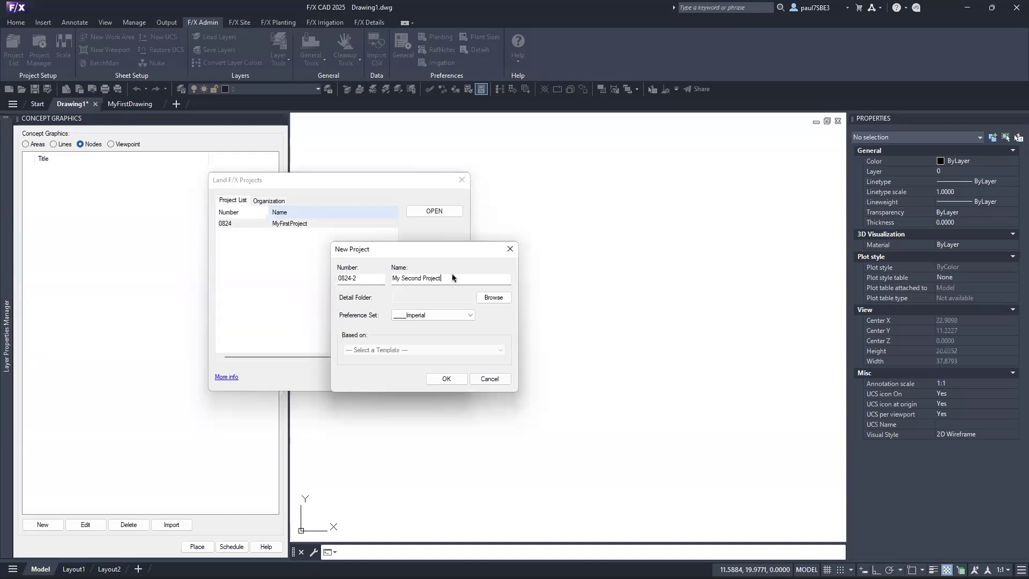
pyautogui.press('Left')
pyautogui.press('Left')
pyautogui.press('Left')
pyautogui.click(449, 378)
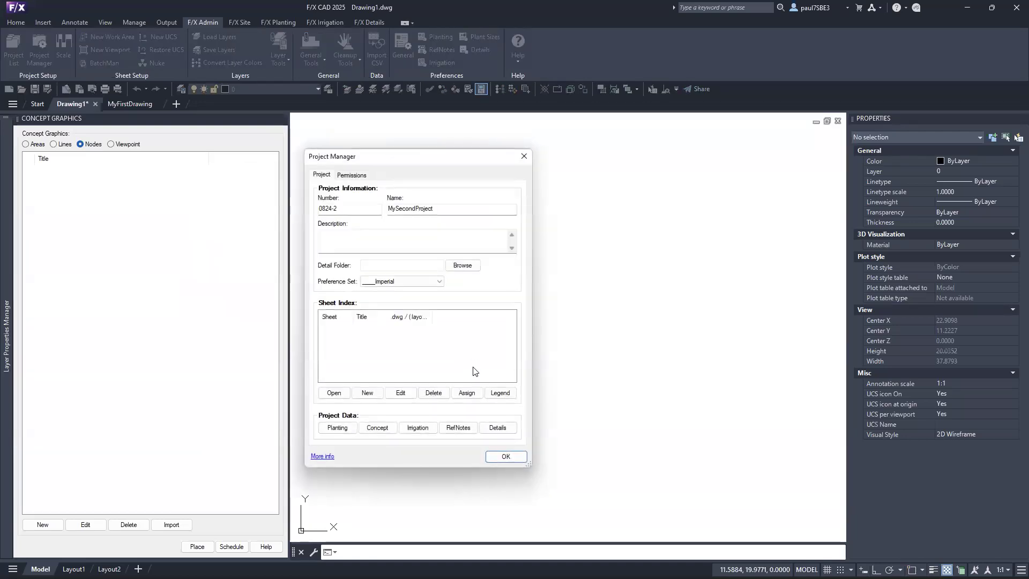
pyautogui.click(515, 461)
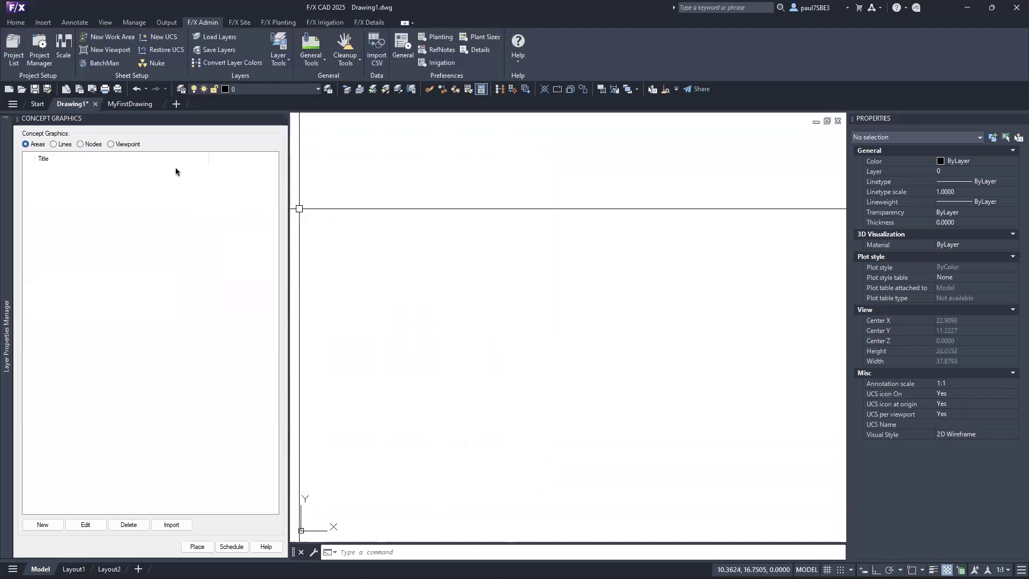
# Import the Prevailing Wind Direction node from MyFirstProject into the current project's concept graphics
pyautogui.click(81, 144)
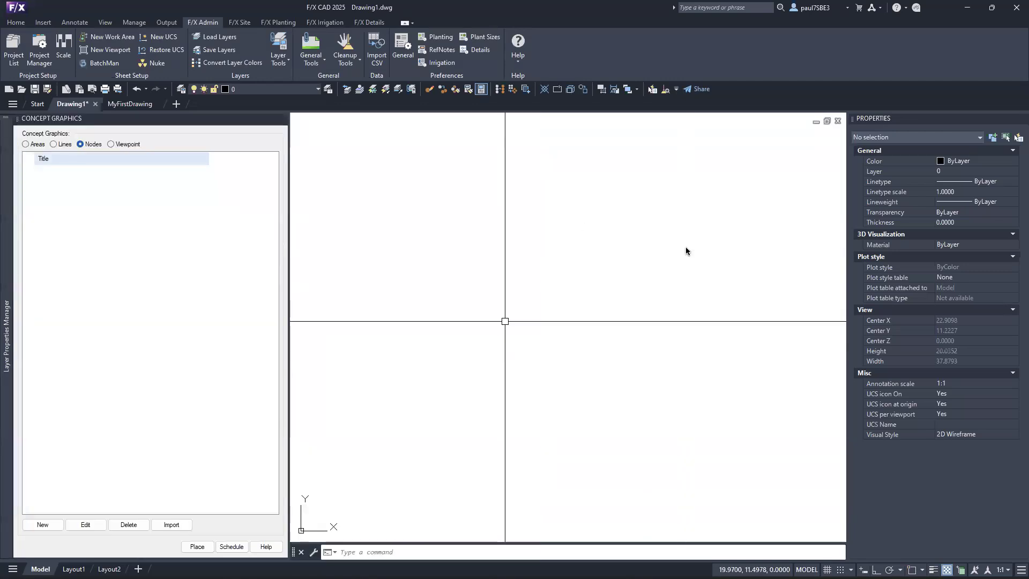
pyautogui.click(181, 531)
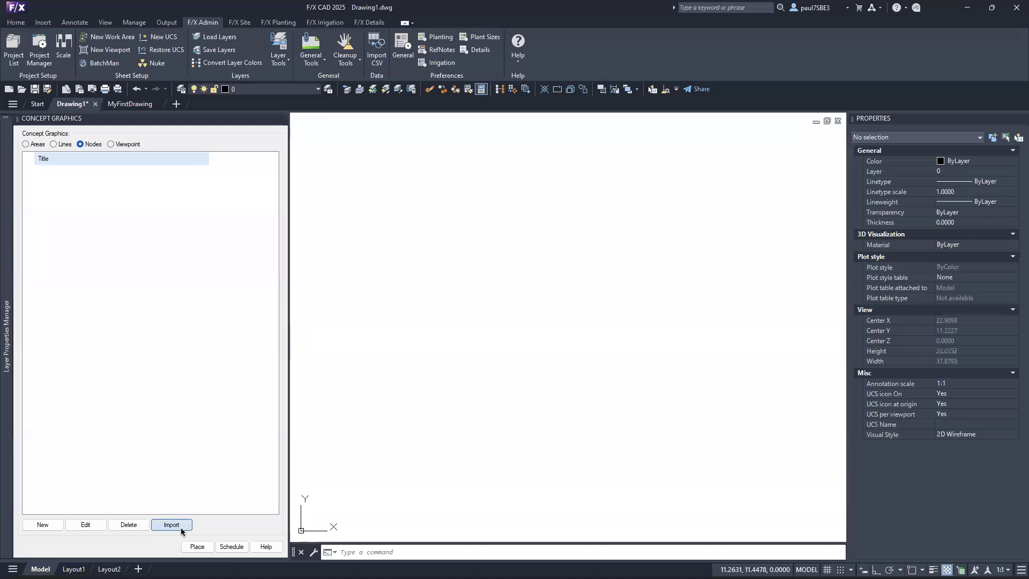
pyautogui.moveTo(457, 492); pyautogui.dragTo(434, 369)
pyautogui.moveTo(425, 326); pyautogui.dragTo(402, 207)
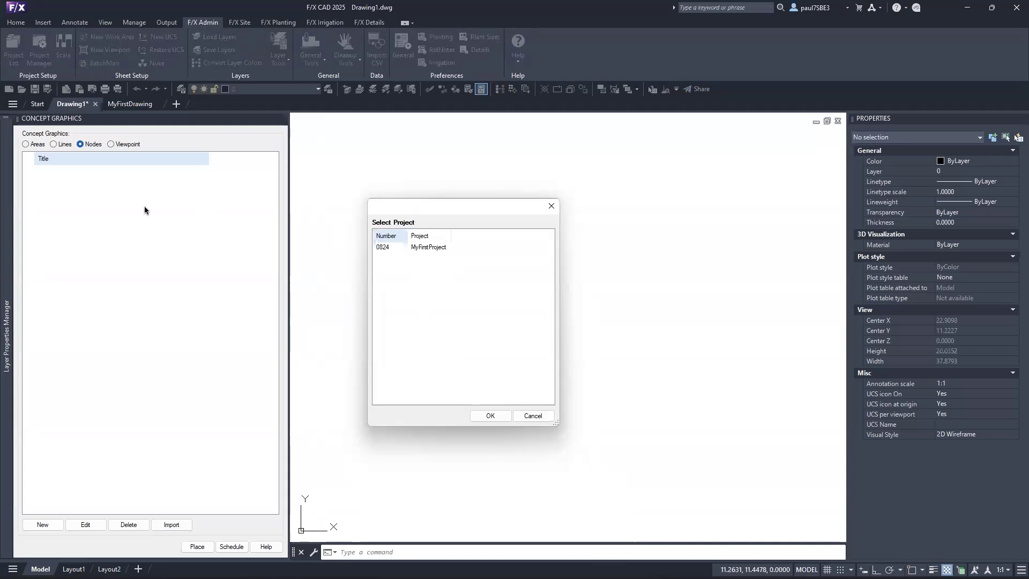
pyautogui.click(432, 247)
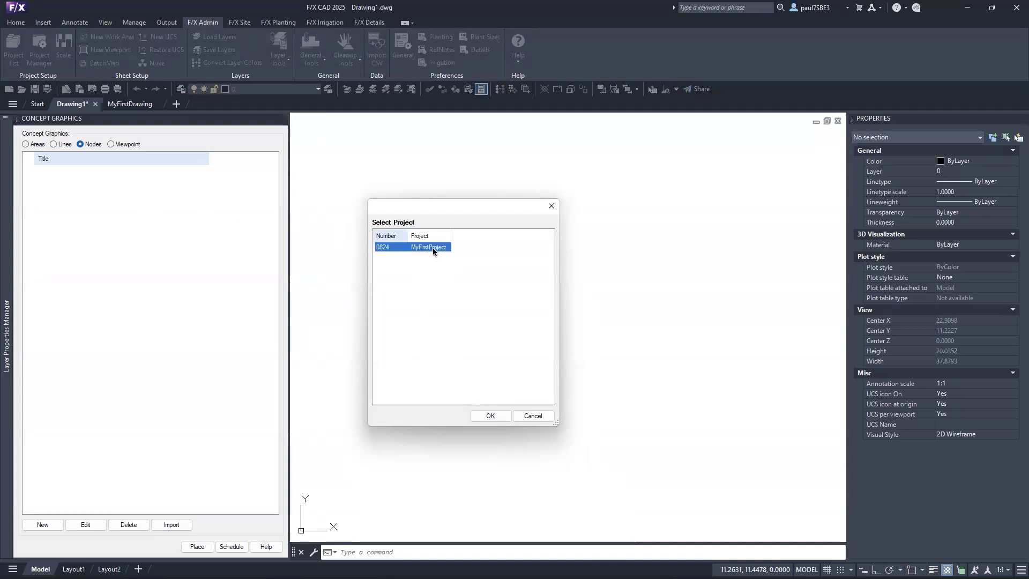
pyautogui.click(491, 416)
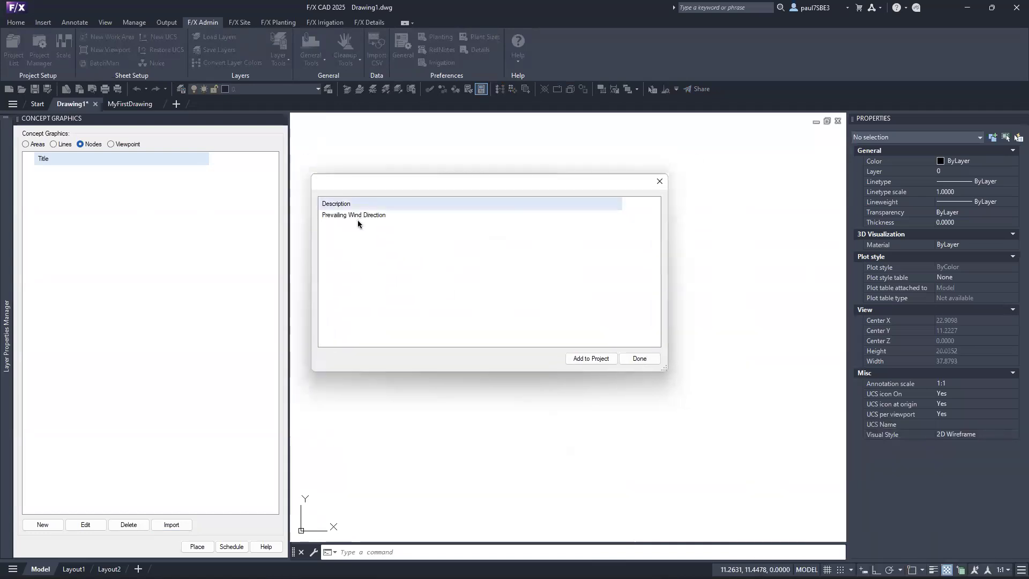
pyautogui.click(358, 216)
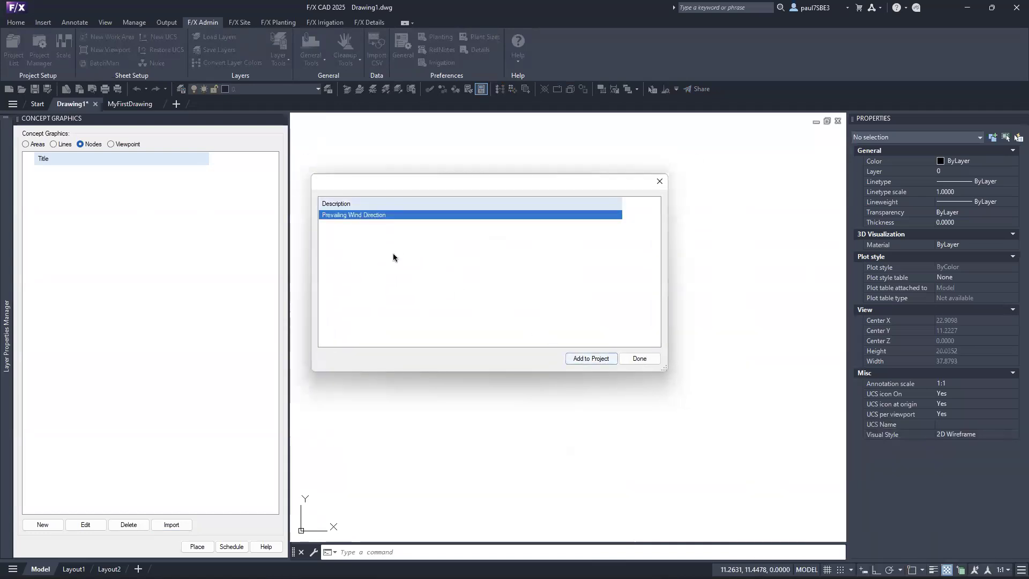
pyautogui.click(582, 359)
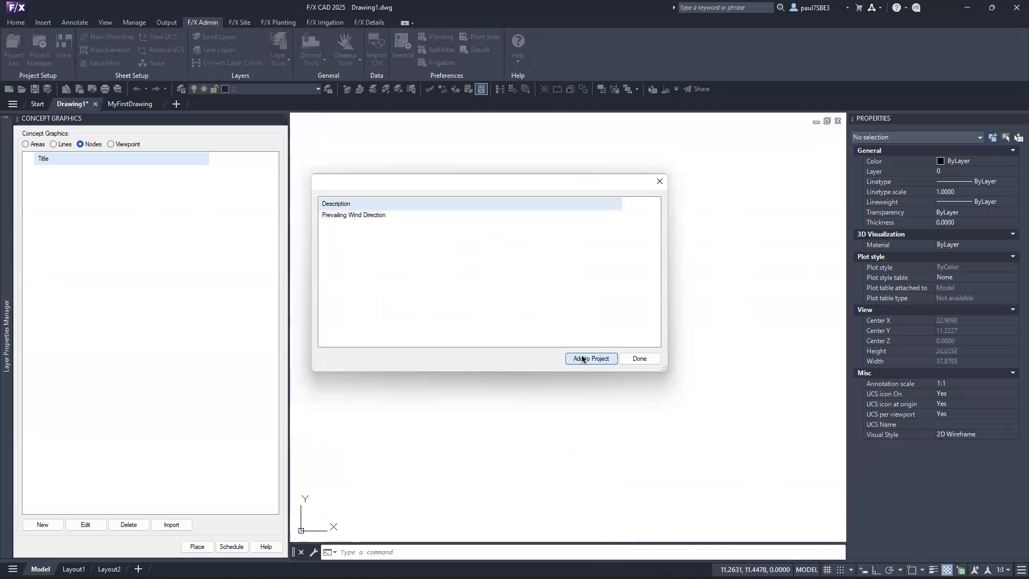
pyautogui.click(637, 358)
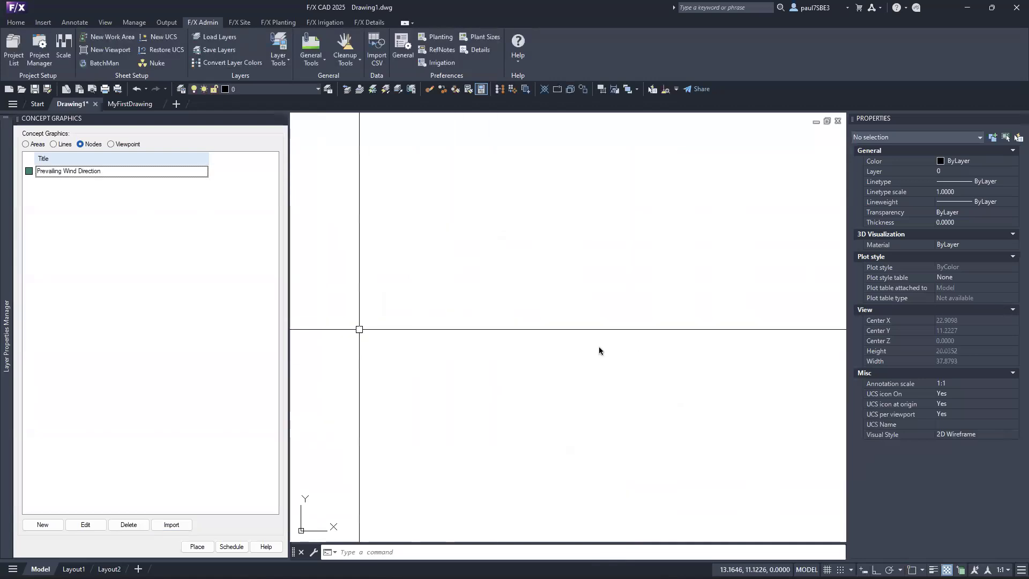
# View the settings of the imported Prevailing Wind Direction concept node without changing them
pyautogui.click(122, 171)
pyautogui.click(86, 524)
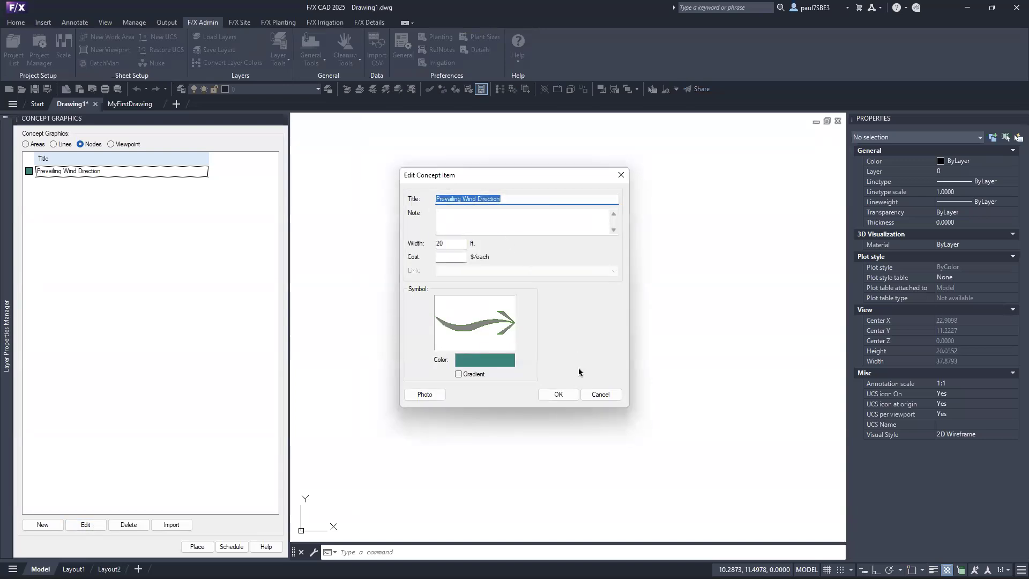
pyautogui.click(599, 395)
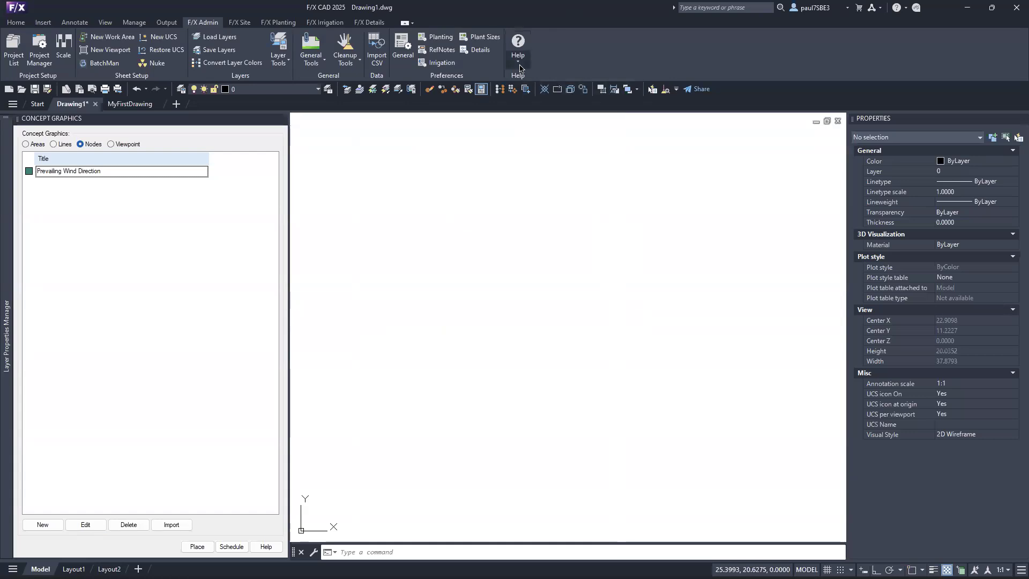
# Open the Land F/X support ticket page, view it down to its ZIP file section, and close it
pyautogui.click(519, 69)
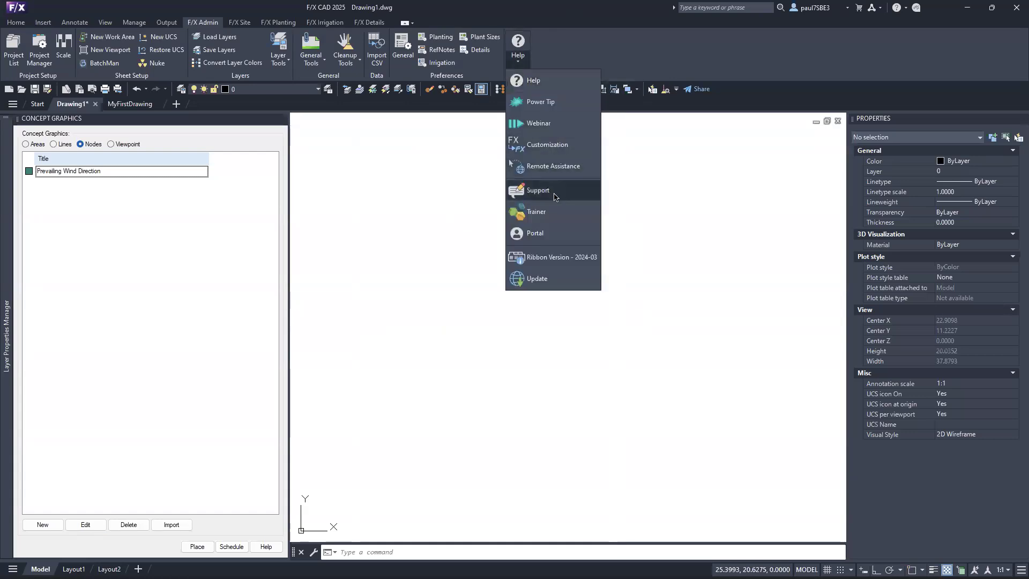
pyautogui.click(554, 196)
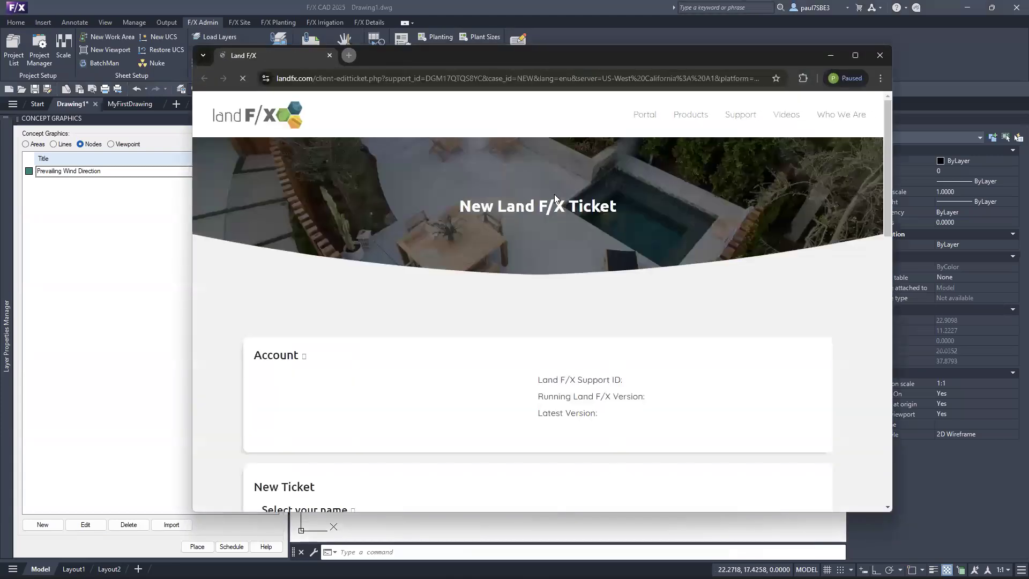
pyautogui.scroll(-3, 554, 198)
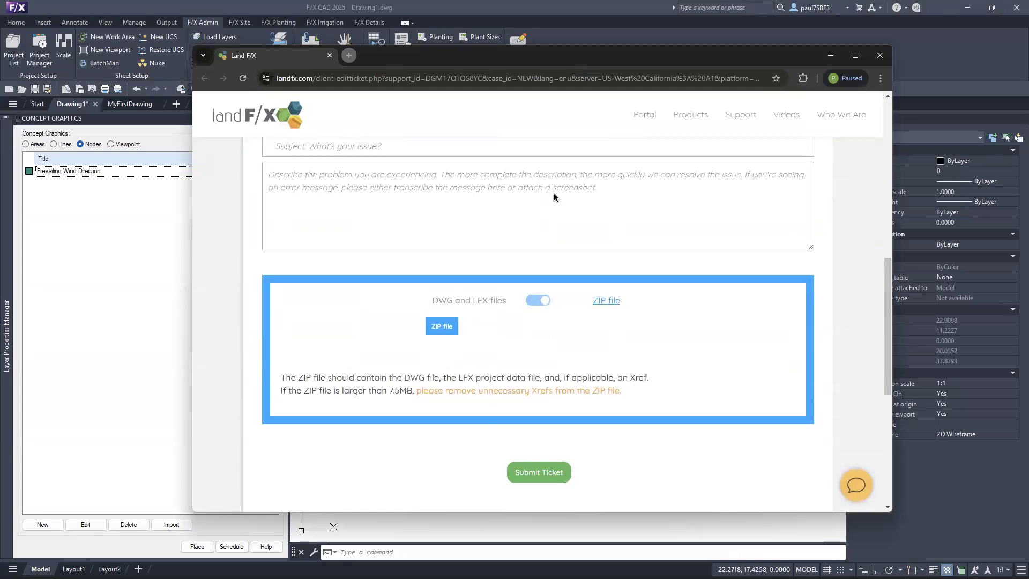
pyautogui.click(879, 55)
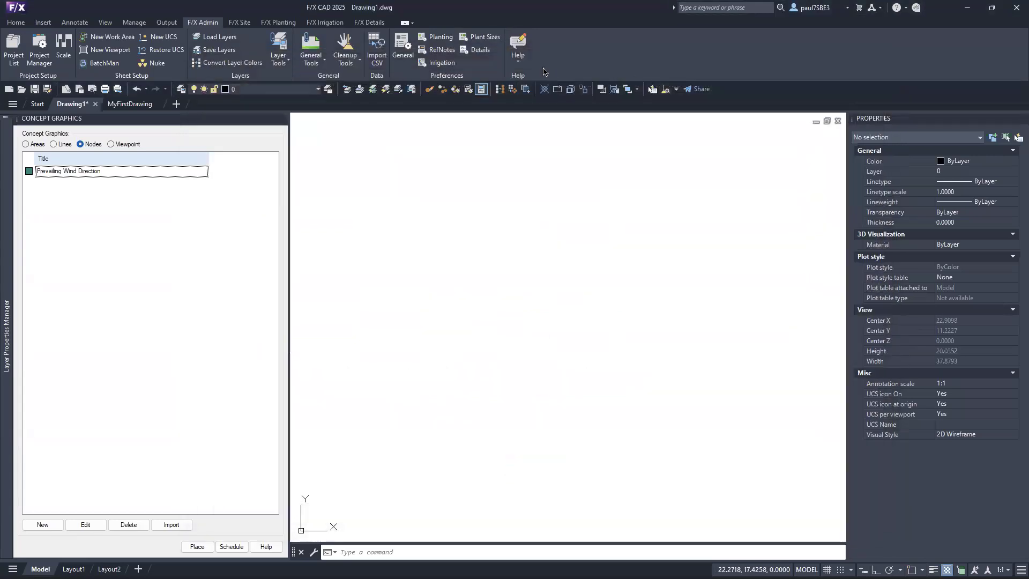
# Reopen the support ticket page and examine its account details, contact selection and issue description areas
pyautogui.click(517, 54)
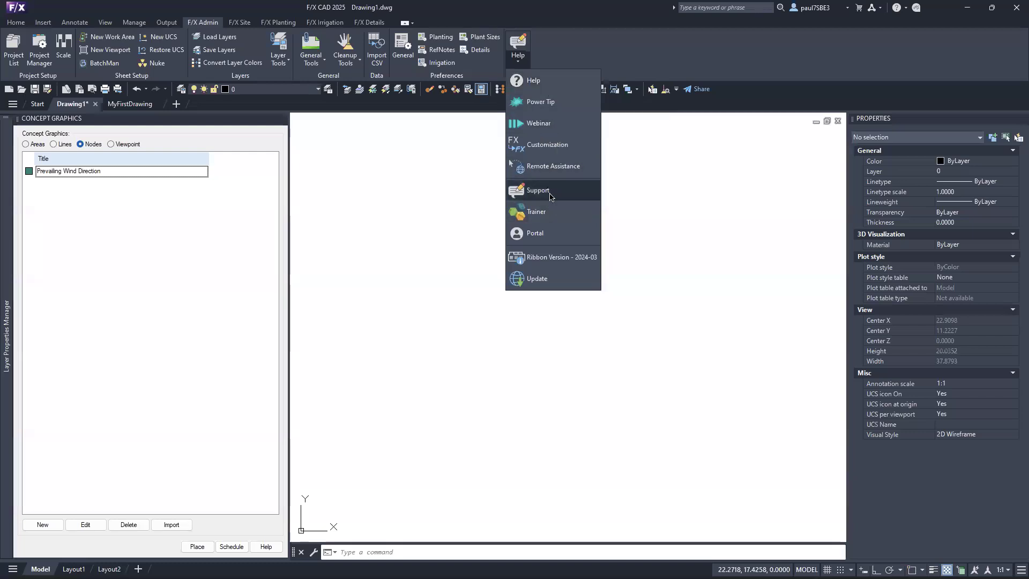
pyautogui.click(550, 196)
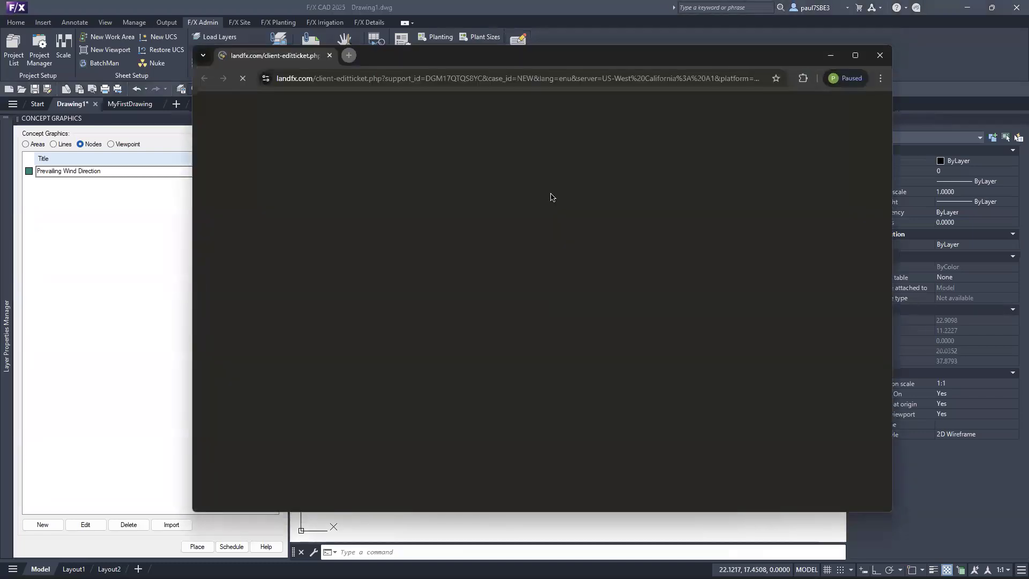
pyautogui.scroll(-9, 558, 195)
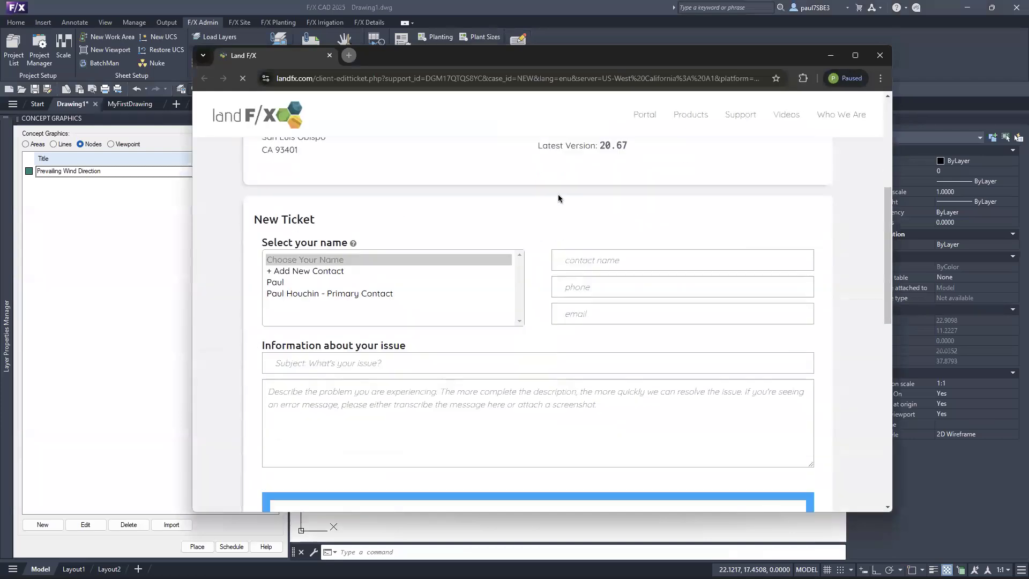
pyautogui.scroll(9, 632, 213)
pyautogui.scroll(-2, 633, 213)
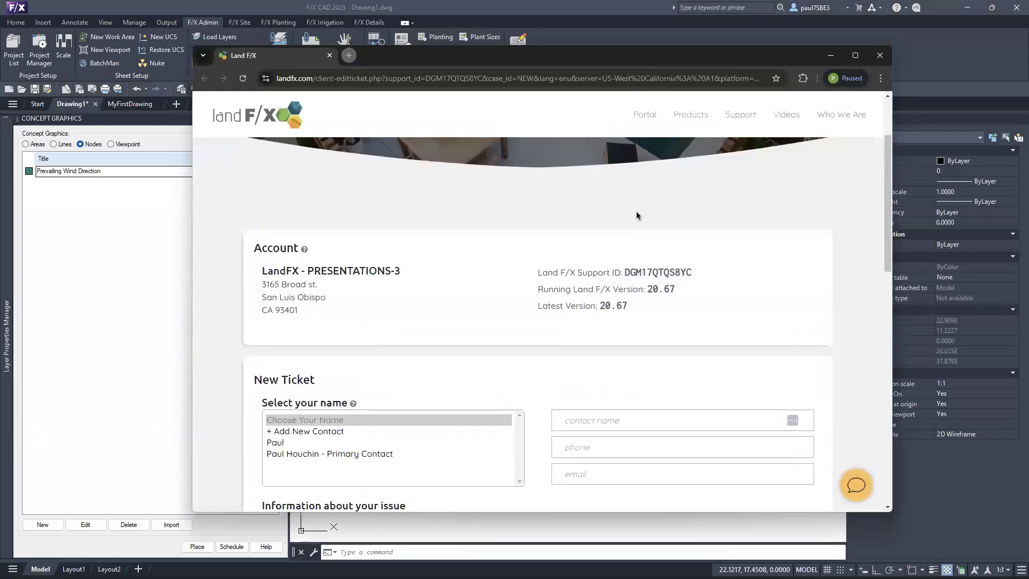
pyautogui.scroll(-5, 635, 212)
pyautogui.scroll(2, 635, 214)
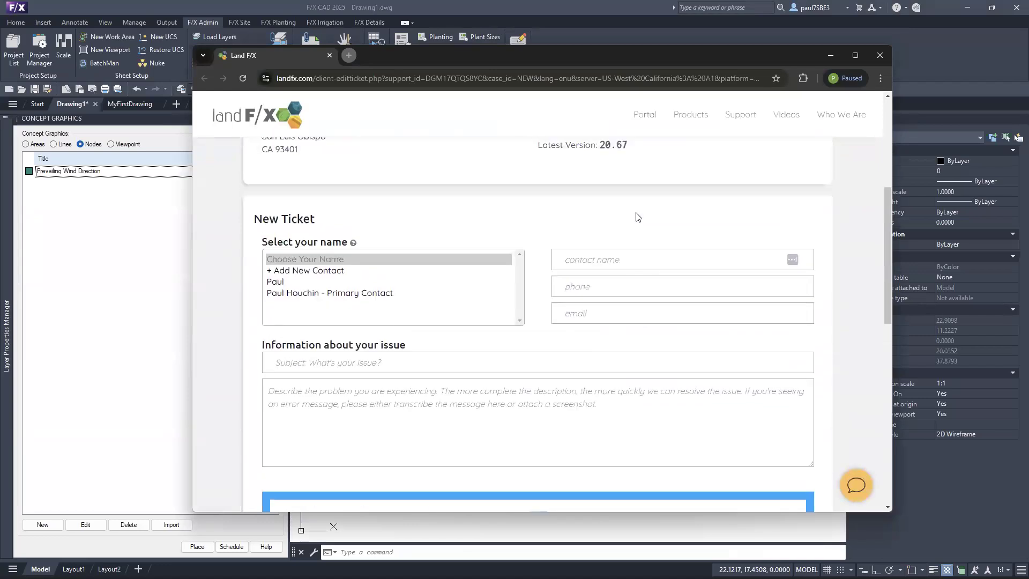
pyautogui.scroll(5, 636, 215)
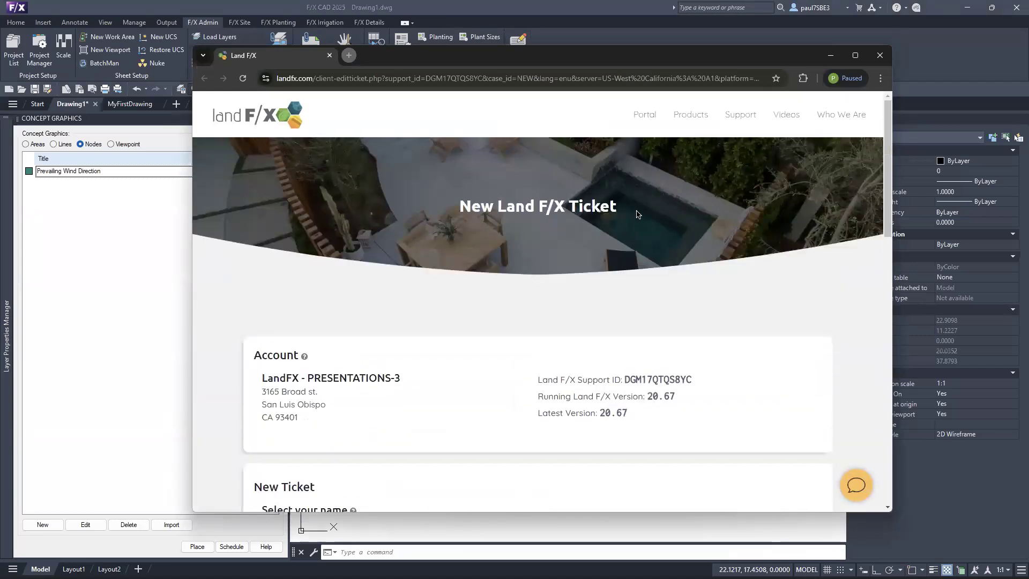
pyautogui.scroll(-4, 635, 215)
pyautogui.scroll(-1, 654, 244)
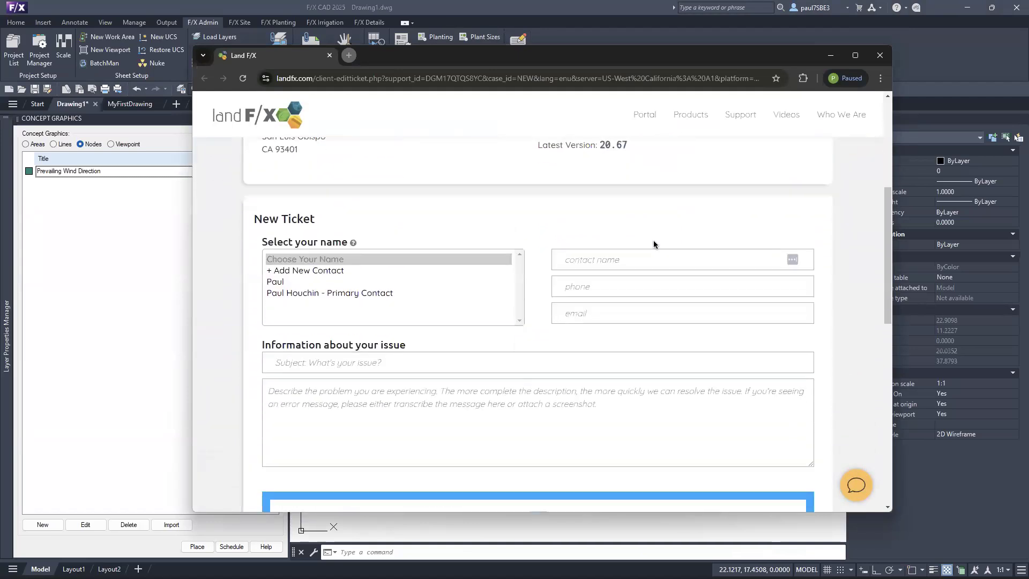
pyautogui.scroll(-1, 654, 244)
# Choose the primary contact for the new ticket and enter the subject "Concept graphics are out of scale"
pyautogui.click(592, 206)
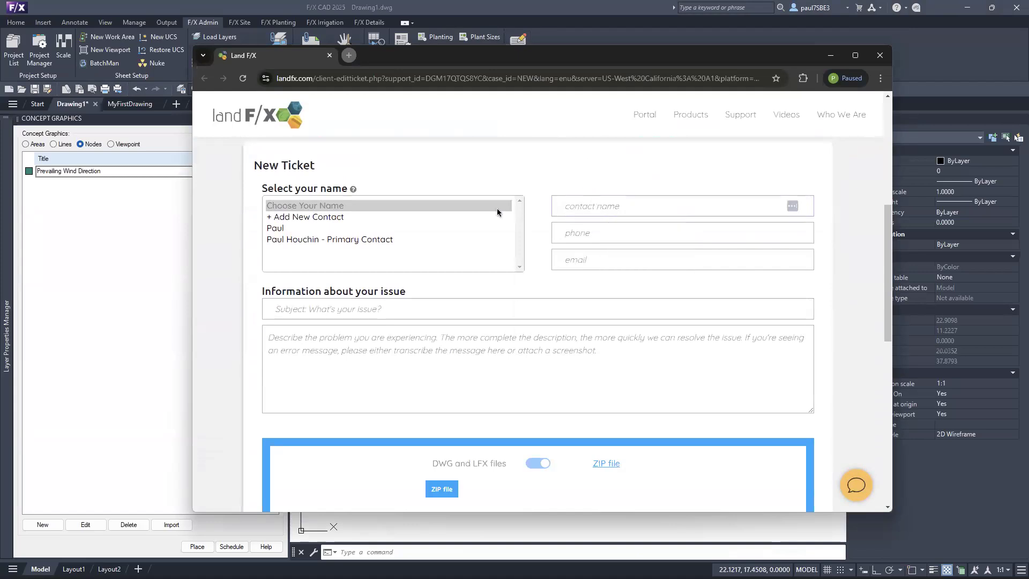
pyautogui.click(349, 239)
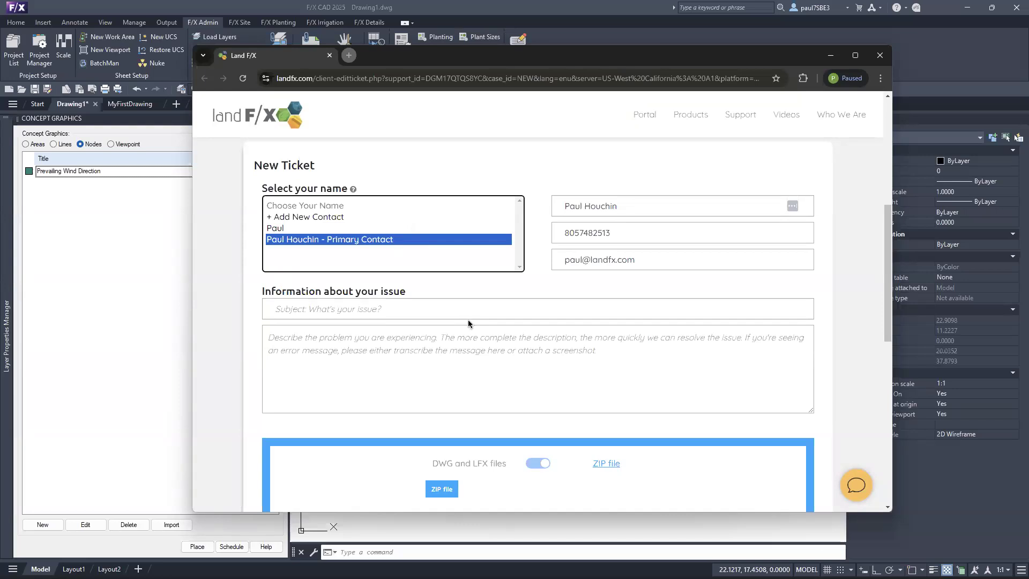
pyautogui.click(446, 320)
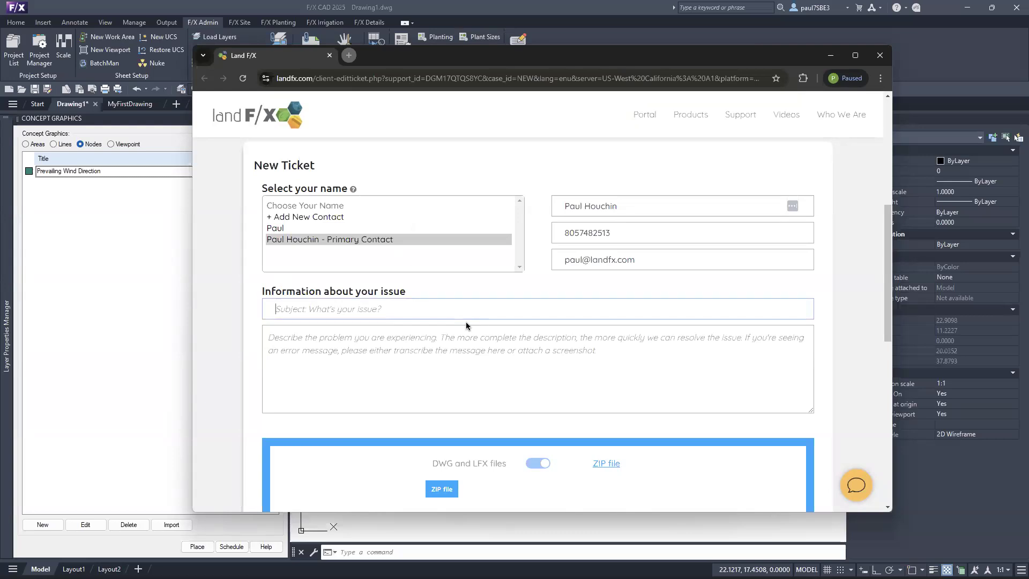
pyautogui.write('Concept graphics aa')
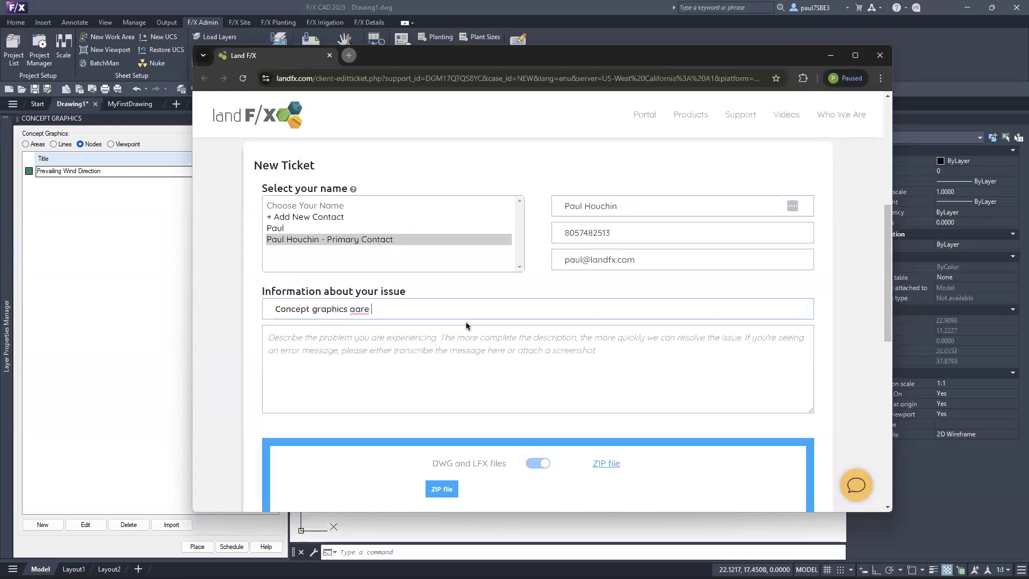
pyautogui.press('BackSpace')
pyautogui.write('re out of scale')
pyautogui.click(481, 347)
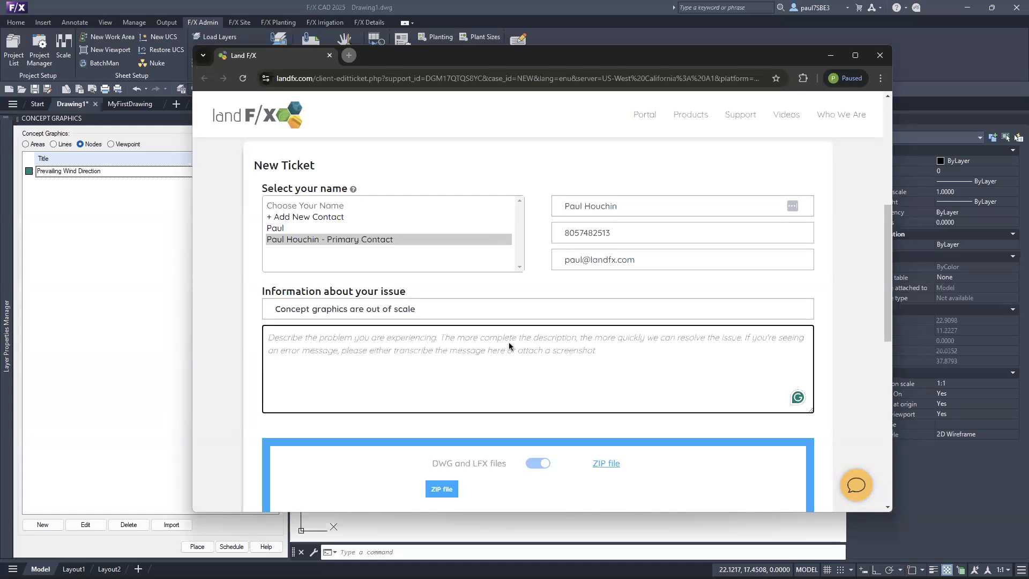
# Examine the ticket's DWG and LFX ZIP file upload section, including its file picker, and close the ticket page without submitting
pyautogui.scroll(-3, 514, 336)
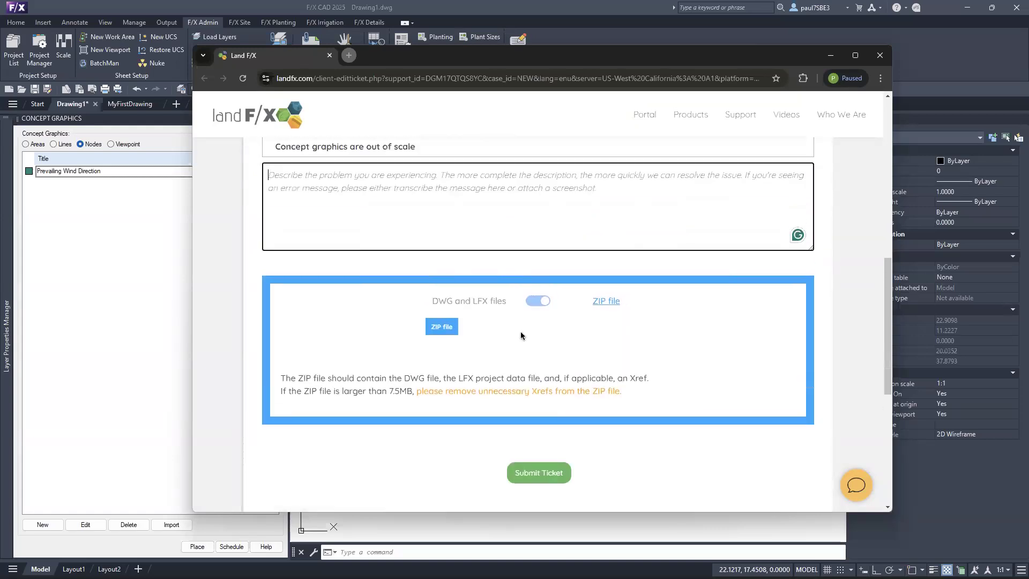
pyautogui.scroll(1, 520, 336)
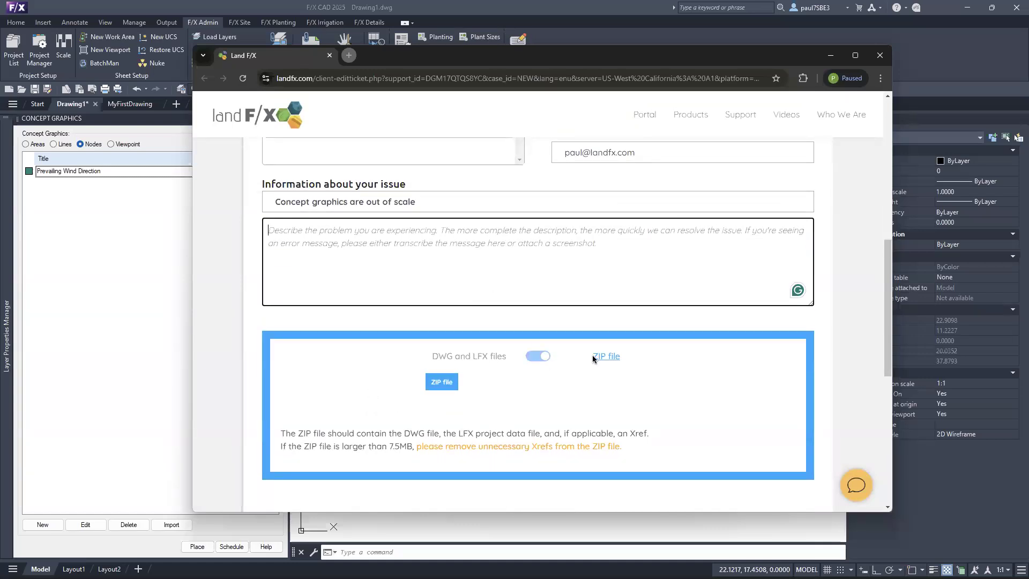
pyautogui.scroll(-1, 595, 358)
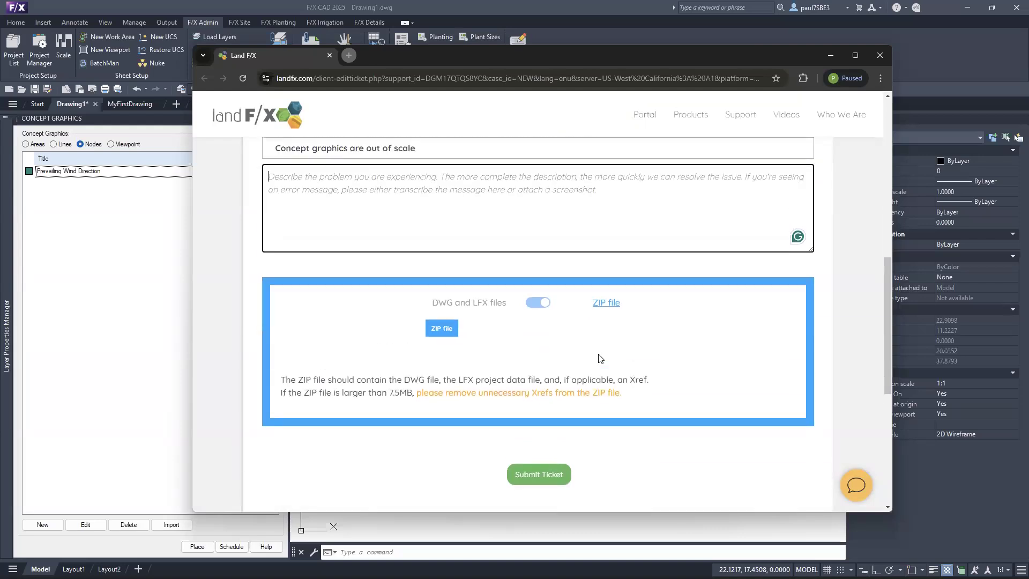
pyautogui.click(441, 328)
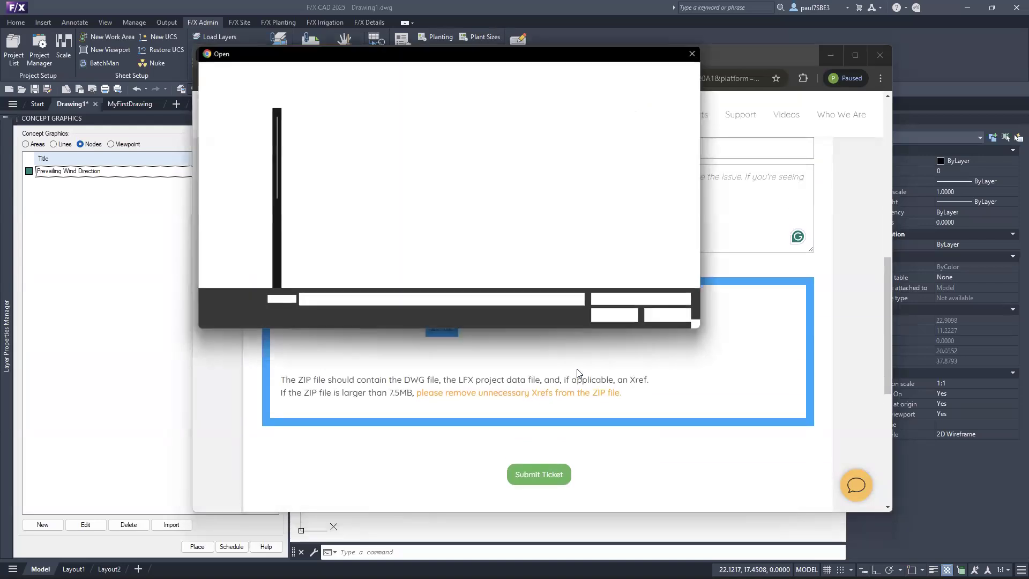
pyautogui.click(669, 316)
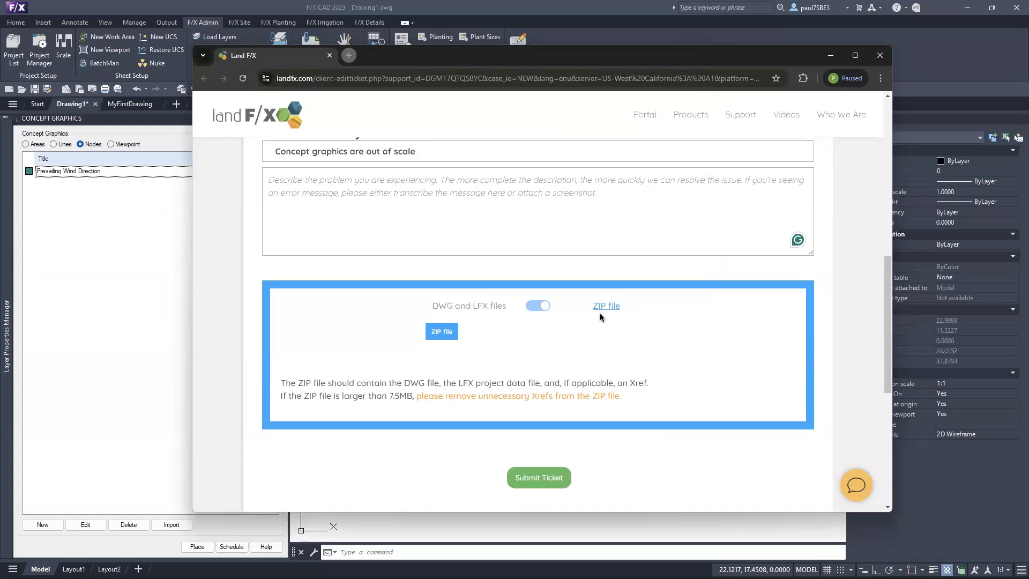
pyautogui.scroll(3, 603, 315)
pyautogui.scroll(-1, 601, 321)
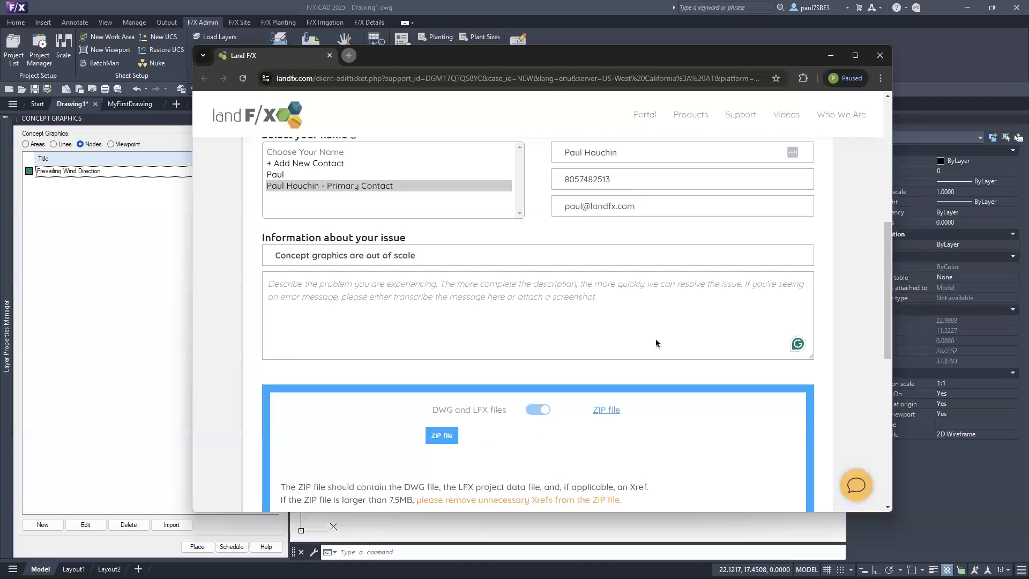
pyautogui.click(879, 56)
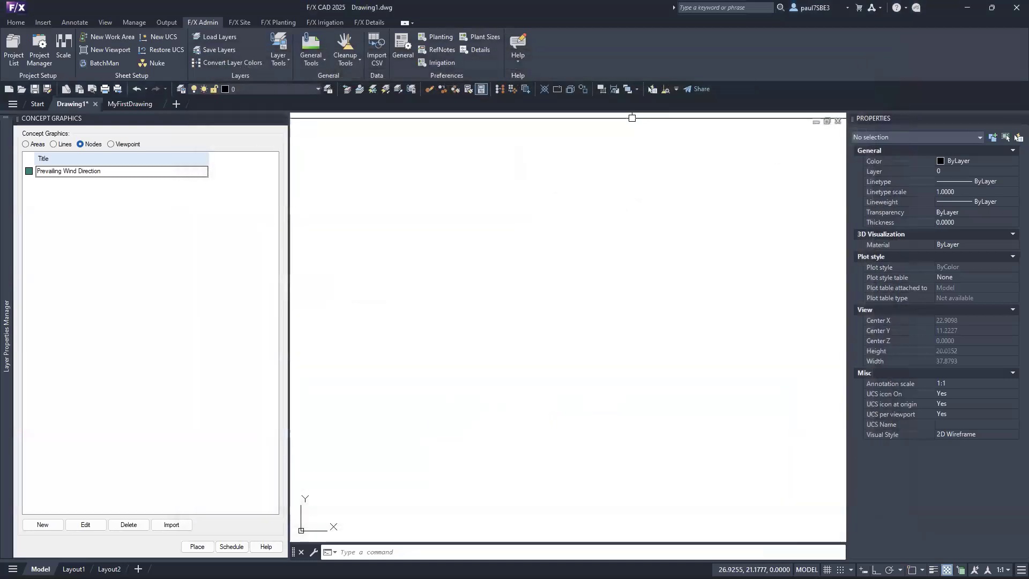
pyautogui.click(130, 103)
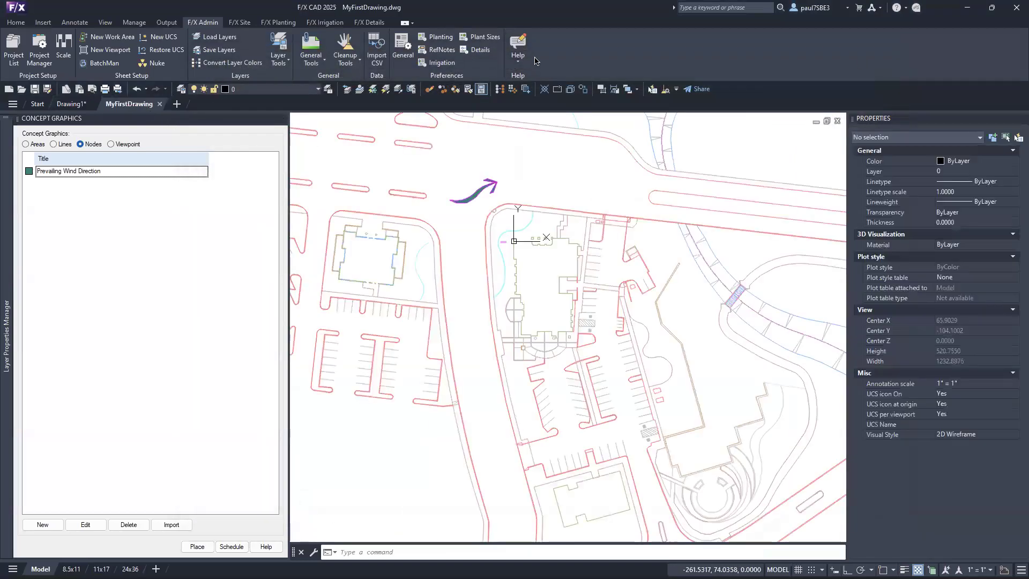
pyautogui.click(523, 60)
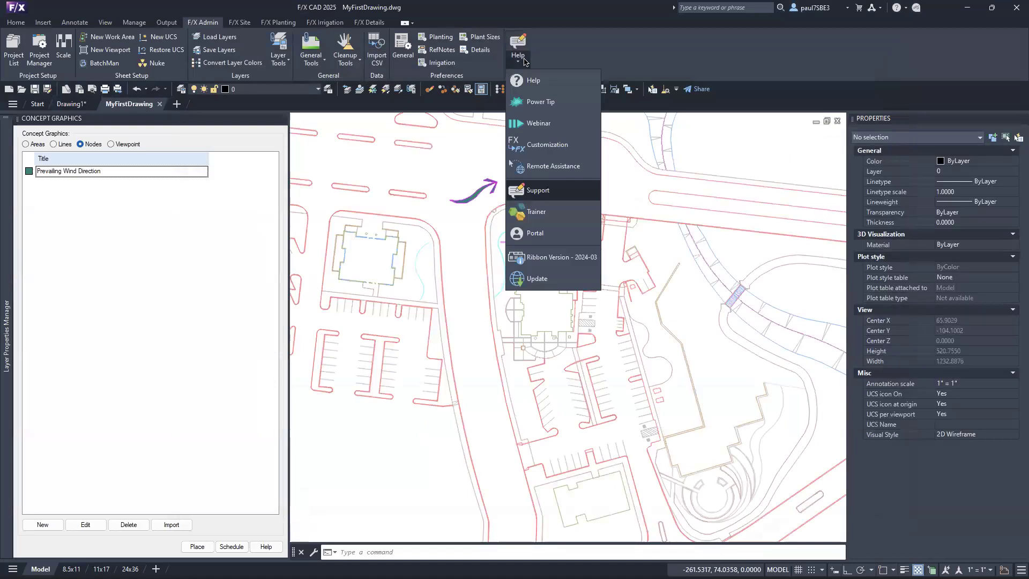
pyautogui.click(538, 190)
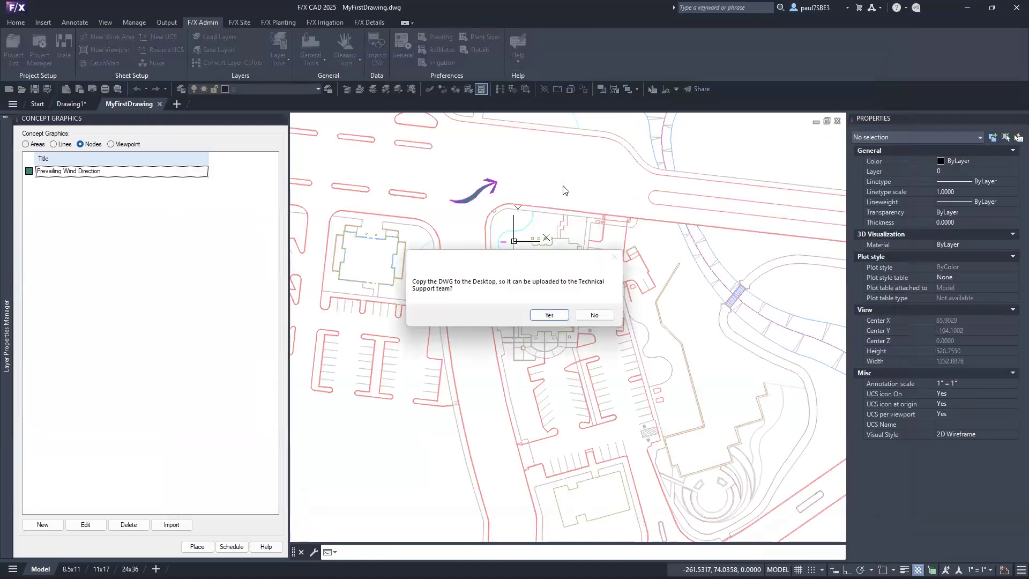
pyautogui.click(593, 313)
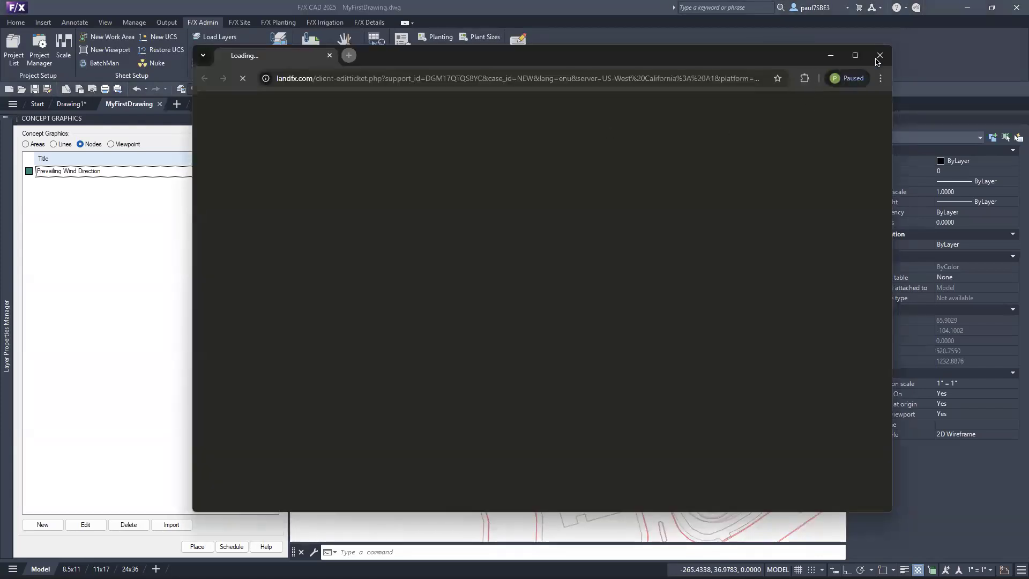
pyautogui.click(880, 55)
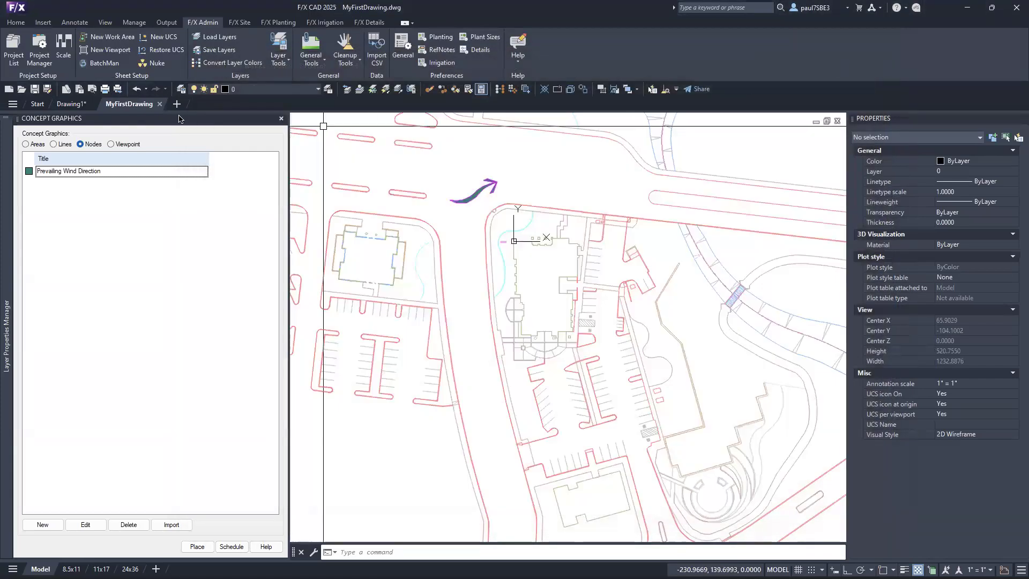
# Start a support request from MyFirstDrawing and accept copying the DWG to the Desktop for upload to Technical Support
pyautogui.click(83, 105)
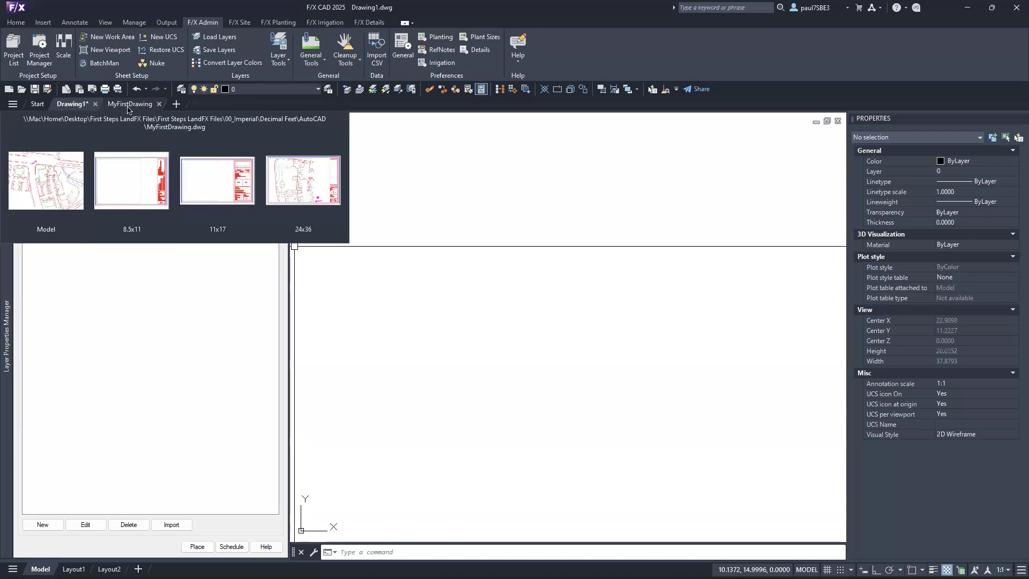
pyautogui.click(130, 105)
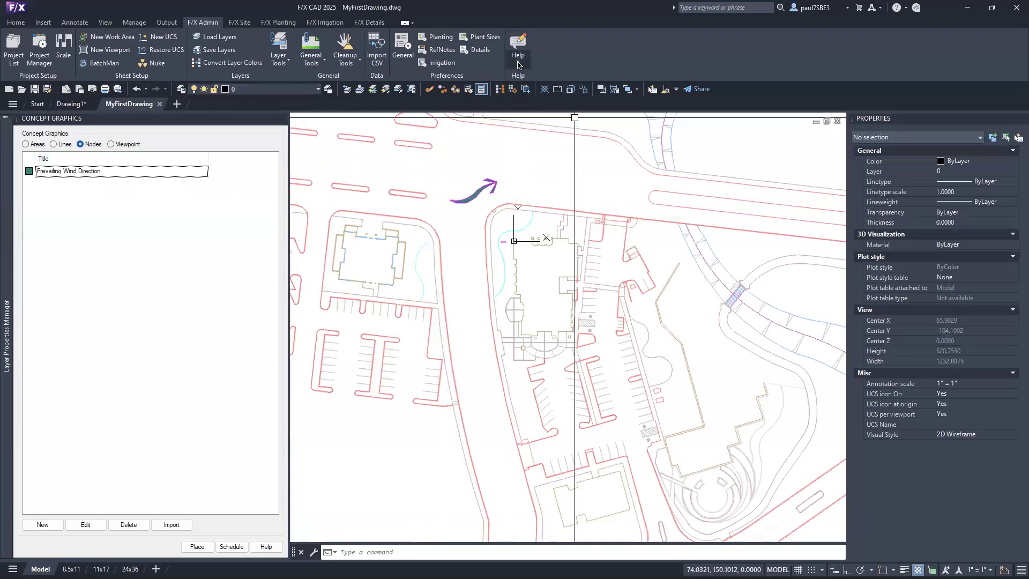
pyautogui.click(518, 63)
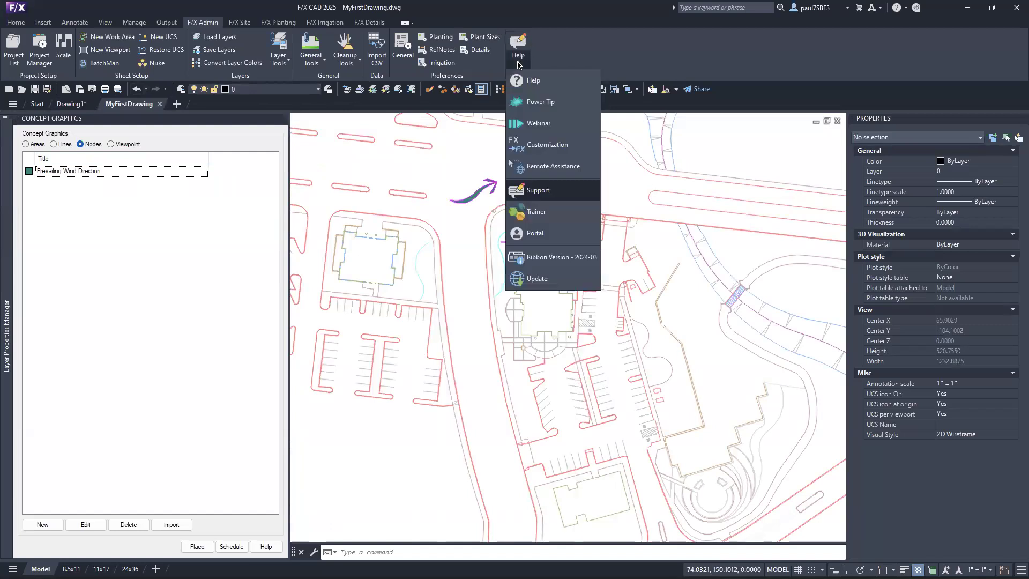
pyautogui.click(567, 194)
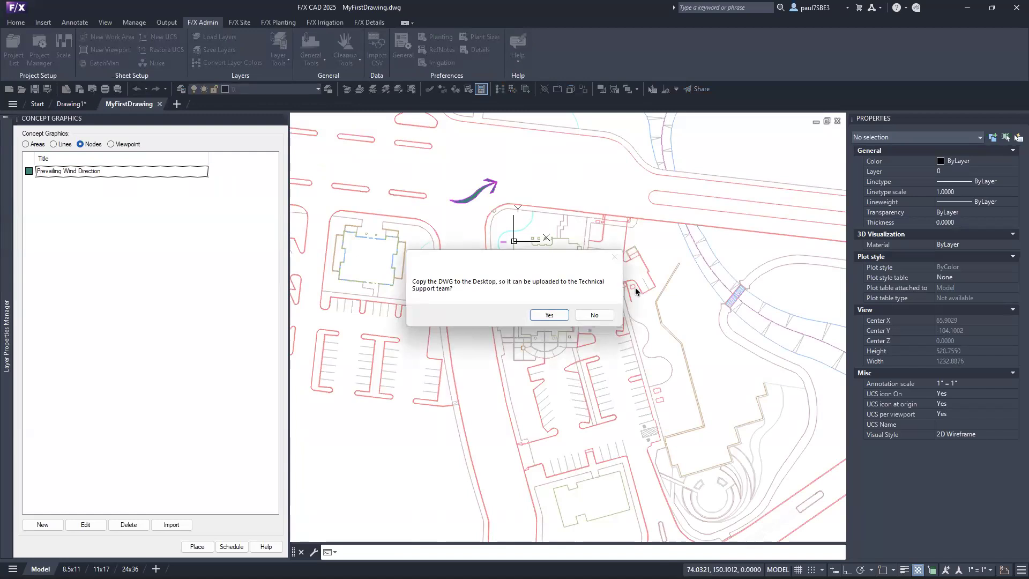
pyautogui.click(551, 315)
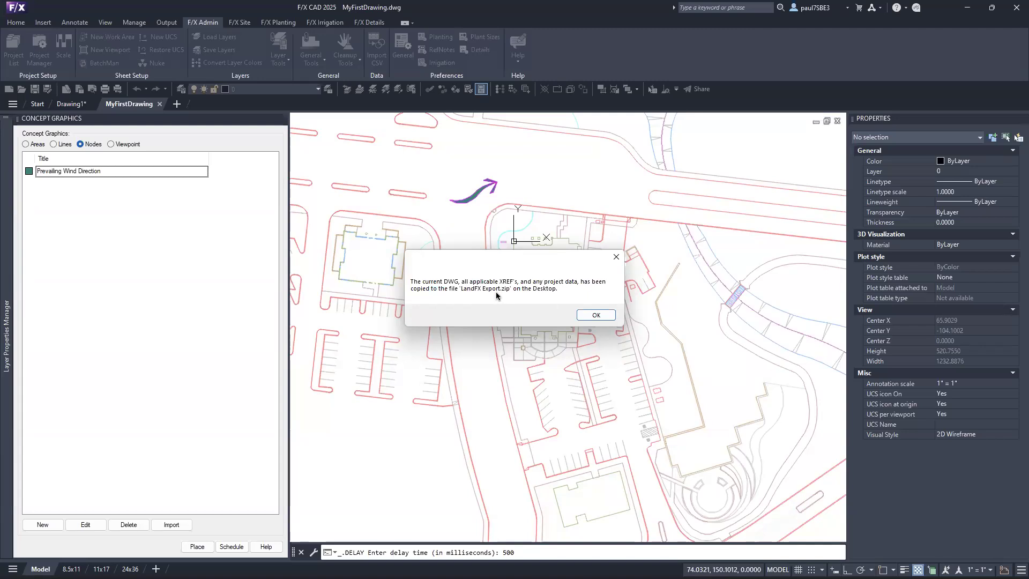
# Acknowledge the completed export and attach LandFX Export.zip from the Desktop to the new support ticket
pyautogui.click(593, 315)
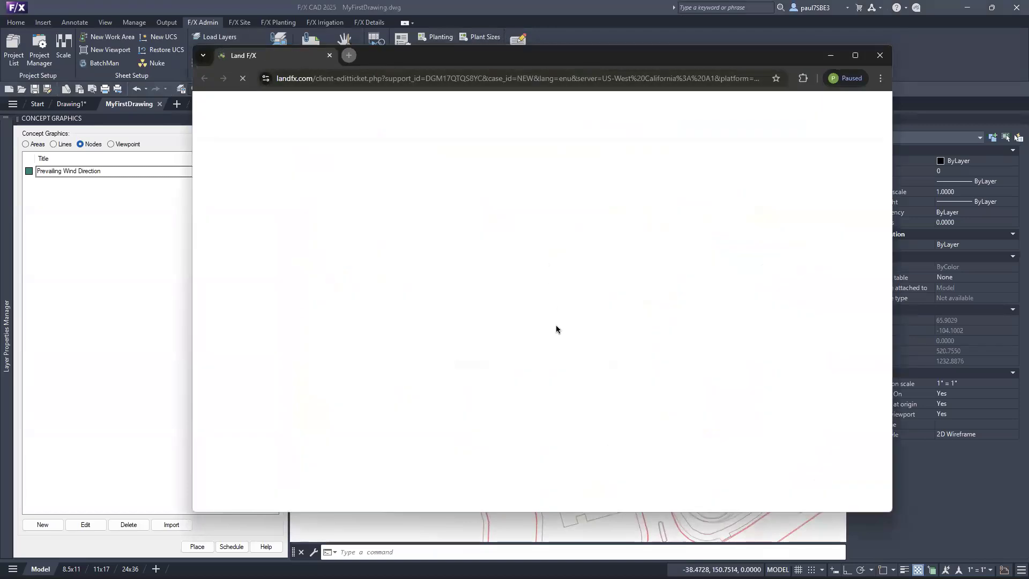
pyautogui.scroll(-5, 555, 318)
pyautogui.scroll(-4, 555, 318)
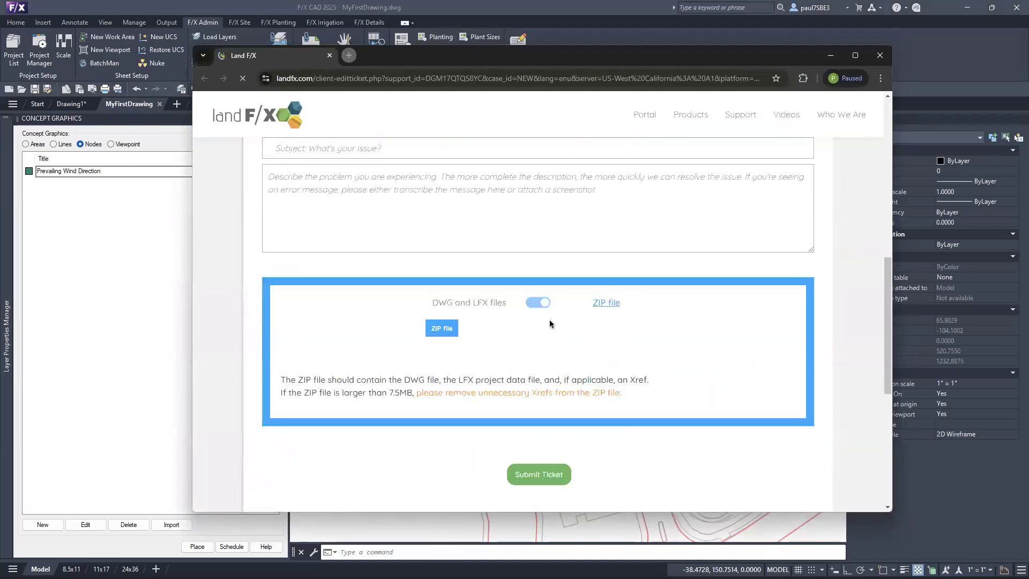
pyautogui.click(436, 330)
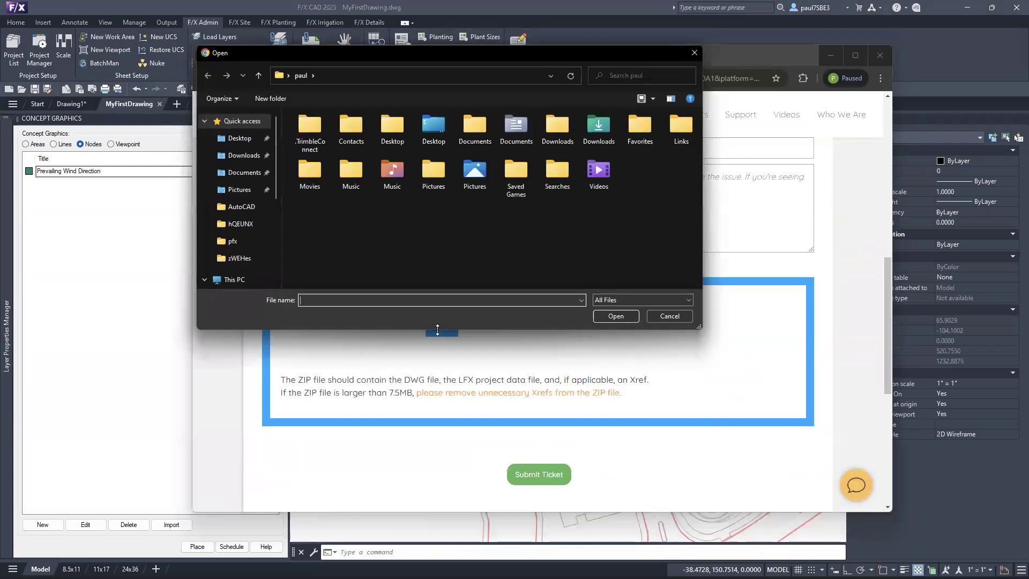
pyautogui.click(229, 138)
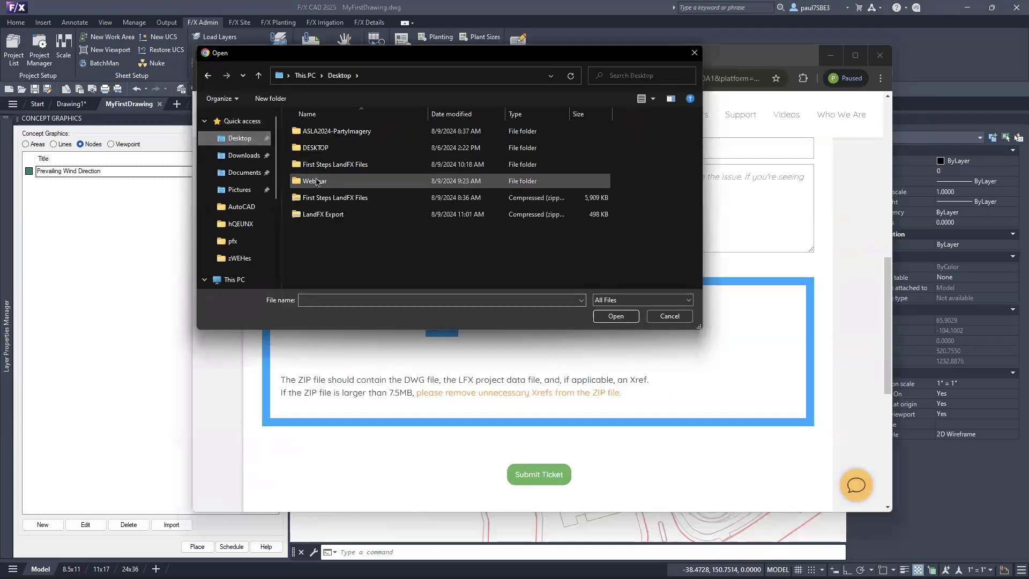
pyautogui.click(340, 217)
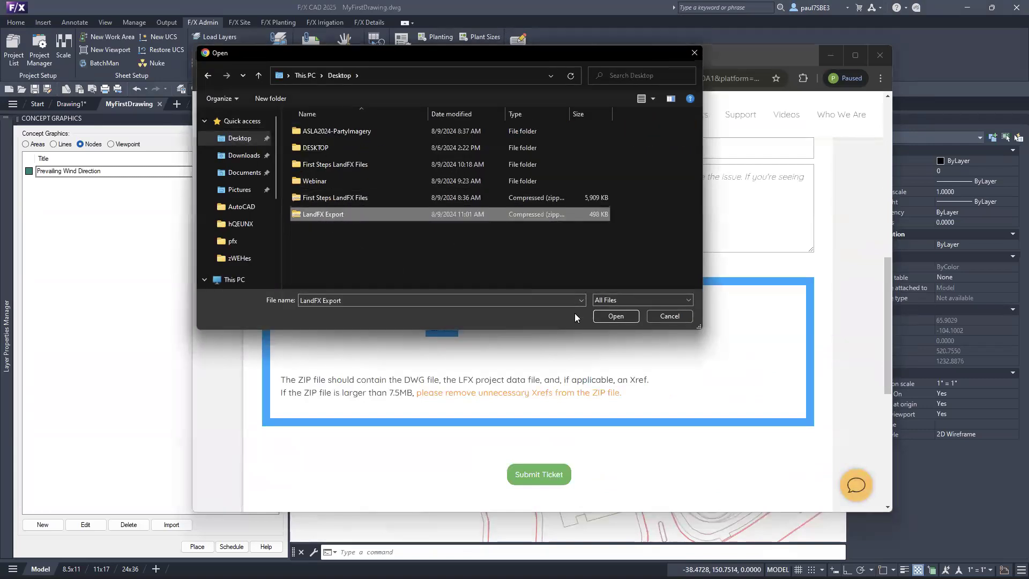
pyautogui.click(617, 317)
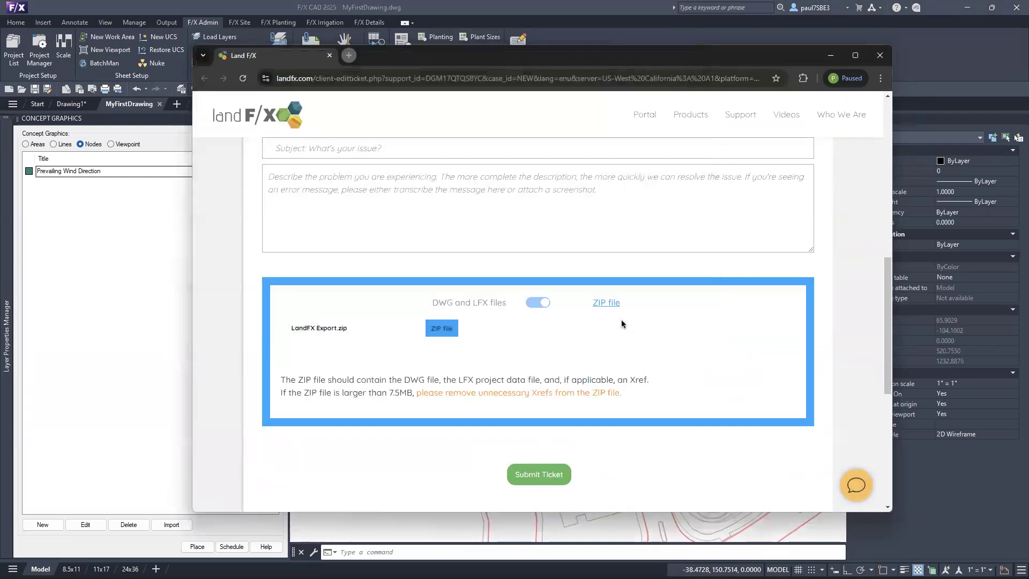
# Review the ticket's account, contact and issue description fields, and close the ticket page without submitting
pyautogui.scroll(6, 512, 372)
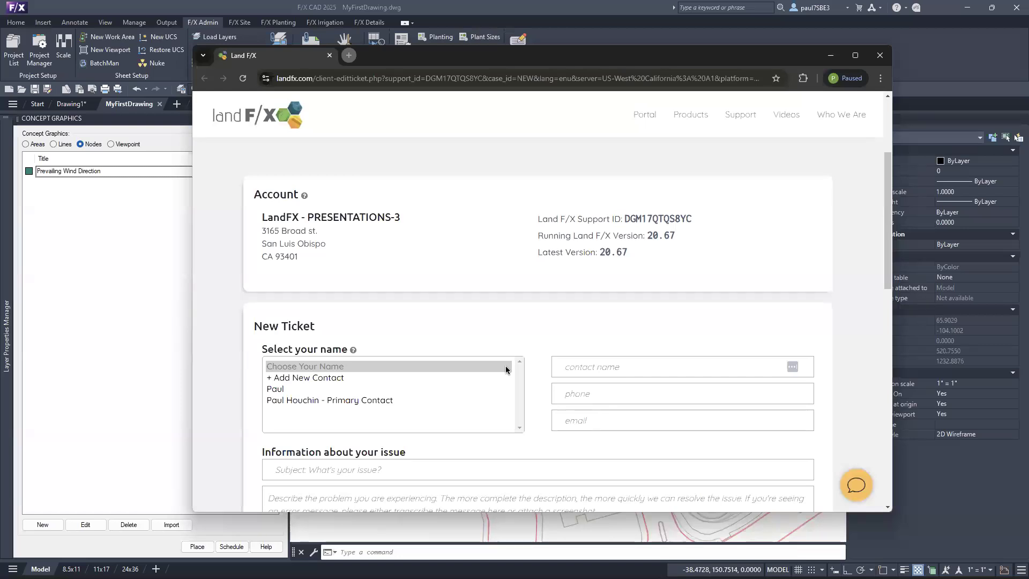
pyautogui.scroll(-2, 498, 362)
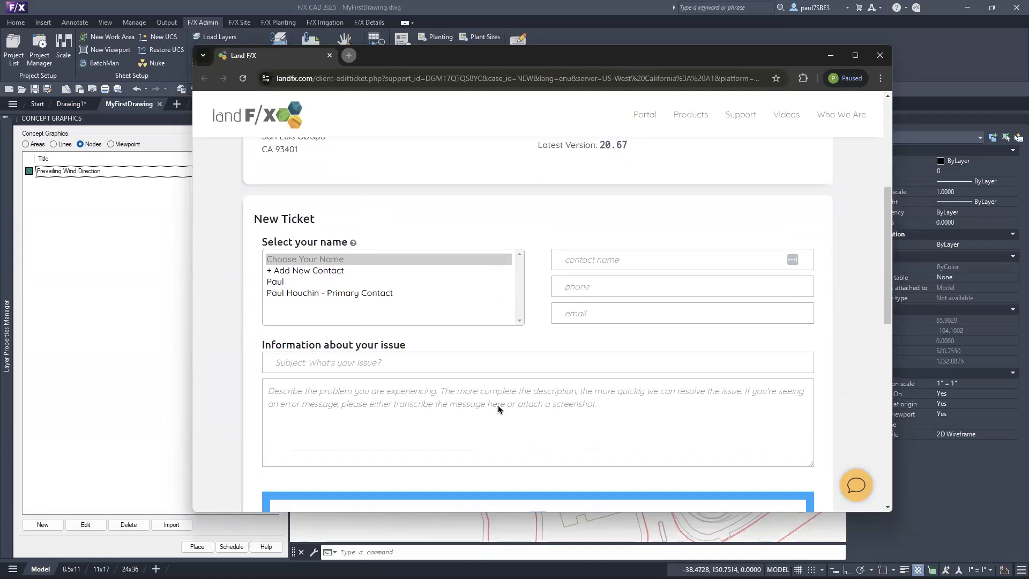
pyautogui.click(881, 56)
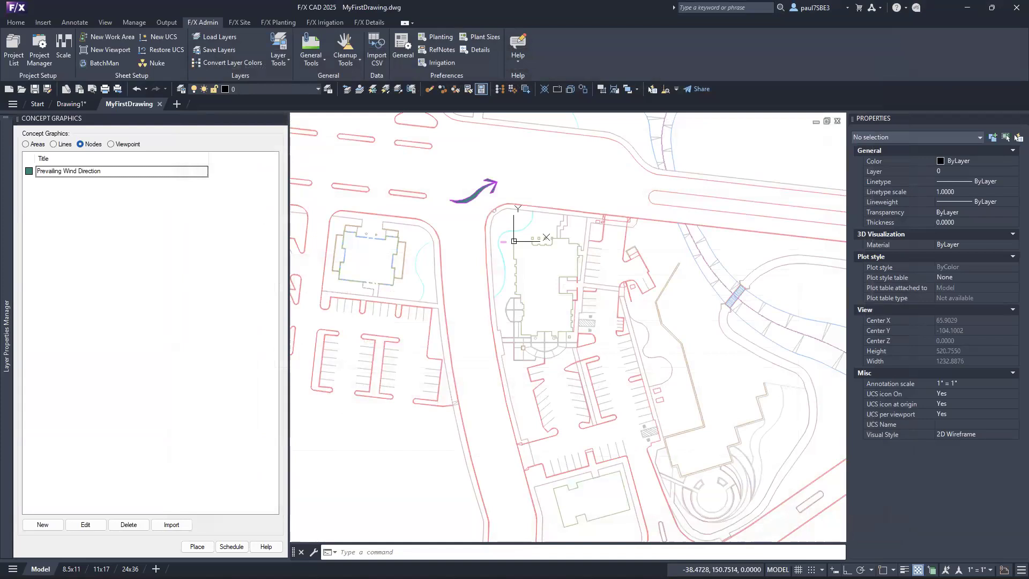
# Switch to the Land F/X 101 presentation in Google Slides and start the slideshow from the "Thank you for watching" slide
pyautogui.hotkey('ctrl', 'Up')
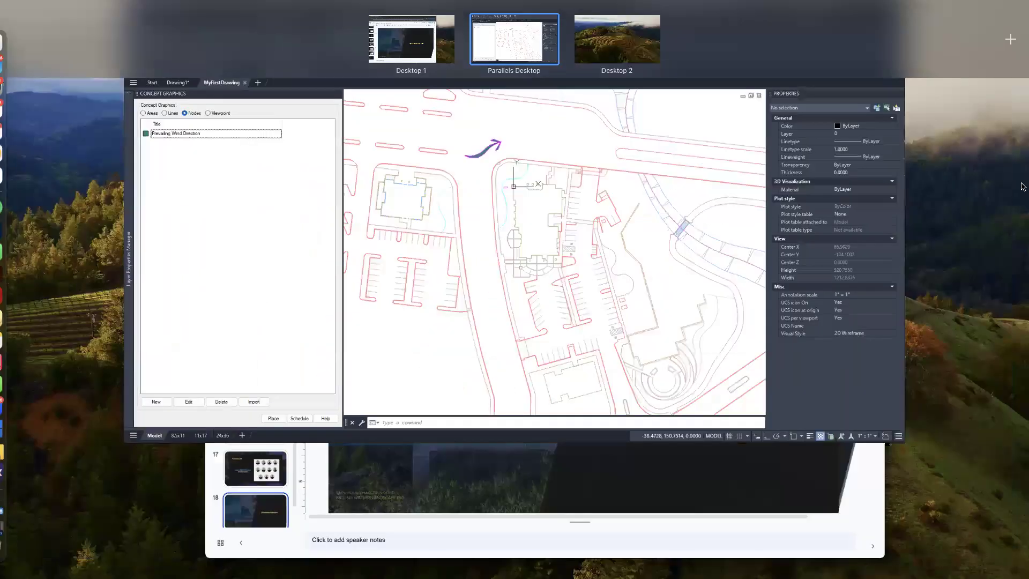
pyautogui.click(494, 241)
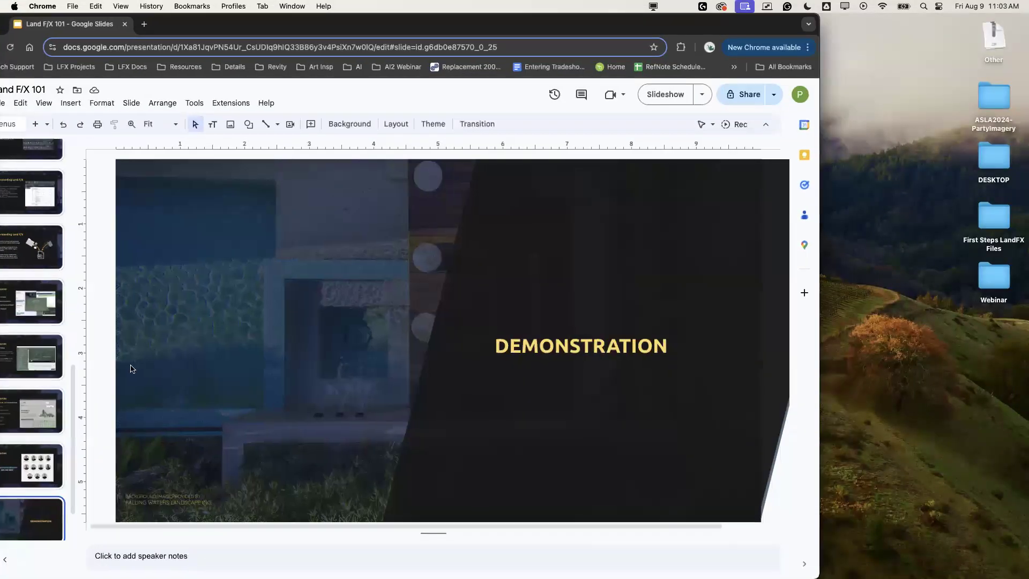
pyautogui.scroll(-2, 32, 515)
pyautogui.click(32, 516)
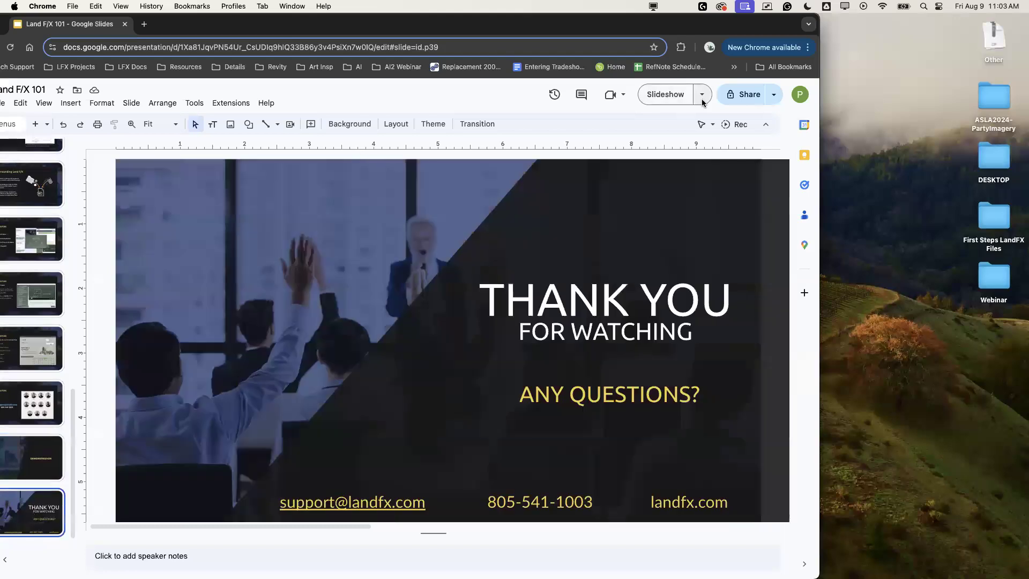
pyautogui.click(664, 94)
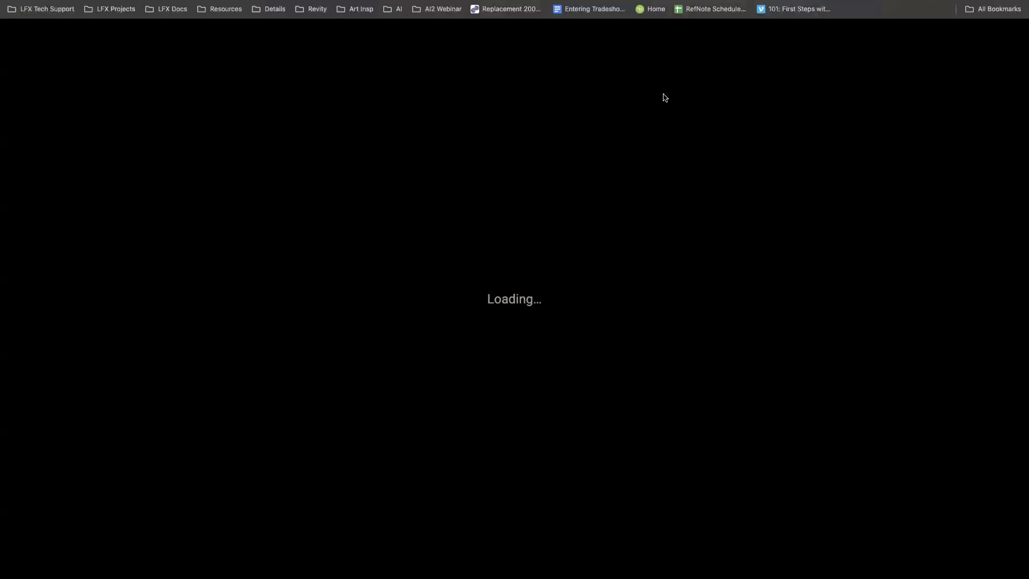